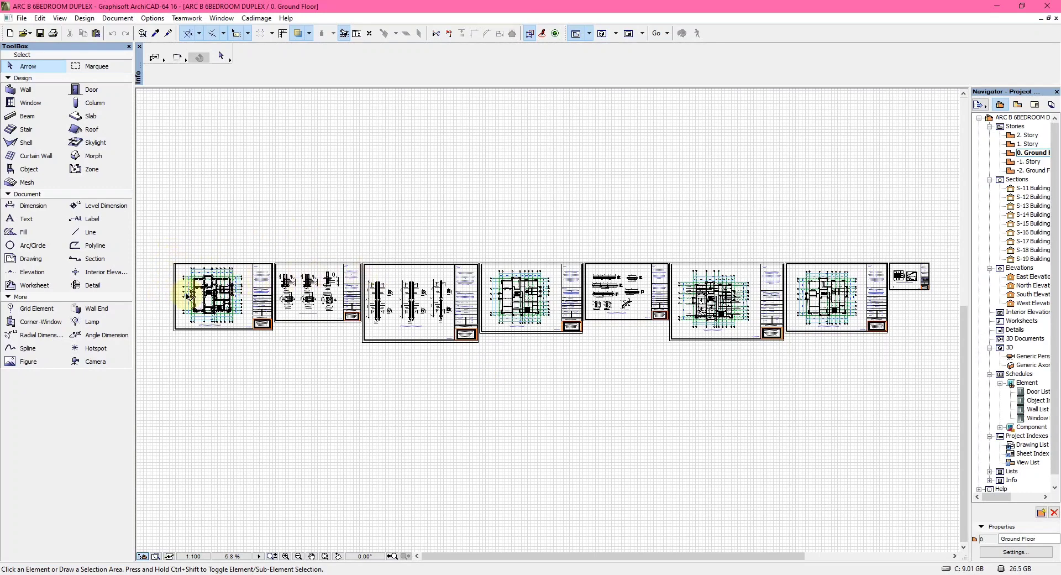
Zoom to about 269% on the Foundation Layout's upper-left room where the BT3 and CT3 footings meet
{"action": "scroll", "coordinate": [180, 293], "scroll_direction": "up", "scroll_amount": 5}
{"action": "scroll", "coordinate": [183, 281], "scroll_direction": "up", "scroll_amount": 5}
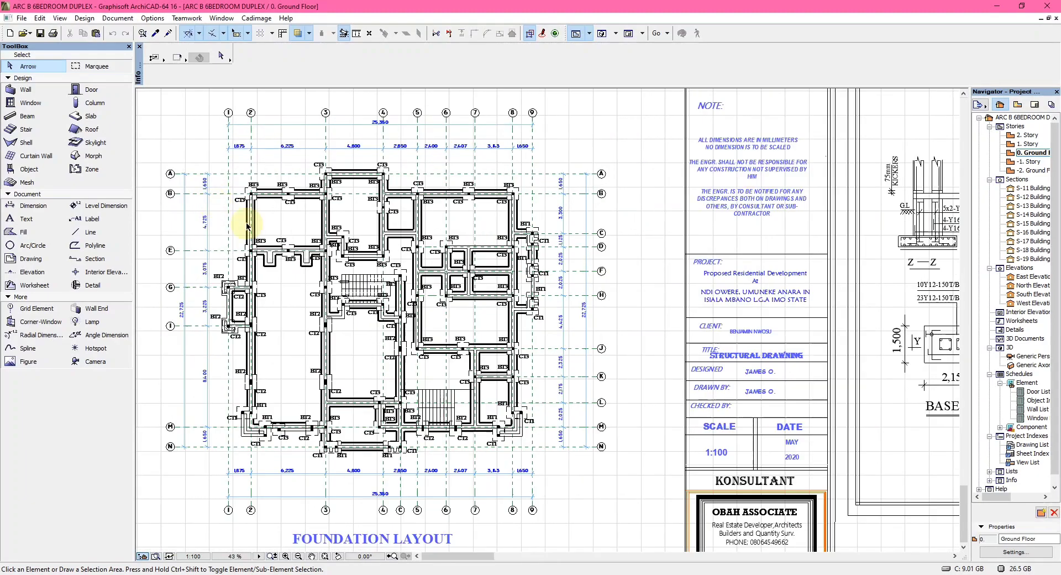
{"action": "scroll", "coordinate": [675, 293], "scroll_direction": "down", "scroll_amount": 3}
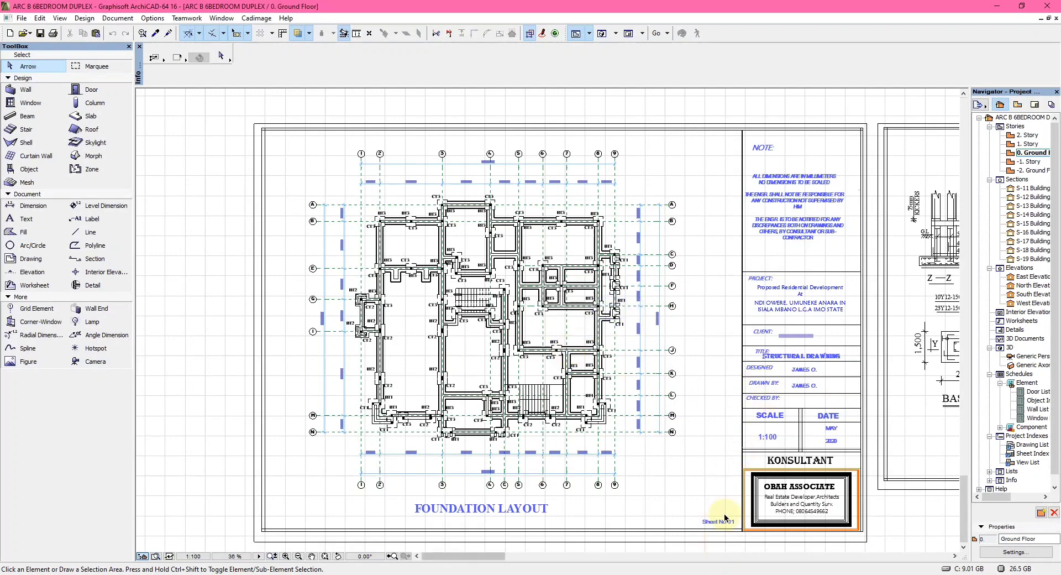
{"action": "scroll", "coordinate": [727, 525], "scroll_direction": "up", "scroll_amount": 3}
{"action": "scroll", "coordinate": [727, 525], "scroll_direction": "down", "scroll_amount": 5}
{"action": "scroll", "coordinate": [650, 334], "scroll_direction": "up", "scroll_amount": 2}
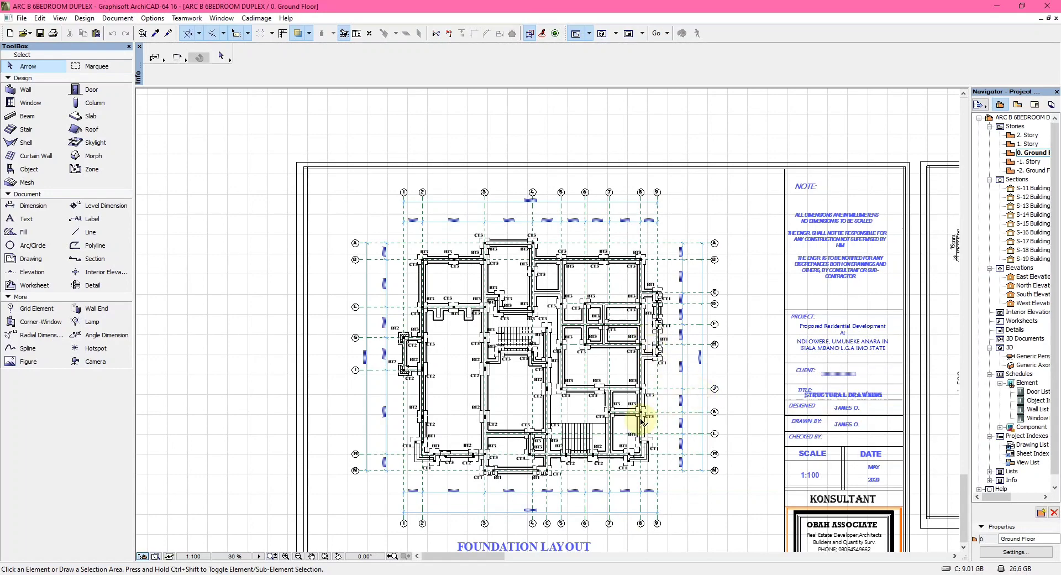
{"action": "scroll", "coordinate": [639, 406], "scroll_direction": "up", "scroll_amount": 3}
{"action": "scroll", "coordinate": [682, 296], "scroll_direction": "down", "scroll_amount": 4}
{"action": "scroll", "coordinate": [683, 303], "scroll_direction": "up", "scroll_amount": 5}
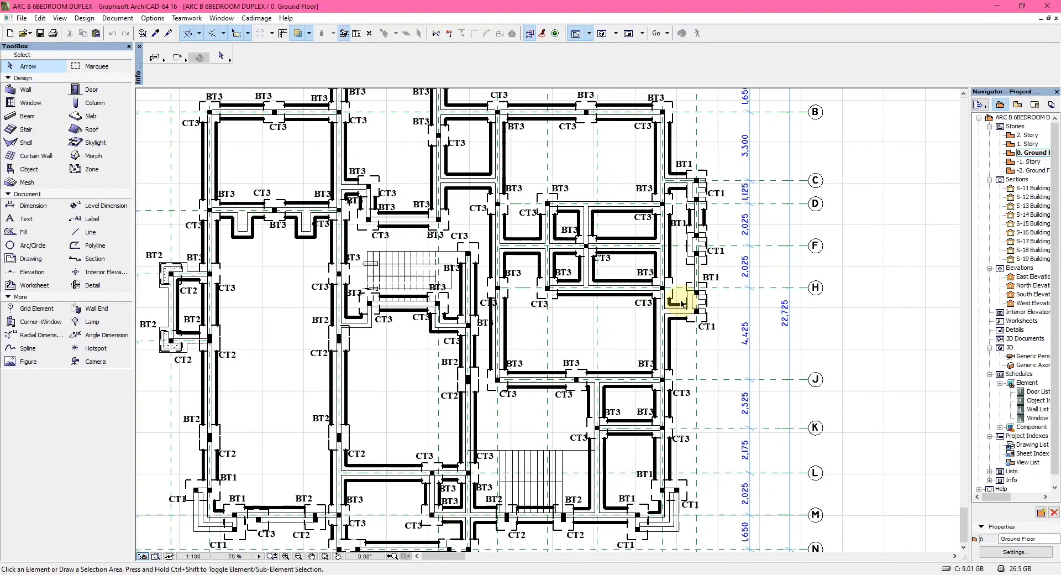
{"action": "scroll", "coordinate": [700, 221], "scroll_direction": "down", "scroll_amount": 2}
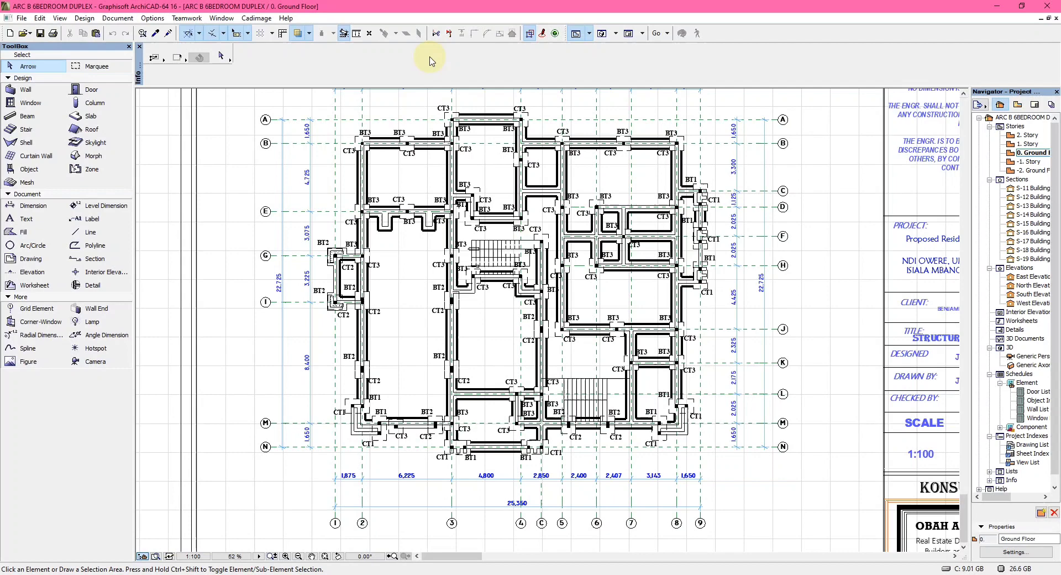
{"action": "scroll", "coordinate": [420, 128], "scroll_direction": "up", "scroll_amount": 2}
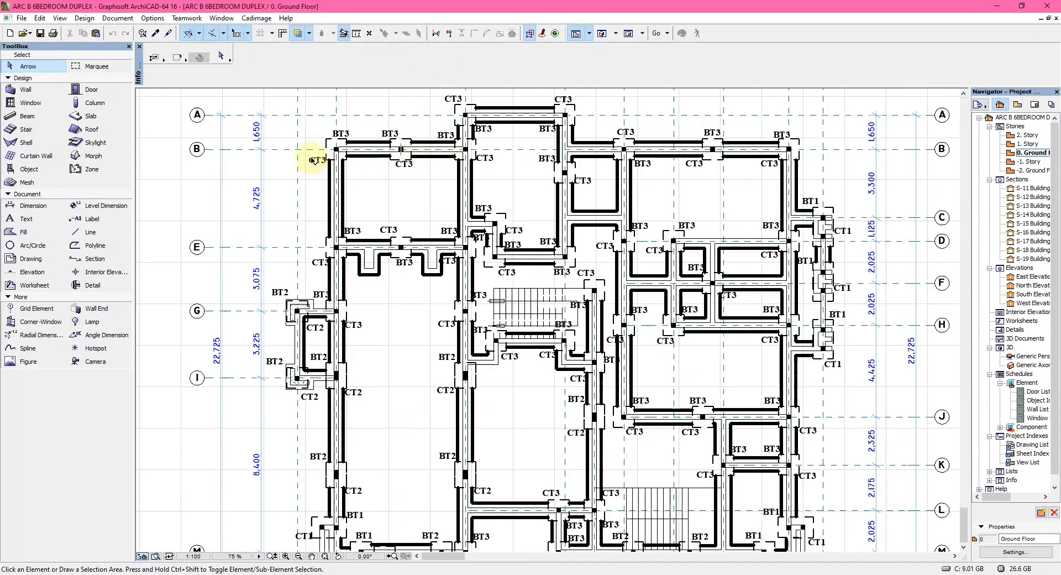
{"action": "scroll", "coordinate": [326, 126], "scroll_direction": "up", "scroll_amount": 7}
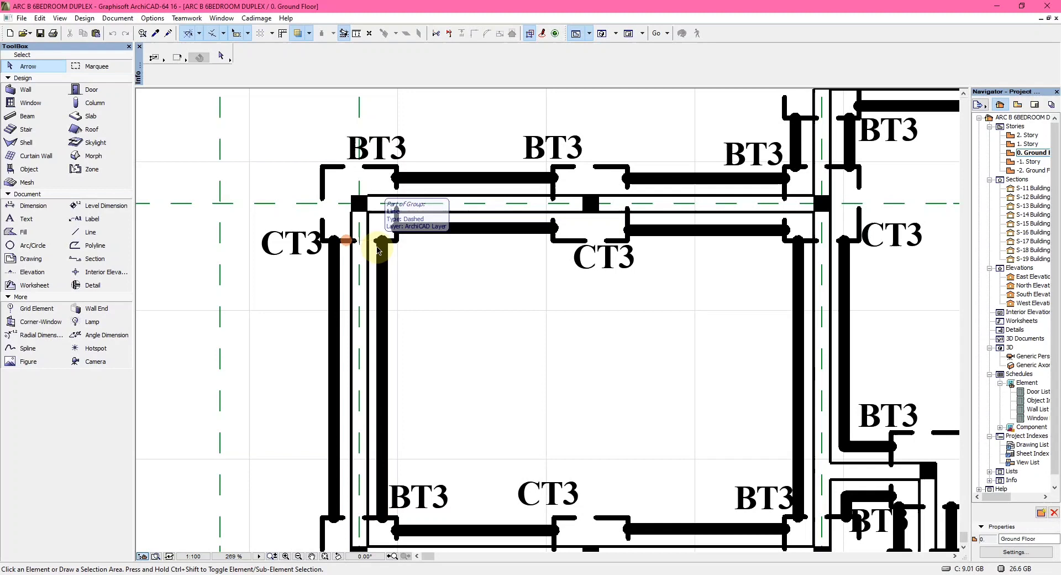
{"action": "left_click", "coordinate": [358, 202]}
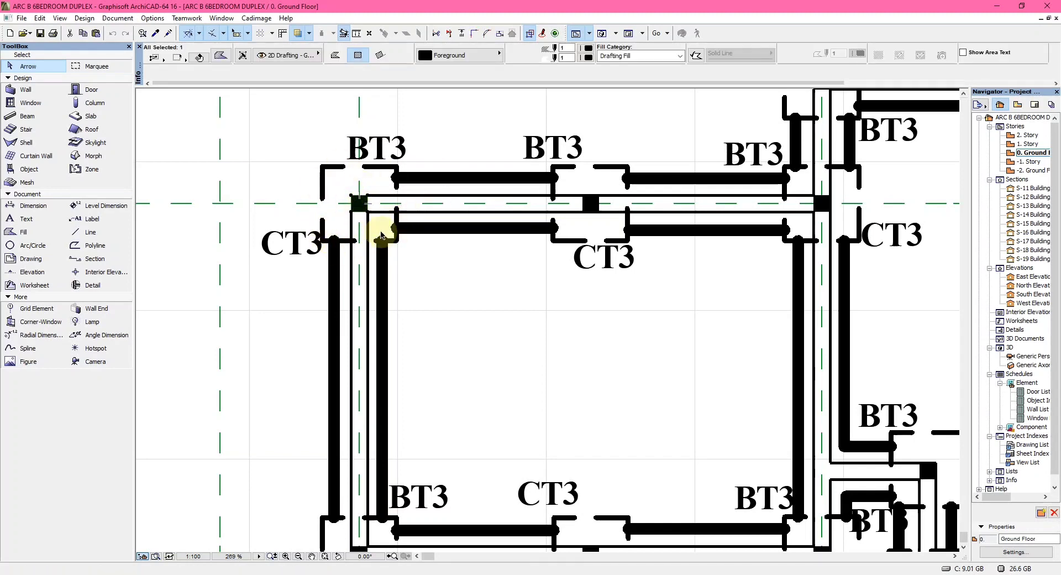
{"action": "scroll", "coordinate": [381, 213], "scroll_direction": "down", "scroll_amount": 2}
{"action": "left_click", "coordinate": [443, 277]}
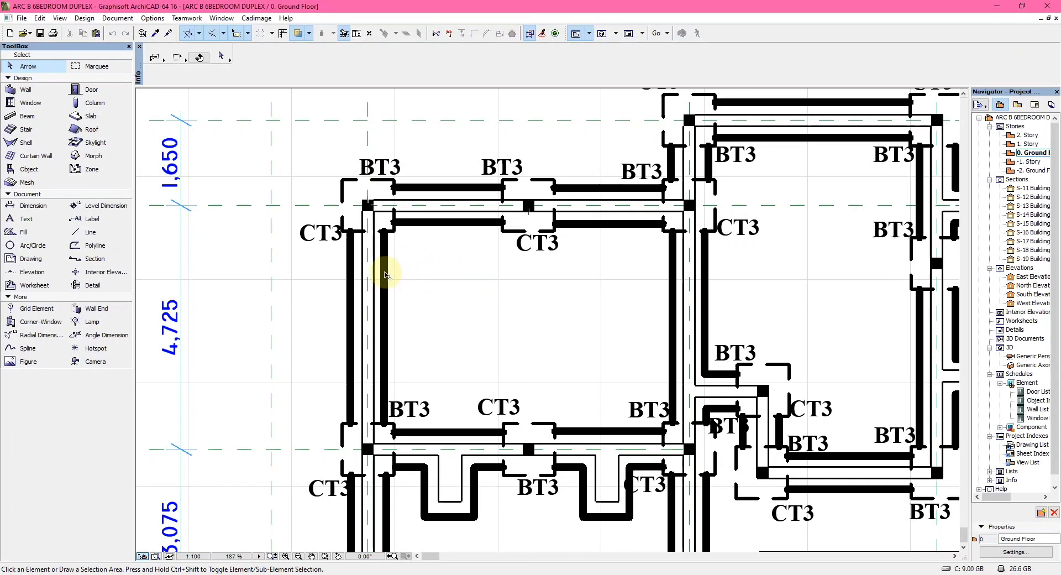
{"action": "scroll", "coordinate": [398, 260], "scroll_direction": "up", "scroll_amount": 2}
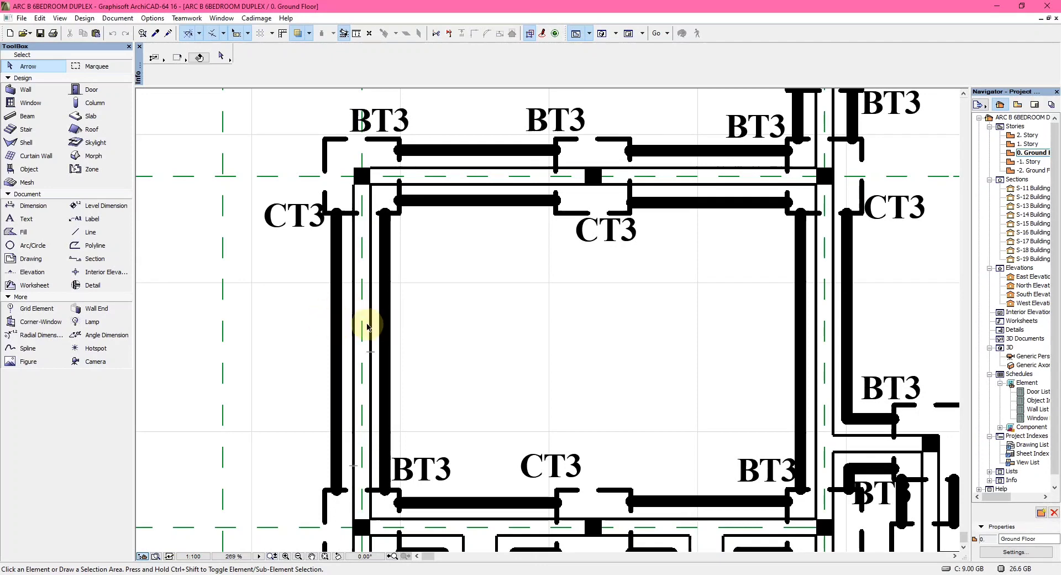
{"action": "scroll", "coordinate": [382, 310], "scroll_direction": "down", "scroll_amount": 2}
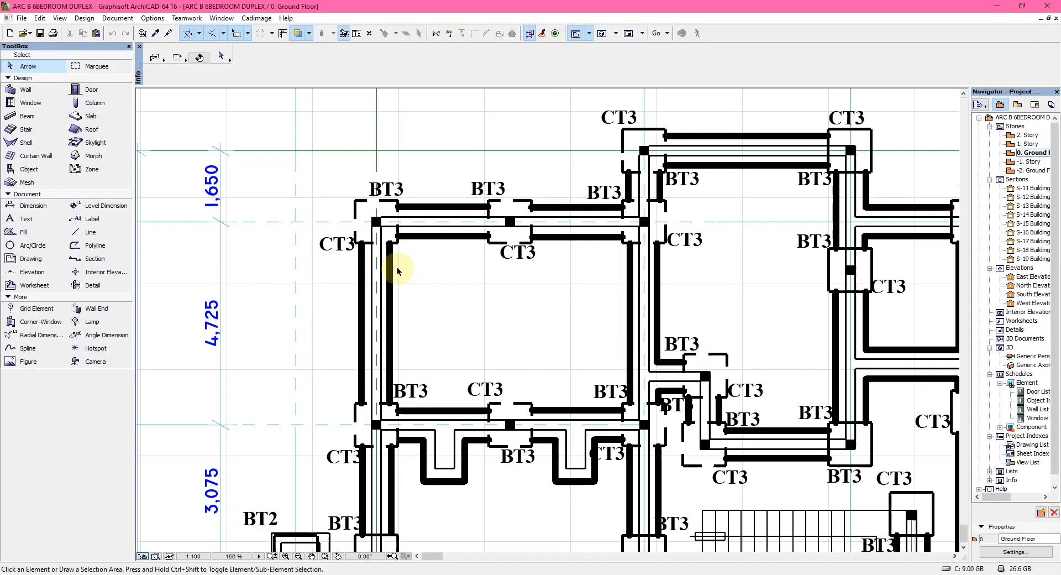
{"action": "scroll", "coordinate": [398, 268], "scroll_direction": "up", "scroll_amount": 1}
{"action": "scroll", "coordinate": [372, 209], "scroll_direction": "down", "scroll_amount": 4}
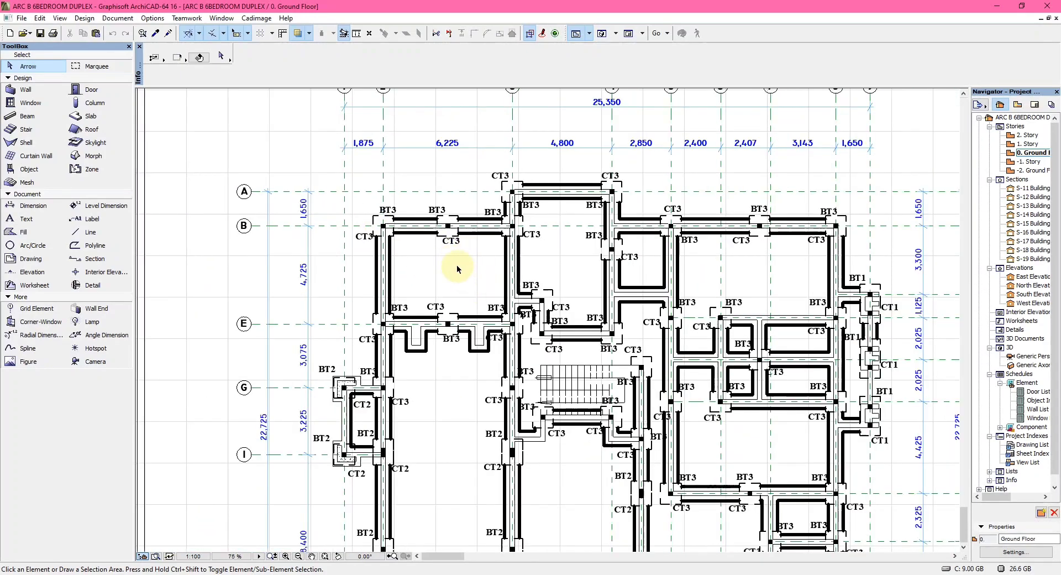
{"action": "scroll", "coordinate": [580, 379], "scroll_direction": "down", "scroll_amount": 2}
{"action": "scroll", "coordinate": [596, 517], "scroll_direction": "up", "scroll_amount": 2}
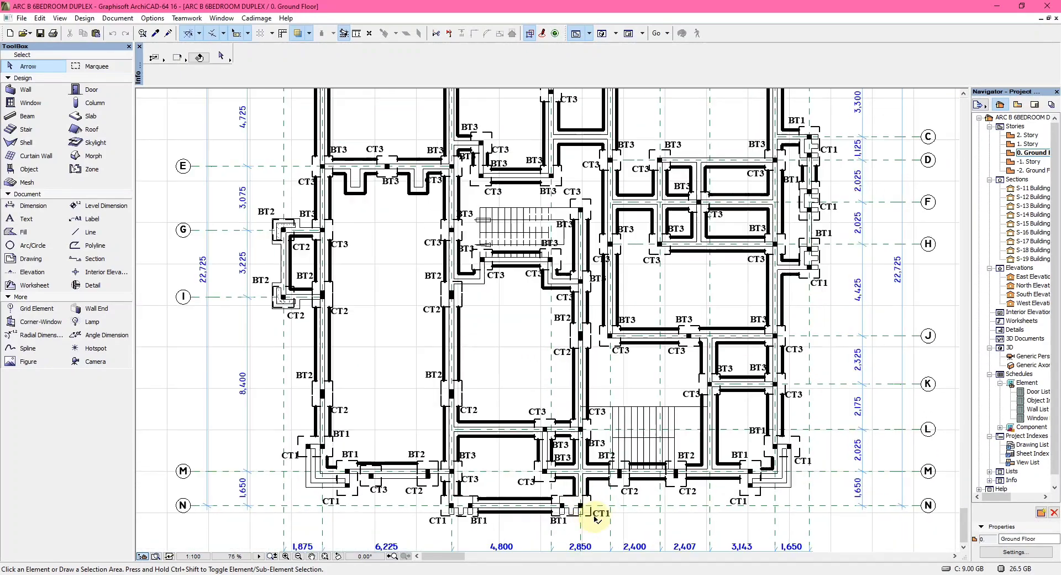
{"action": "scroll", "coordinate": [504, 372], "scroll_direction": "down", "scroll_amount": 2}
{"action": "scroll", "coordinate": [513, 294], "scroll_direction": "up", "scroll_amount": 3}
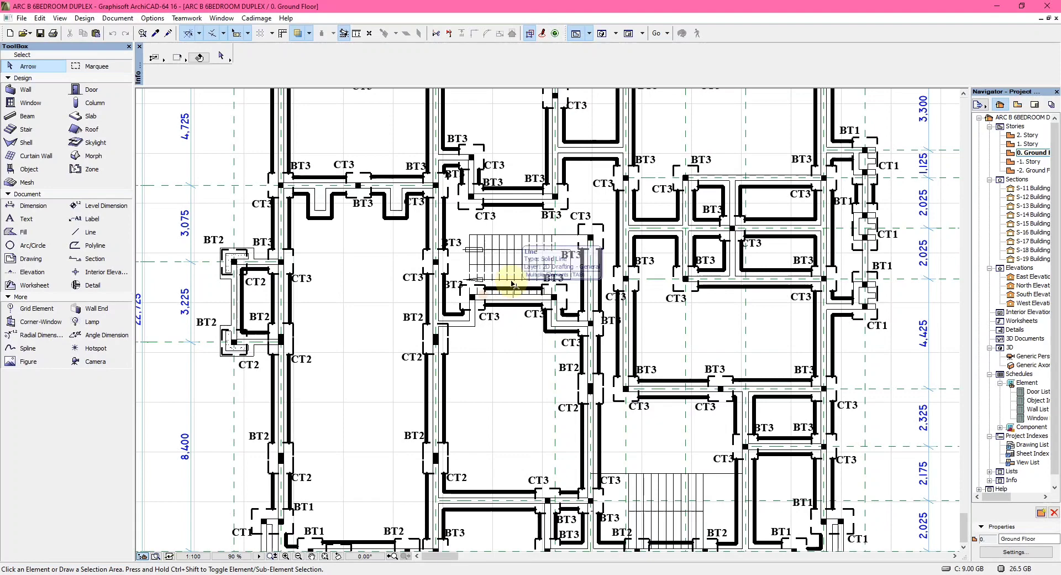
{"action": "scroll", "coordinate": [517, 279], "scroll_direction": "down", "scroll_amount": 2}
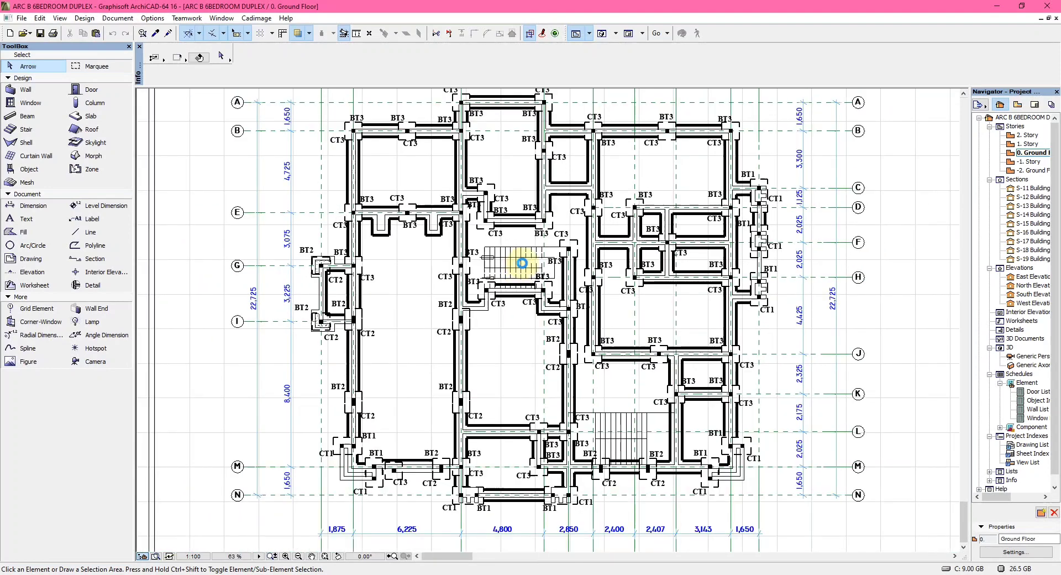
{"action": "scroll", "coordinate": [539, 309], "scroll_direction": "up", "scroll_amount": 3}
{"action": "scroll", "coordinate": [544, 351], "scroll_direction": "down", "scroll_amount": 1}
{"action": "scroll", "coordinate": [532, 221], "scroll_direction": "up", "scroll_amount": 2}
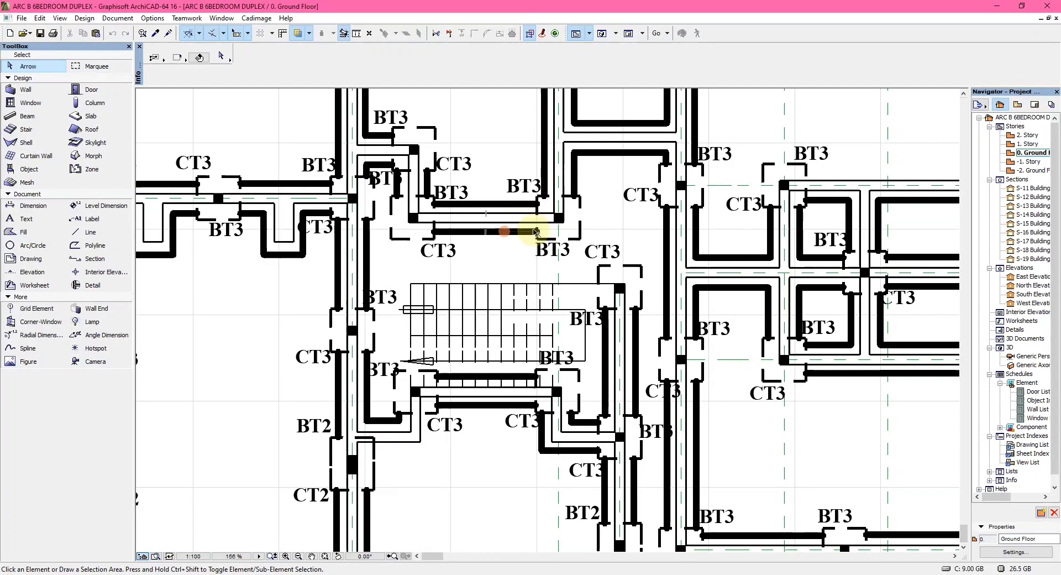
{"action": "scroll", "coordinate": [520, 223], "scroll_direction": "down", "scroll_amount": 1}
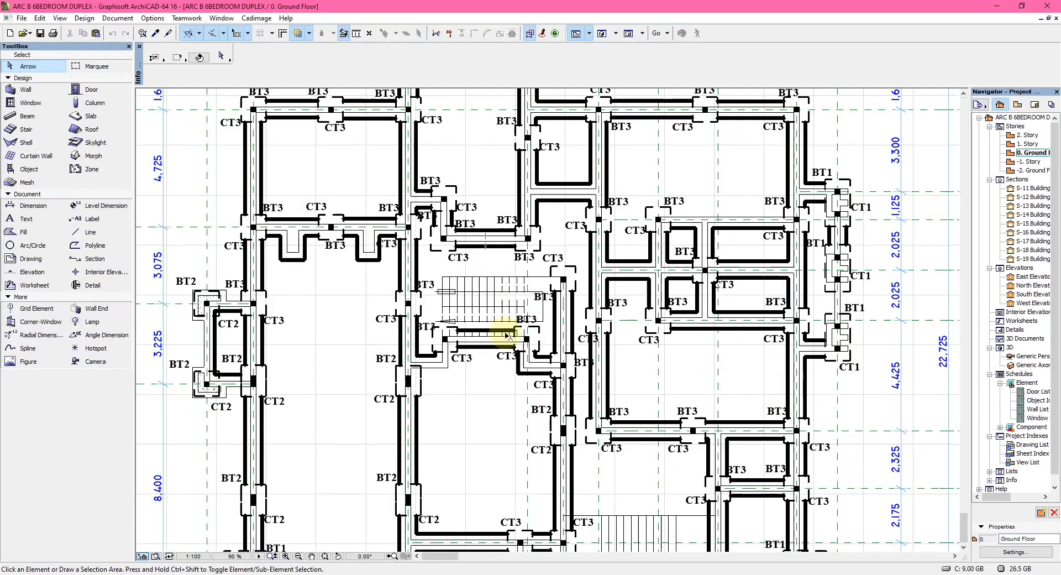
{"action": "scroll", "coordinate": [420, 325], "scroll_direction": "down", "scroll_amount": 1}
{"action": "scroll", "coordinate": [400, 206], "scroll_direction": "up", "scroll_amount": 2}
{"action": "scroll", "coordinate": [401, 221], "scroll_direction": "up", "scroll_amount": 1}
{"action": "scroll", "coordinate": [403, 238], "scroll_direction": "down", "scroll_amount": 2}
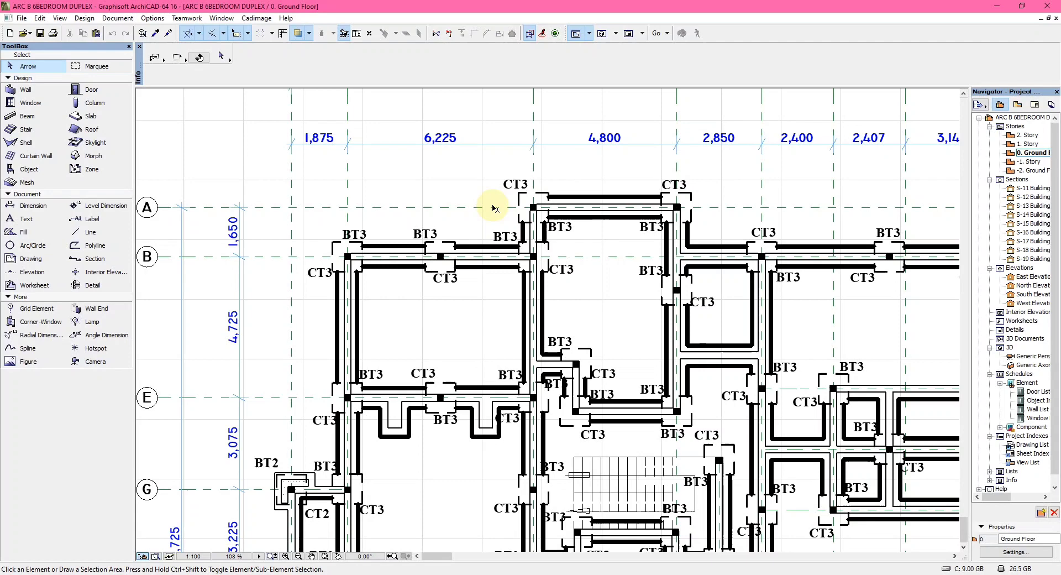
{"action": "scroll", "coordinate": [454, 205], "scroll_direction": "down", "scroll_amount": 1}
{"action": "scroll", "coordinate": [440, 222], "scroll_direction": "up", "scroll_amount": 3}
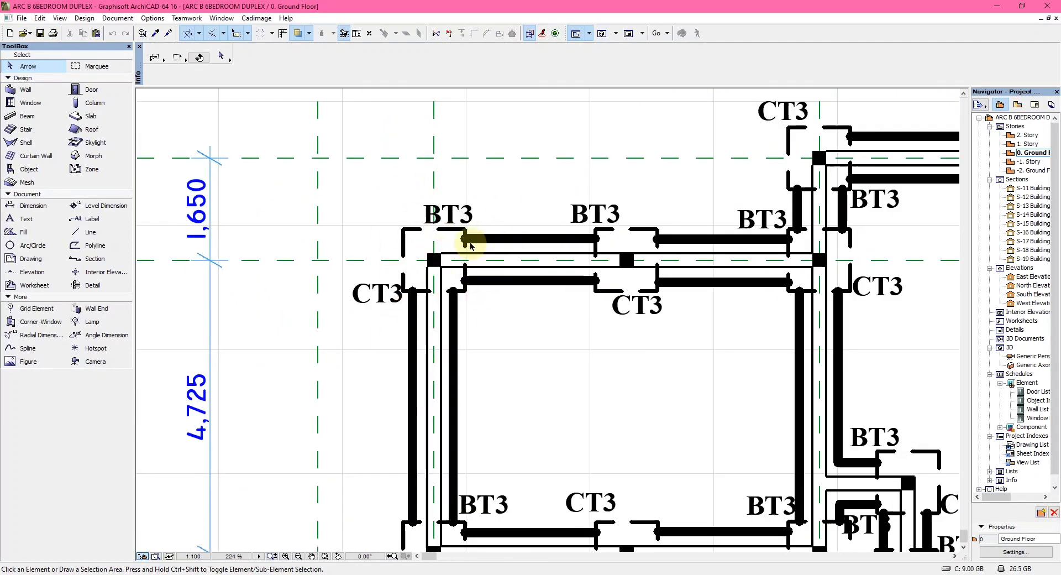
{"action": "left_click", "coordinate": [431, 258]}
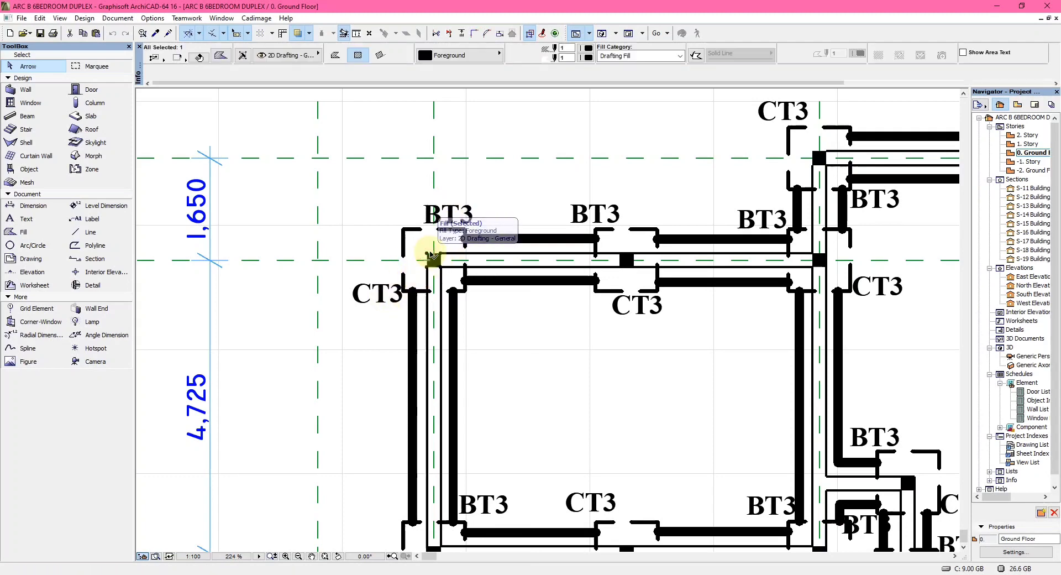
{"action": "scroll", "coordinate": [432, 258], "scroll_direction": "up", "scroll_amount": 2}
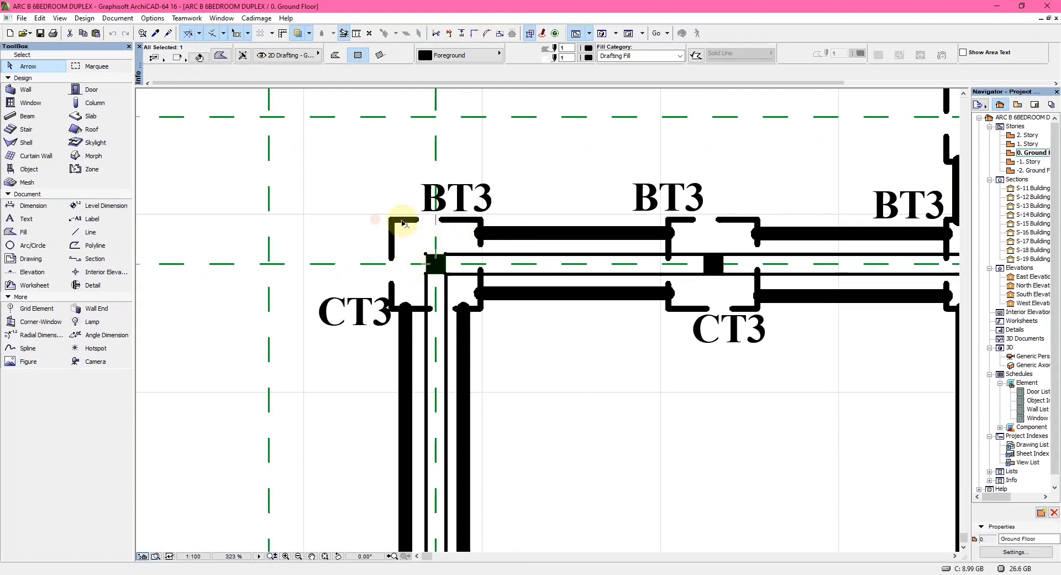
{"action": "left_click", "coordinate": [401, 231]}
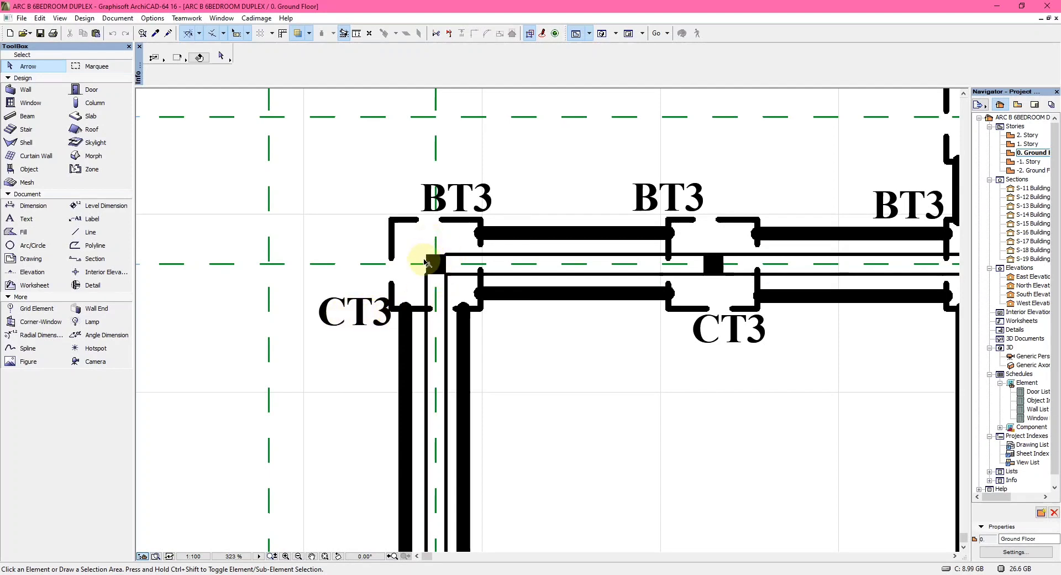
{"action": "left_click", "coordinate": [429, 262]}
{"action": "left_click", "coordinate": [409, 214]}
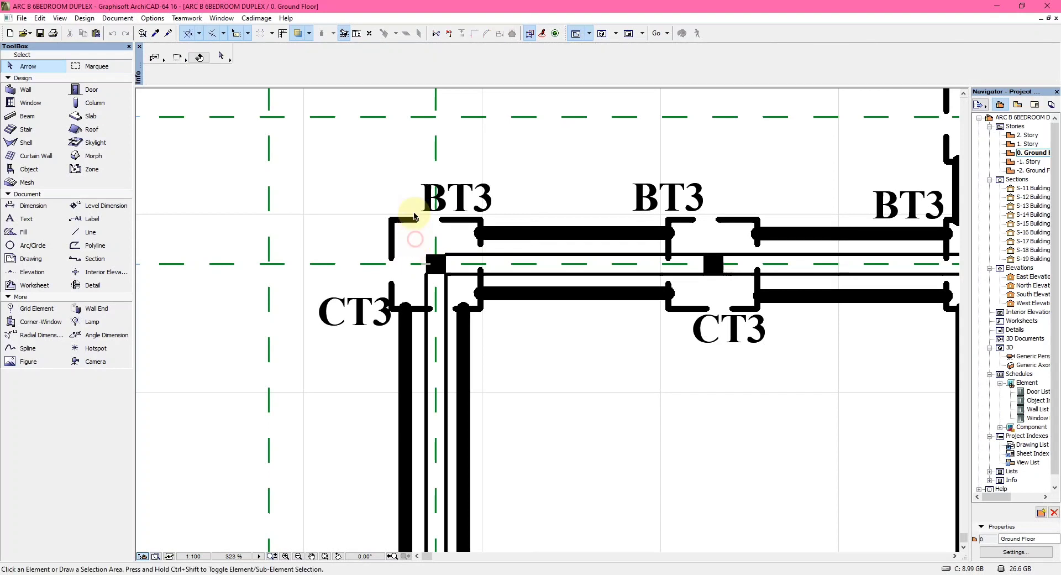
{"action": "left_click", "coordinate": [398, 221]}
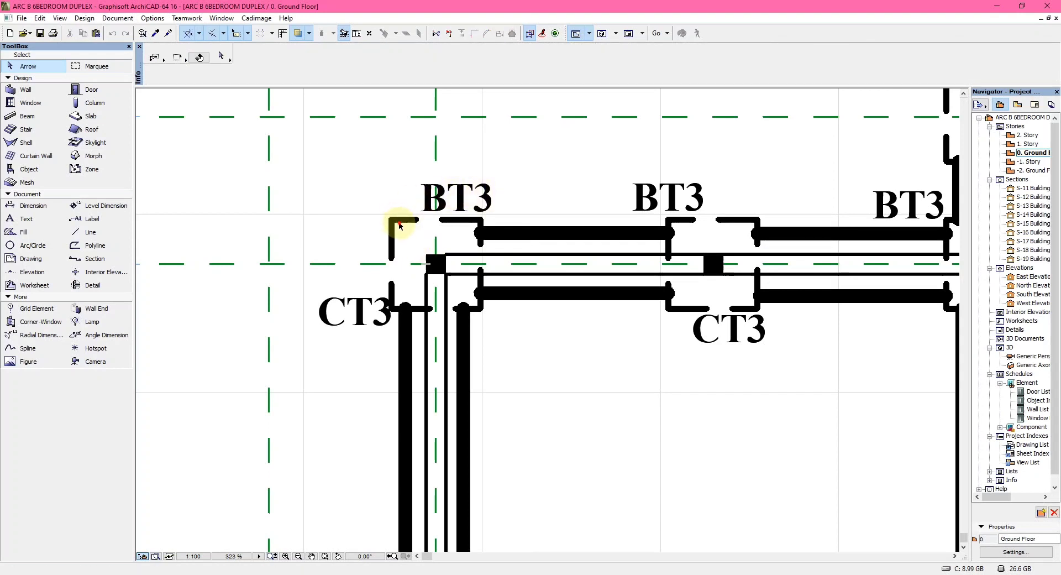
{"action": "left_click", "coordinate": [441, 212]}
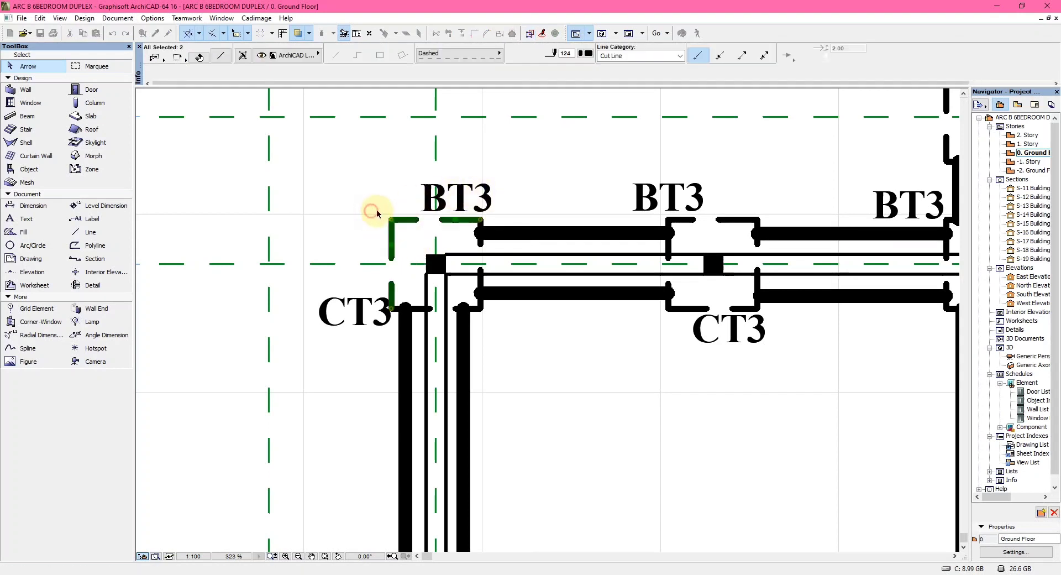
Clear the selection and zoom out to see the whole Foundation Layout sheet
{"action": "left_click", "coordinate": [414, 237]}
{"action": "scroll", "coordinate": [423, 198], "scroll_direction": "down", "scroll_amount": 6}
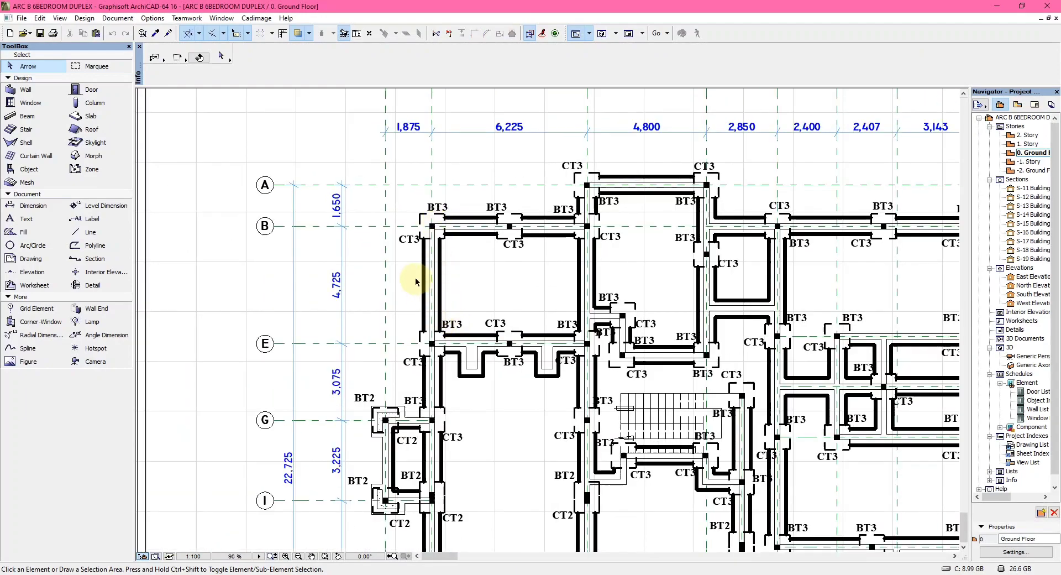
{"action": "scroll", "coordinate": [496, 458], "scroll_direction": "up", "scroll_amount": 3}
{"action": "scroll", "coordinate": [504, 445], "scroll_direction": "down", "scroll_amount": 2}
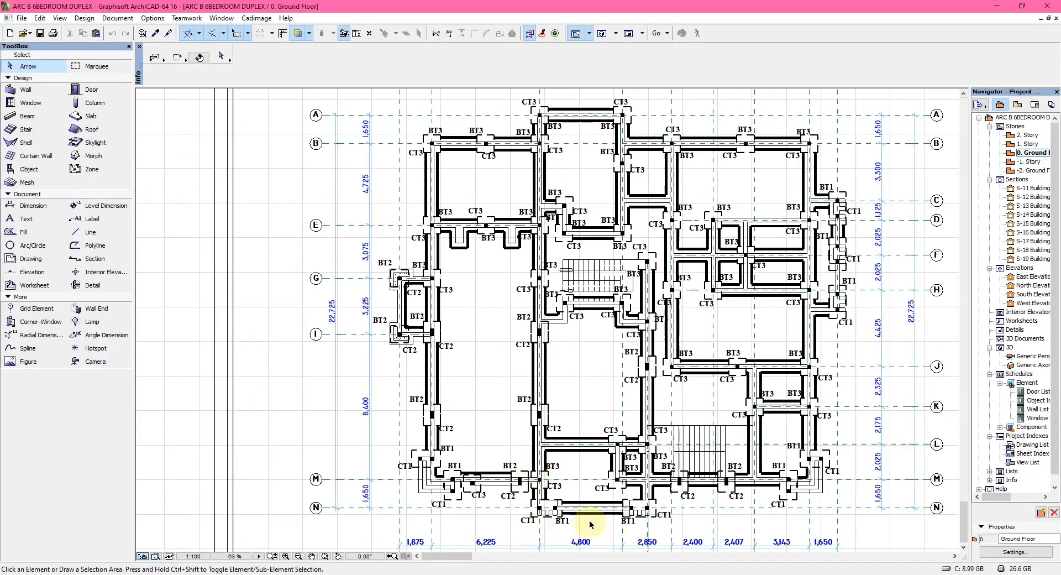
{"action": "scroll", "coordinate": [545, 525], "scroll_direction": "up", "scroll_amount": 3}
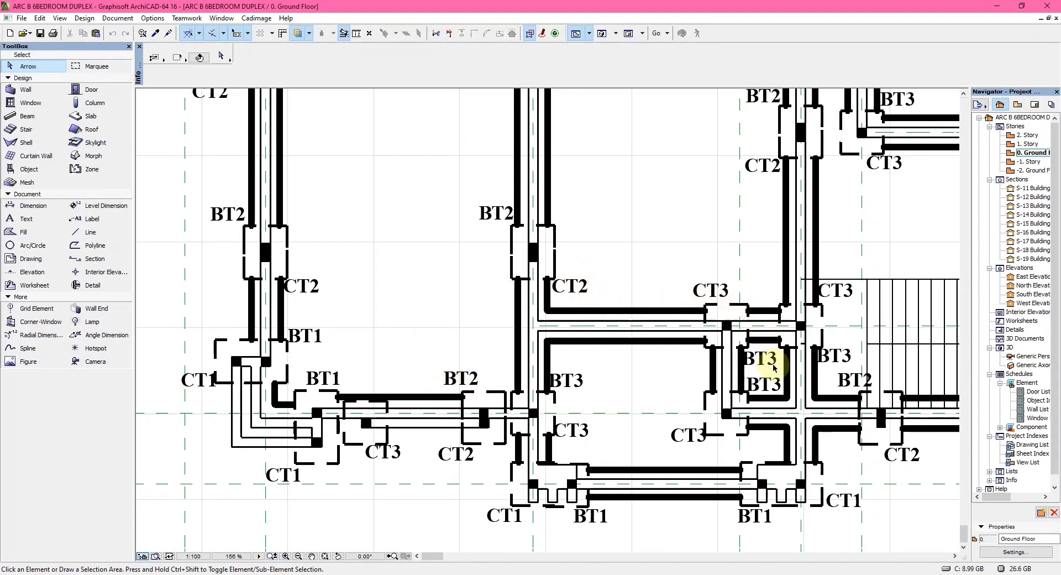
Zoom back in to 90% on the central area around the two stair flights
{"action": "scroll", "coordinate": [613, 390], "scroll_direction": "down", "scroll_amount": 3}
{"action": "scroll", "coordinate": [658, 350], "scroll_direction": "down", "scroll_amount": 3}
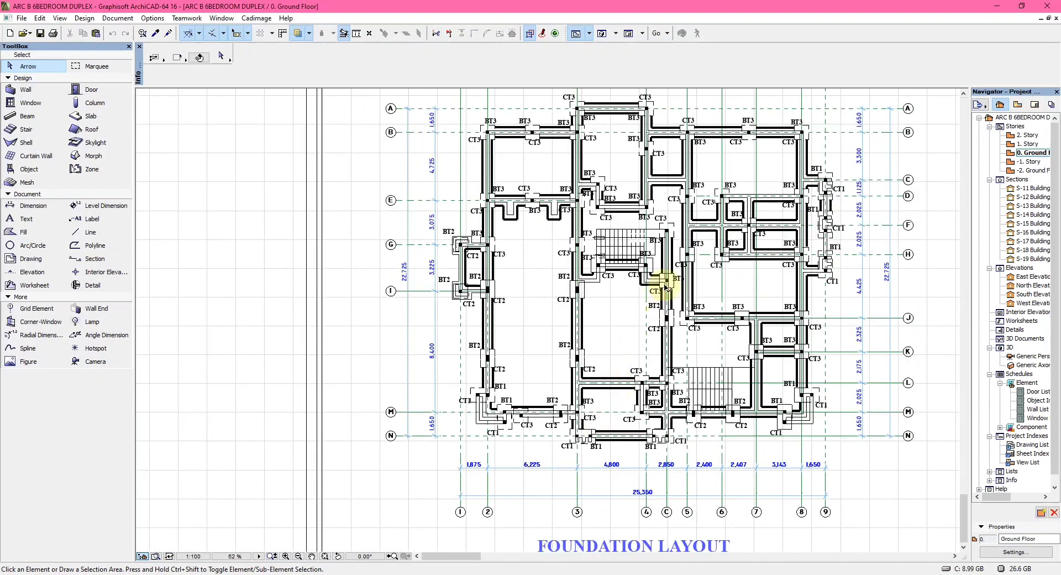
{"action": "scroll", "coordinate": [645, 237], "scroll_direction": "up", "scroll_amount": 4}
{"action": "scroll", "coordinate": [507, 434], "scroll_direction": "down", "scroll_amount": 4}
{"action": "scroll", "coordinate": [601, 226], "scroll_direction": "up", "scroll_amount": 1}
{"action": "scroll", "coordinate": [630, 369], "scroll_direction": "up", "scroll_amount": 4}
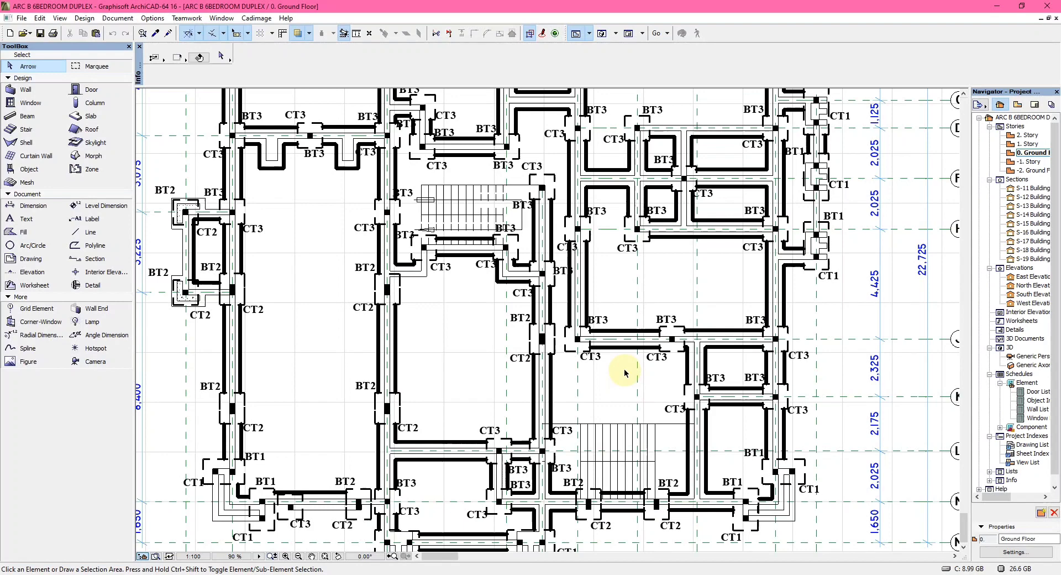
Zoom into the foundation sheet's title block and show the STRUCTURAL DRAWNING title, scale 1:100 and date MAY 2020
{"action": "scroll", "coordinate": [542, 329], "scroll_direction": "down", "scroll_amount": 3}
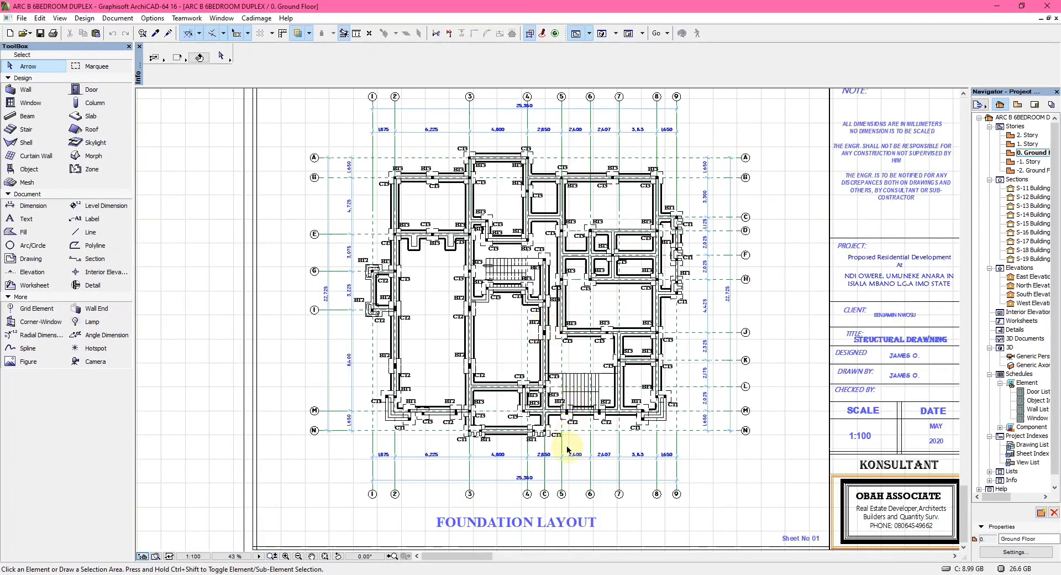
{"action": "scroll", "coordinate": [505, 293], "scroll_direction": "up", "scroll_amount": 4}
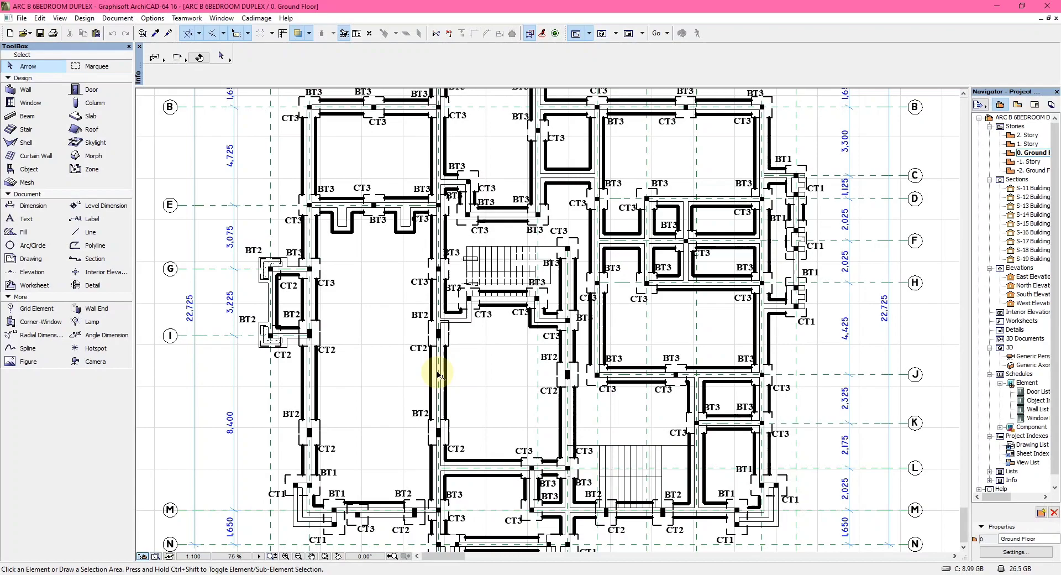
{"action": "scroll", "coordinate": [500, 326], "scroll_direction": "down", "scroll_amount": 5}
{"action": "scroll", "coordinate": [757, 415], "scroll_direction": "up", "scroll_amount": 4}
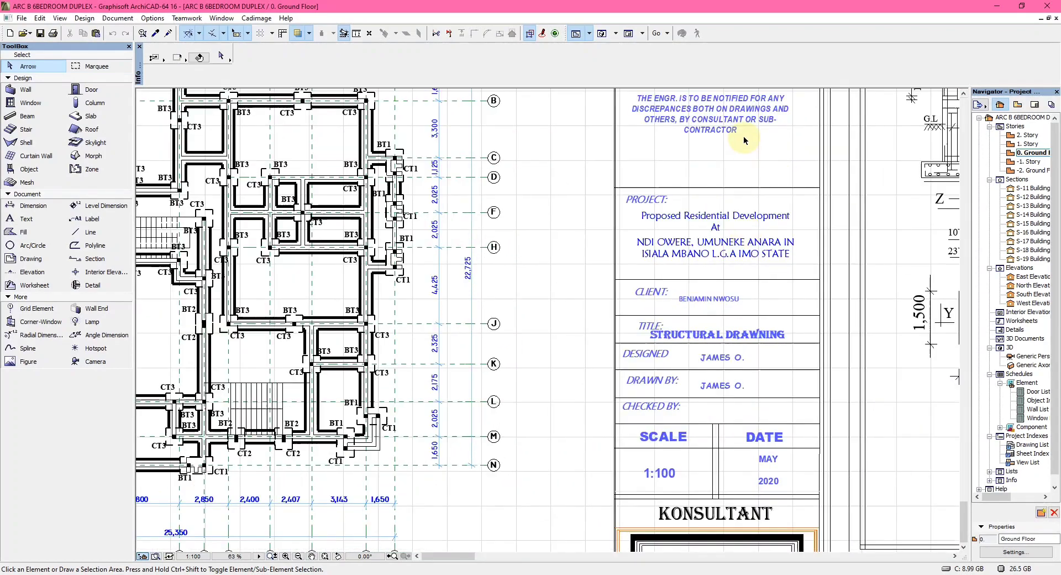
{"action": "scroll", "coordinate": [659, 413], "scroll_direction": "down", "scroll_amount": 3}
{"action": "scroll", "coordinate": [686, 221], "scroll_direction": "down", "scroll_amount": 2}
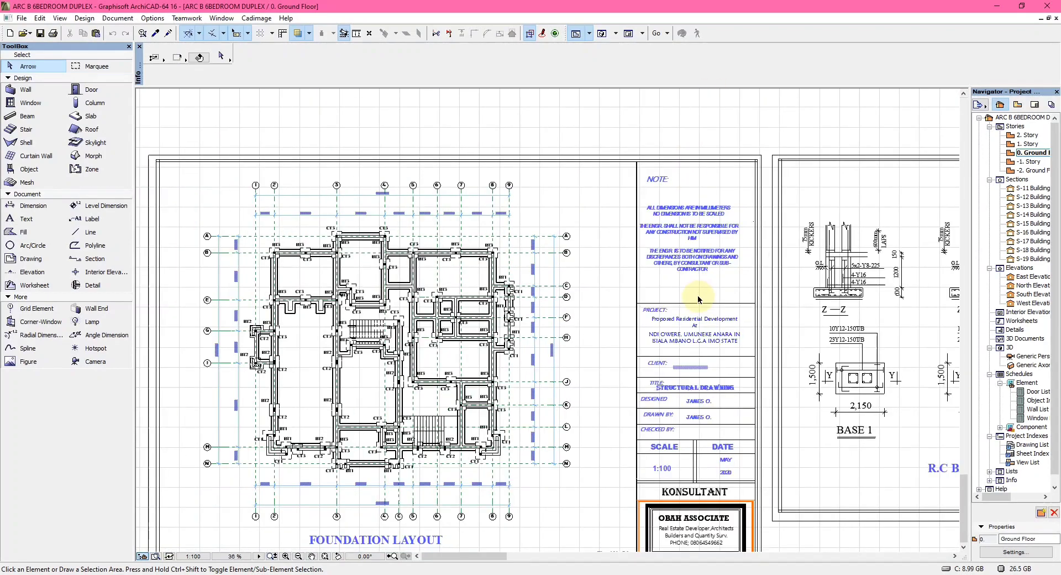
{"action": "scroll", "coordinate": [698, 244], "scroll_direction": "up", "scroll_amount": 7}
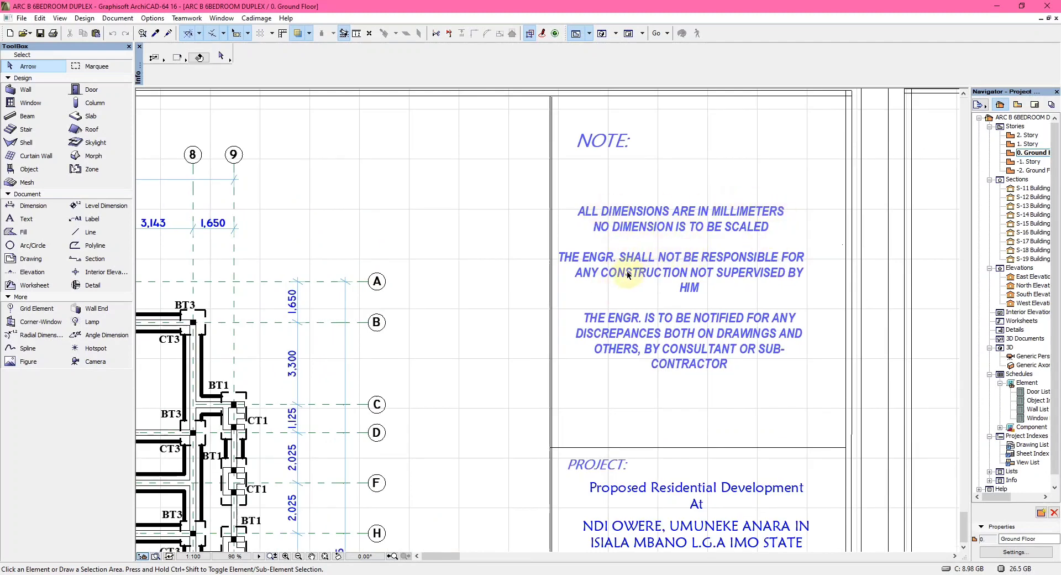
{"action": "scroll", "coordinate": [744, 249], "scroll_direction": "down", "scroll_amount": 3}
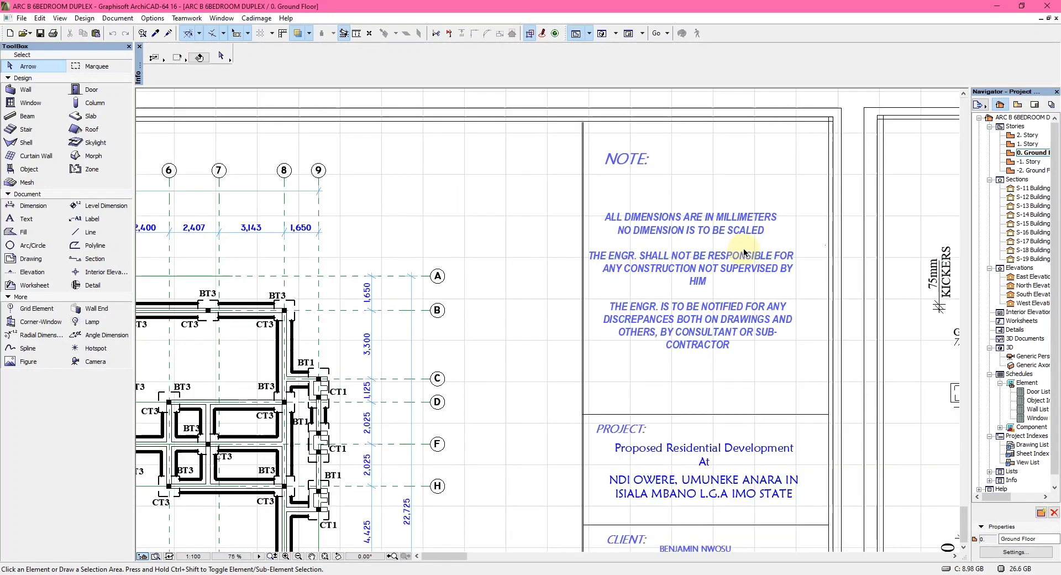
{"action": "scroll", "coordinate": [744, 252], "scroll_direction": "down", "scroll_amount": 2}
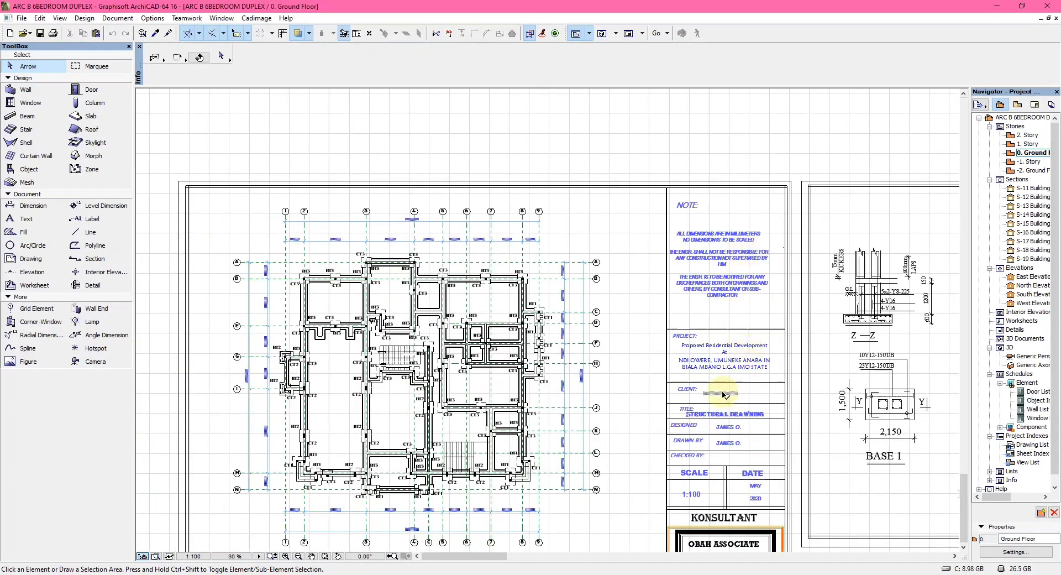
{"action": "scroll", "coordinate": [722, 271], "scroll_direction": "up", "scroll_amount": 4}
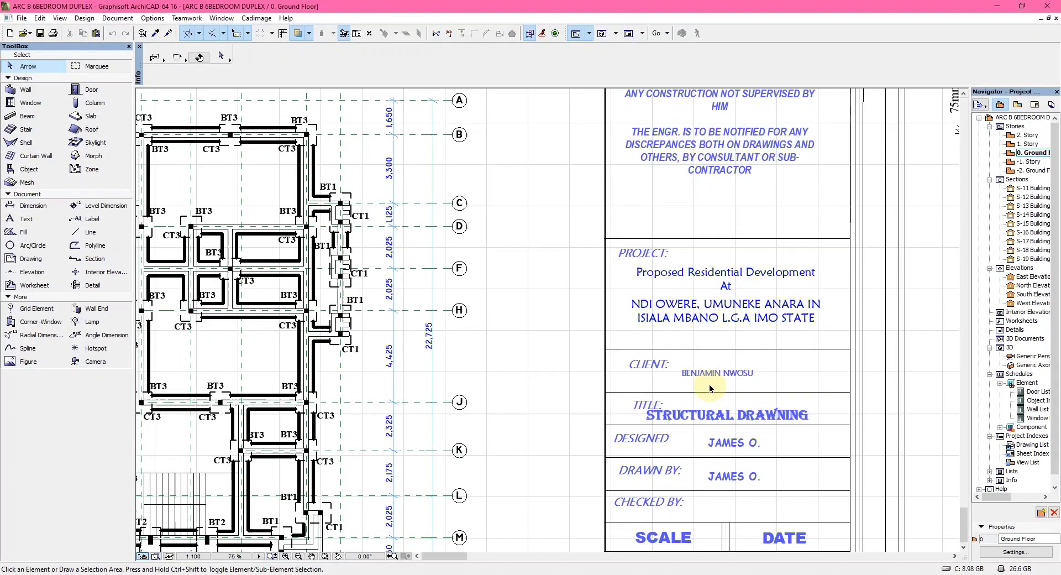
{"action": "middle_click_drag", "start_coordinate": [702, 387], "coordinate": [645, 379]}
Zoom out far enough to see both the Foundation Layout and R.C Base Details sheets
{"action": "scroll", "coordinate": [652, 382], "scroll_direction": "up", "scroll_amount": 1}
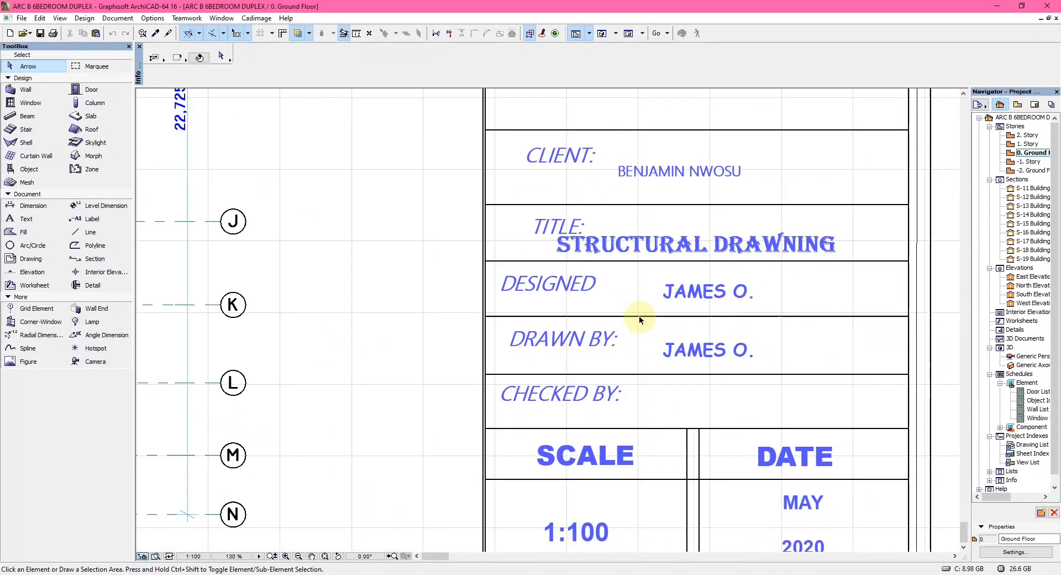
{"action": "scroll", "coordinate": [640, 315], "scroll_direction": "down", "scroll_amount": 3}
{"action": "scroll", "coordinate": [628, 374], "scroll_direction": "up", "scroll_amount": 5}
{"action": "scroll", "coordinate": [562, 426], "scroll_direction": "down", "scroll_amount": 4}
{"action": "scroll", "coordinate": [563, 426], "scroll_direction": "down", "scroll_amount": 3}
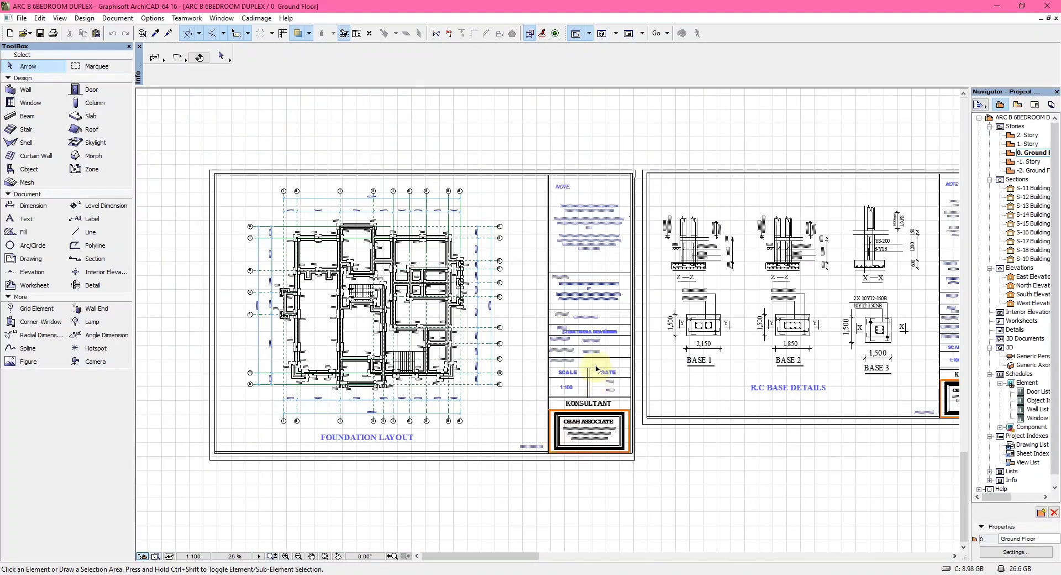
{"action": "scroll", "coordinate": [606, 434], "scroll_direction": "up", "scroll_amount": 4}
{"action": "scroll", "coordinate": [453, 354], "scroll_direction": "down", "scroll_amount": 3}
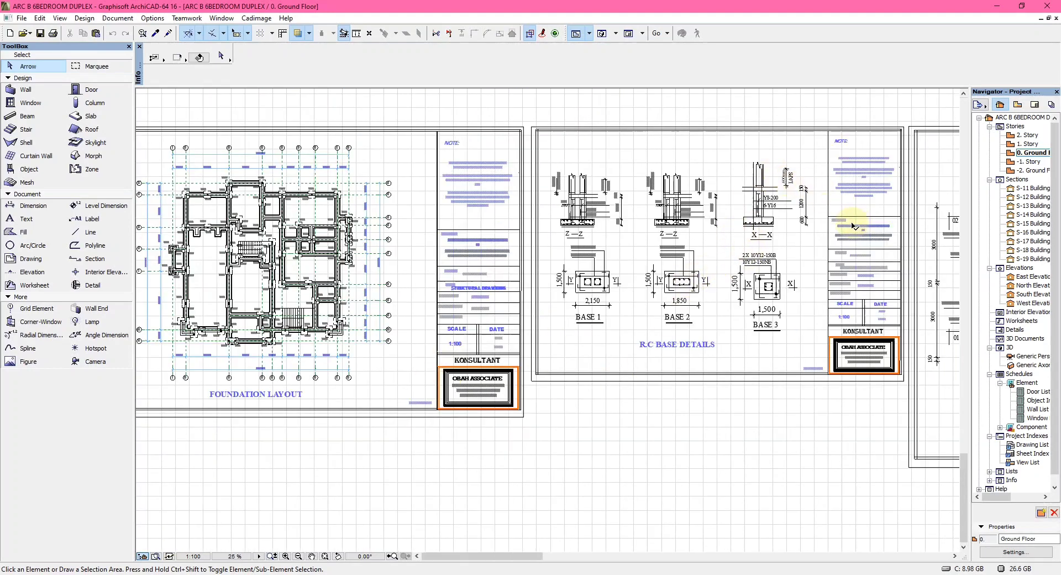
Zoom in on the R.C Base Details sheet around BASE 1, BASE 2 and BASE 3
{"action": "scroll", "coordinate": [881, 268], "scroll_direction": "up", "scroll_amount": 2}
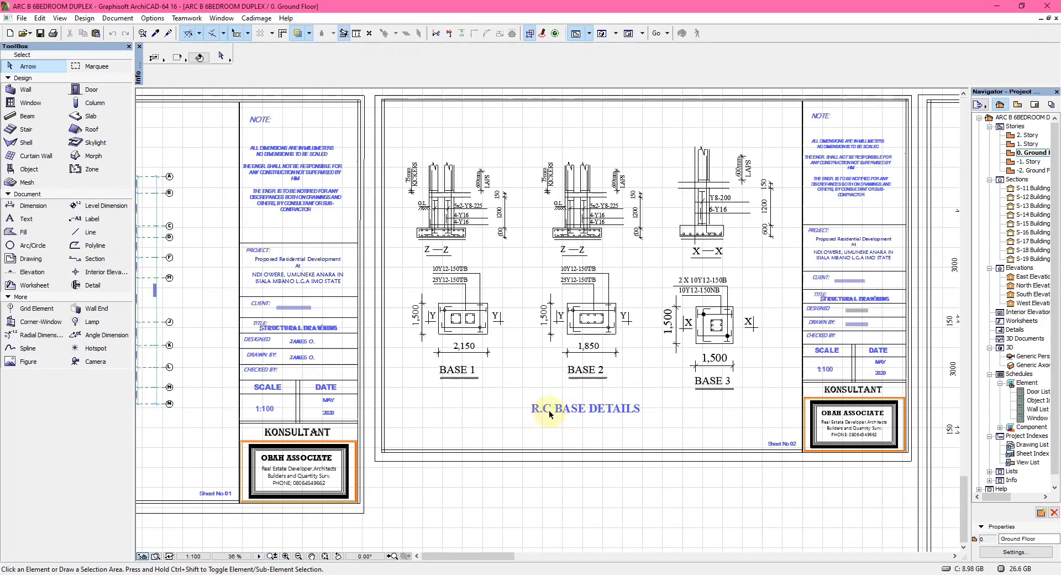
{"action": "scroll", "coordinate": [608, 382], "scroll_direction": "down", "scroll_amount": 3}
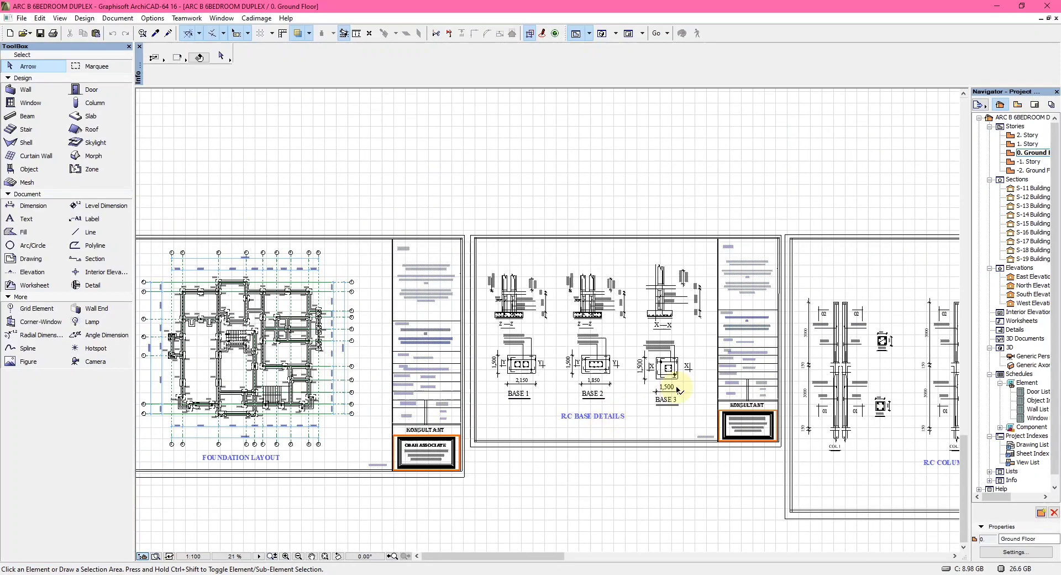
{"action": "scroll", "coordinate": [668, 315], "scroll_direction": "up", "scroll_amount": 4}
{"action": "scroll", "coordinate": [640, 345], "scroll_direction": "down", "scroll_amount": 3}
{"action": "scroll", "coordinate": [640, 345], "scroll_direction": "up", "scroll_amount": 3}
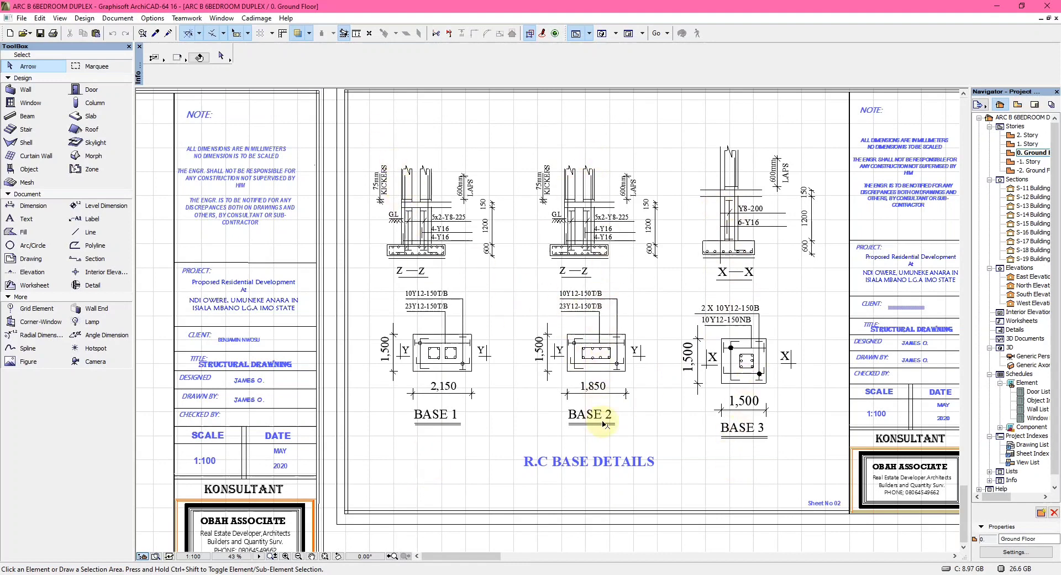
{"action": "scroll", "coordinate": [410, 181], "scroll_direction": "up", "scroll_amount": 2}
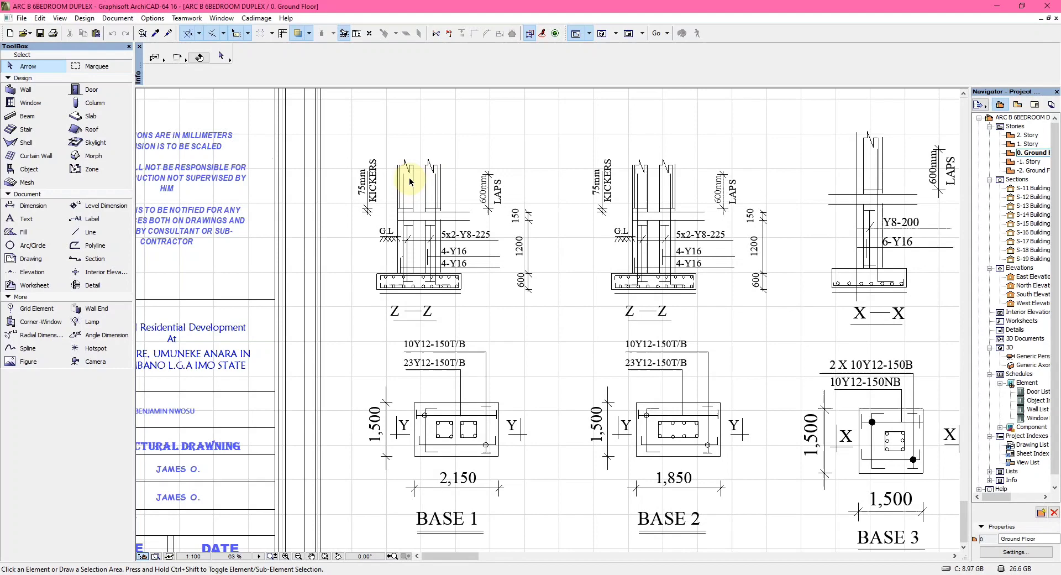
{"action": "scroll", "coordinate": [456, 507], "scroll_direction": "down", "scroll_amount": 1}
{"action": "scroll", "coordinate": [470, 506], "scroll_direction": "up", "scroll_amount": 2}
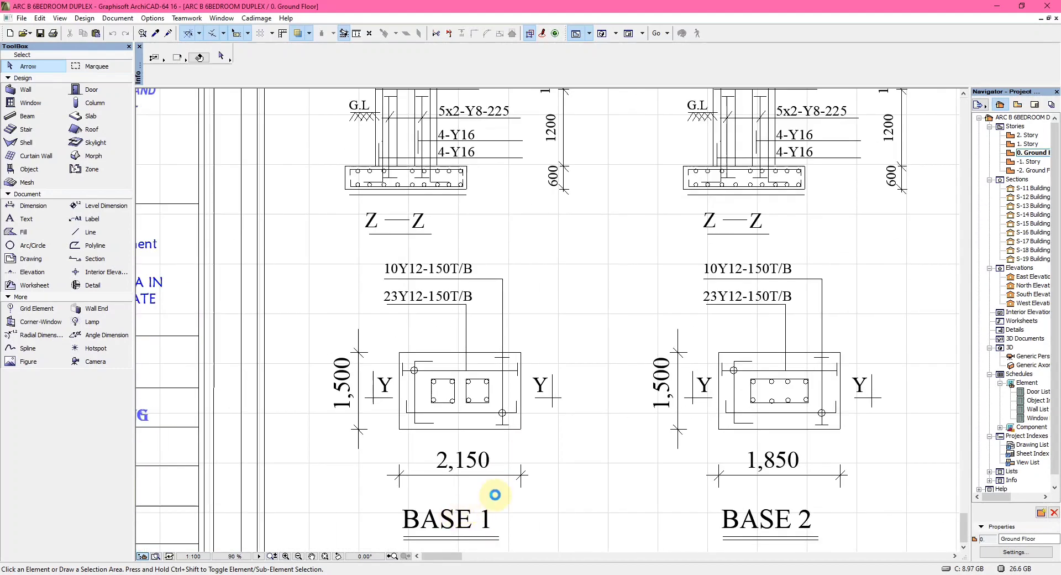
{"action": "scroll", "coordinate": [492, 487], "scroll_direction": "down", "scroll_amount": 1}
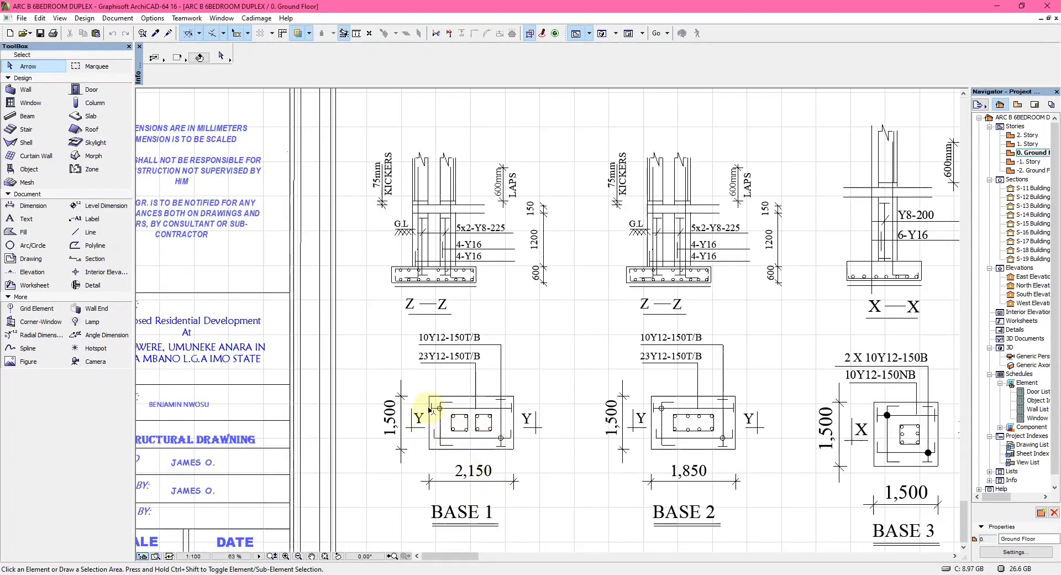
{"action": "scroll", "coordinate": [482, 421], "scroll_direction": "up", "scroll_amount": 2}
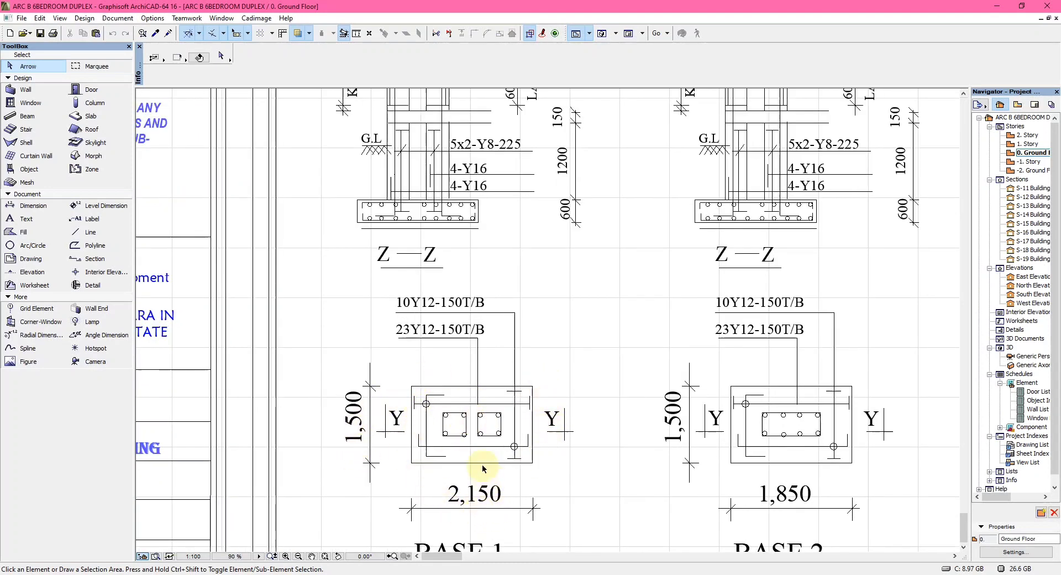
{"action": "scroll", "coordinate": [467, 449], "scroll_direction": "up", "scroll_amount": 2}
{"action": "scroll", "coordinate": [437, 406], "scroll_direction": "up", "scroll_amount": 3}
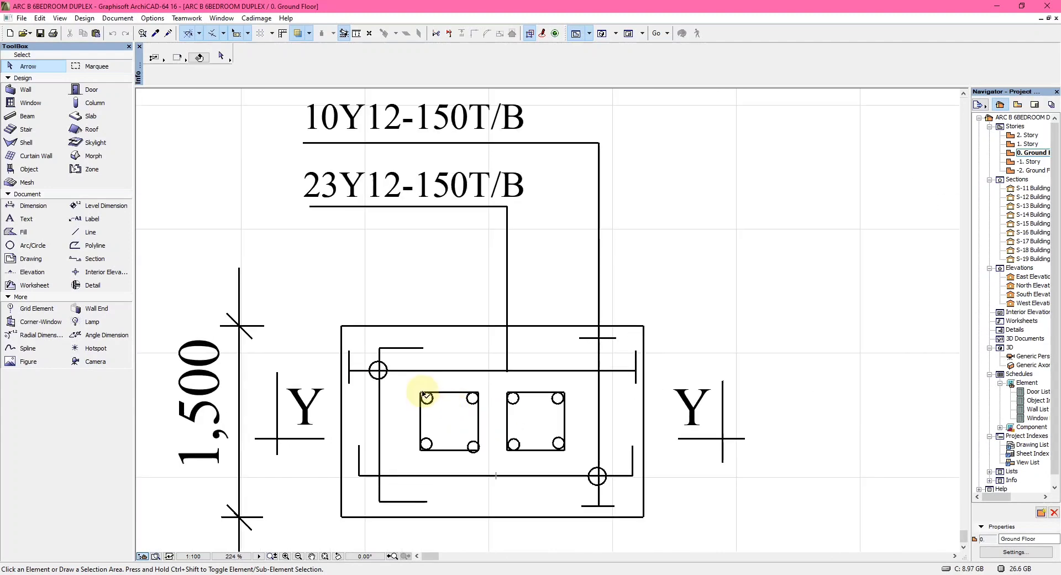
{"action": "left_click_drag", "start_coordinate": [412, 383], "coordinate": [584, 456]}
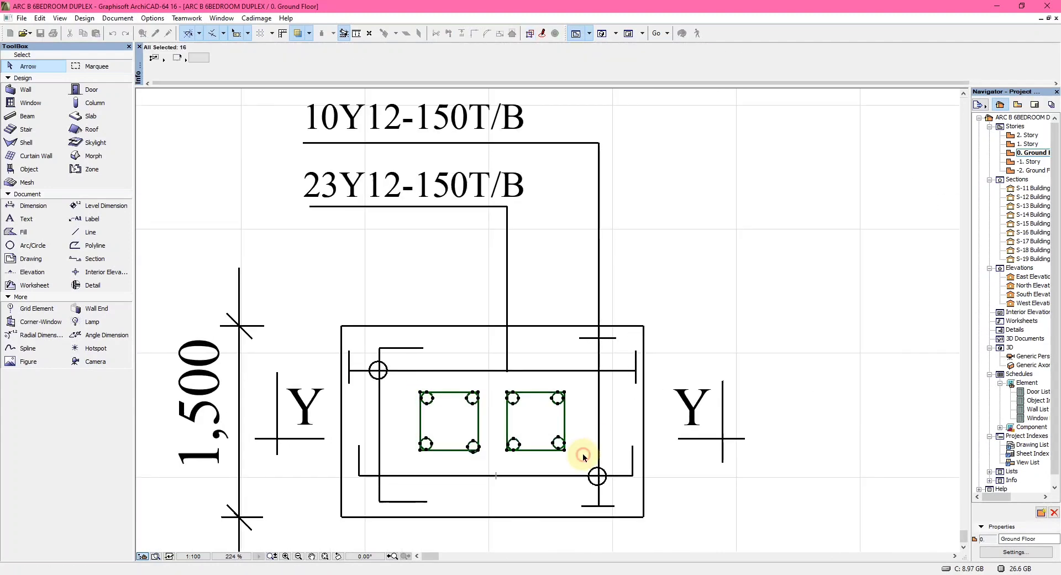
{"action": "left_click", "coordinate": [583, 455]}
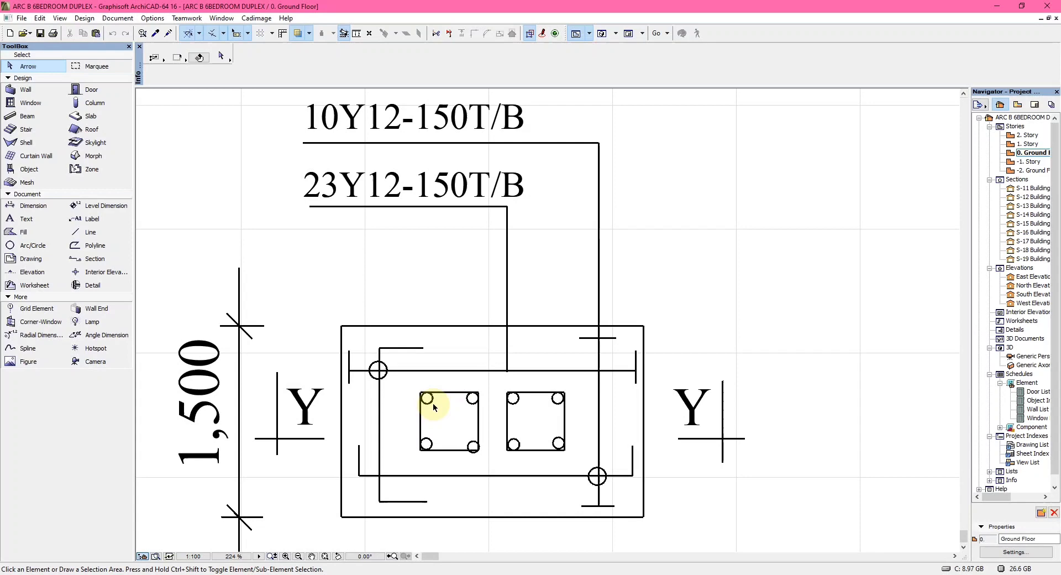
{"action": "scroll", "coordinate": [488, 395], "scroll_direction": "down", "scroll_amount": 3}
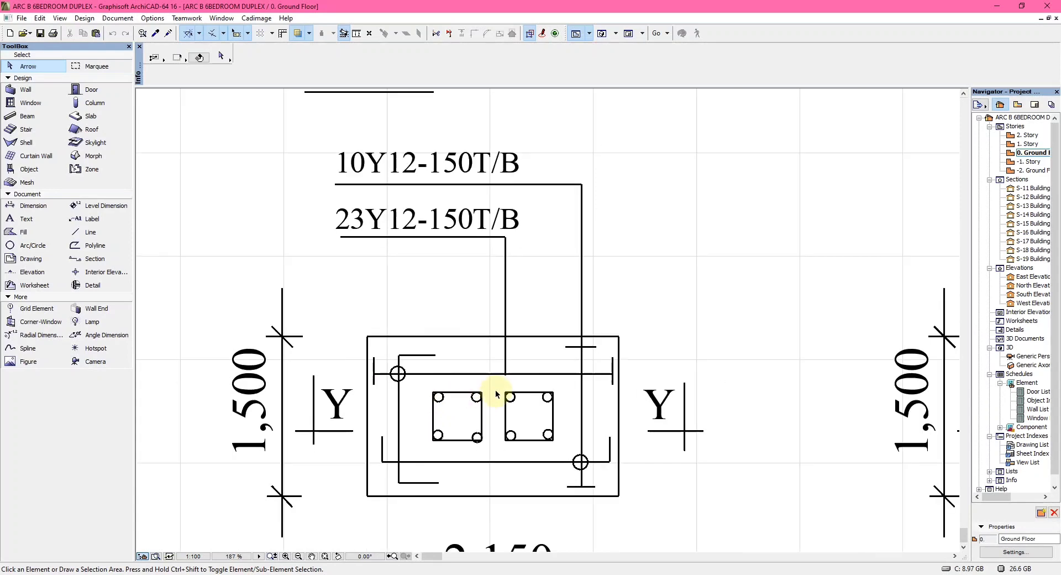
{"action": "scroll", "coordinate": [489, 409], "scroll_direction": "up", "scroll_amount": 3}
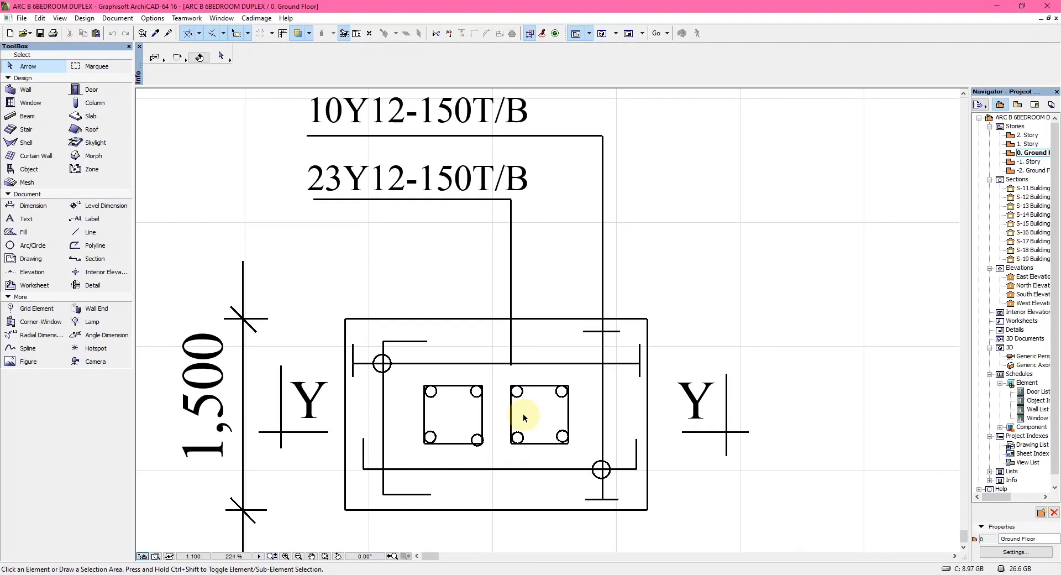
{"action": "scroll", "coordinate": [524, 417], "scroll_direction": "down", "scroll_amount": 6}
{"action": "scroll", "coordinate": [506, 240], "scroll_direction": "up", "scroll_amount": 2}
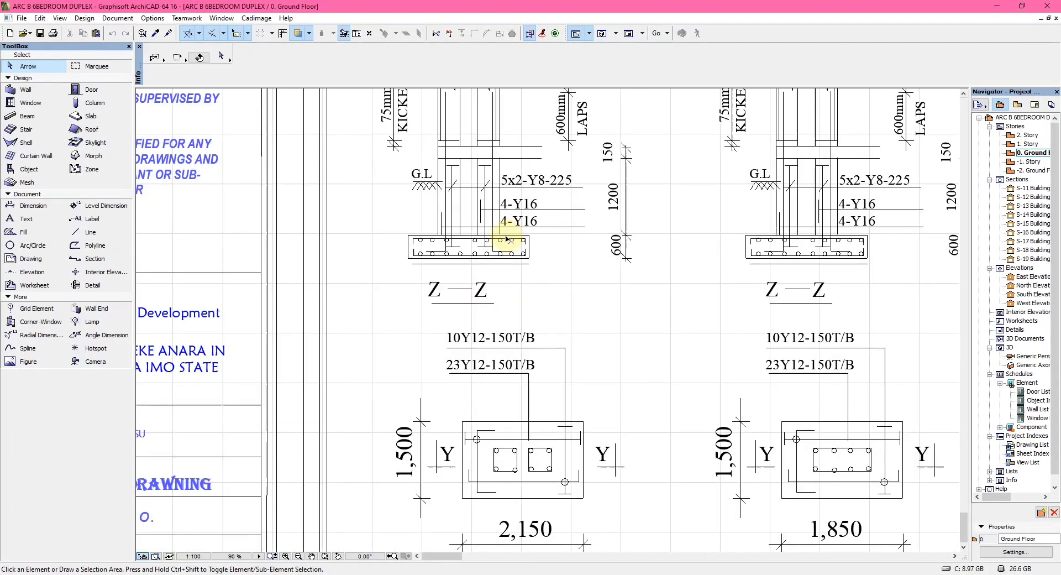
{"action": "scroll", "coordinate": [519, 194], "scroll_direction": "up", "scroll_amount": 3}
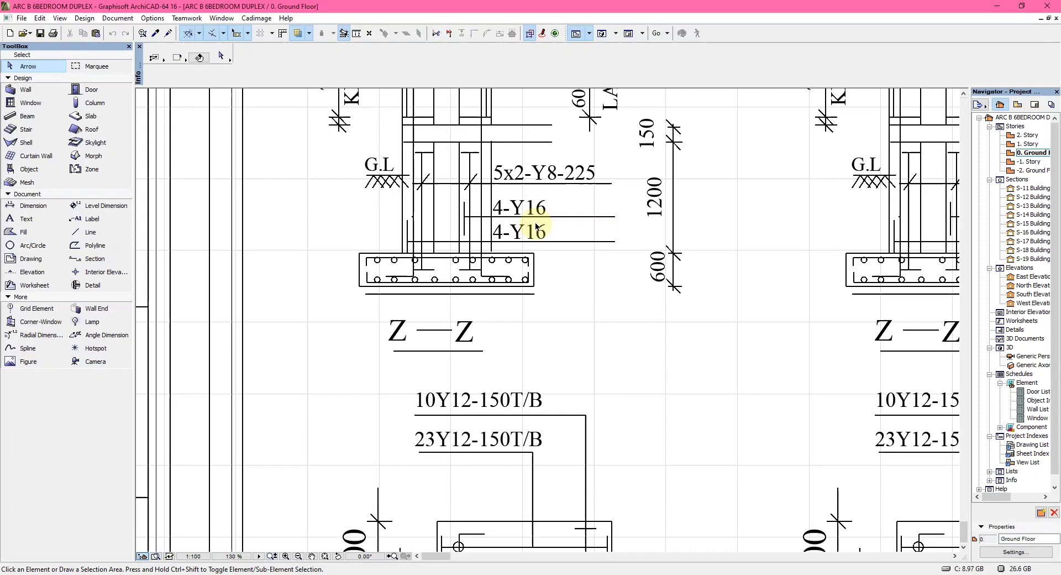
{"action": "scroll", "coordinate": [540, 214], "scroll_direction": "down", "scroll_amount": 3}
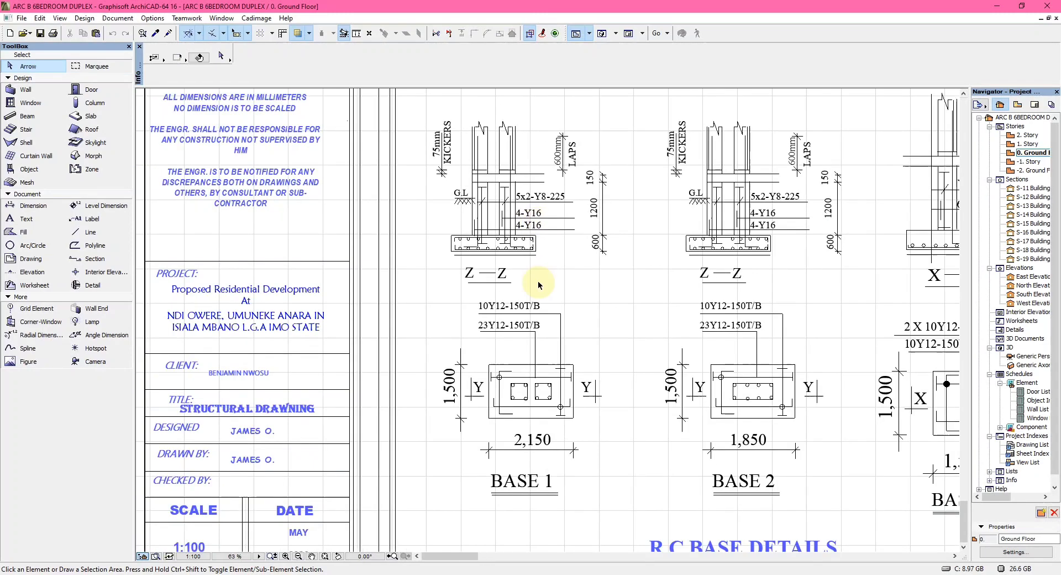
{"action": "scroll", "coordinate": [540, 429], "scroll_direction": "up", "scroll_amount": 2}
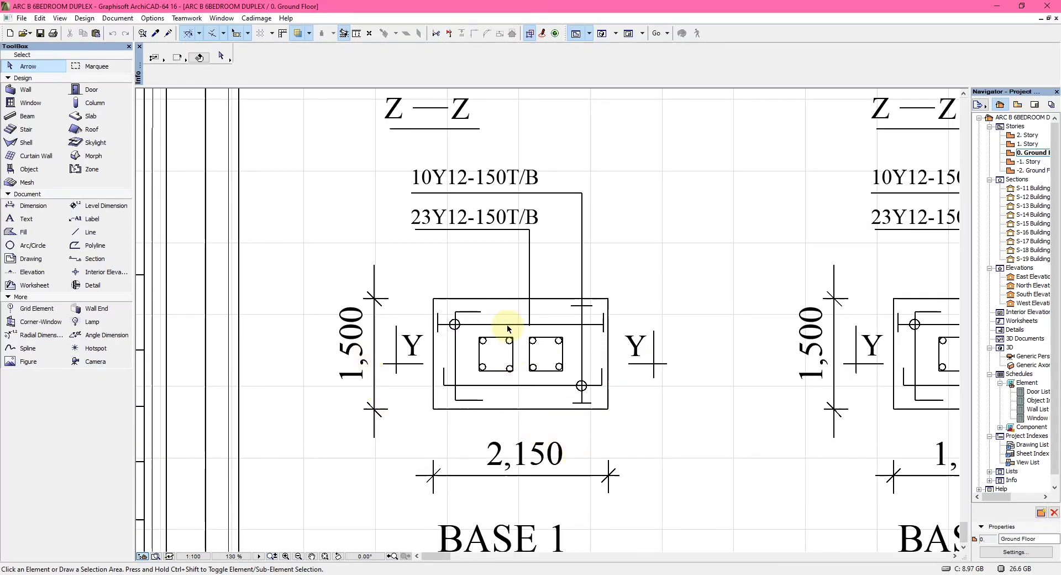
{"action": "scroll", "coordinate": [506, 325], "scroll_direction": "down", "scroll_amount": 1}
{"action": "scroll", "coordinate": [500, 331], "scroll_direction": "down", "scroll_amount": 2}
{"action": "scroll", "coordinate": [611, 431], "scroll_direction": "up", "scroll_amount": 4}
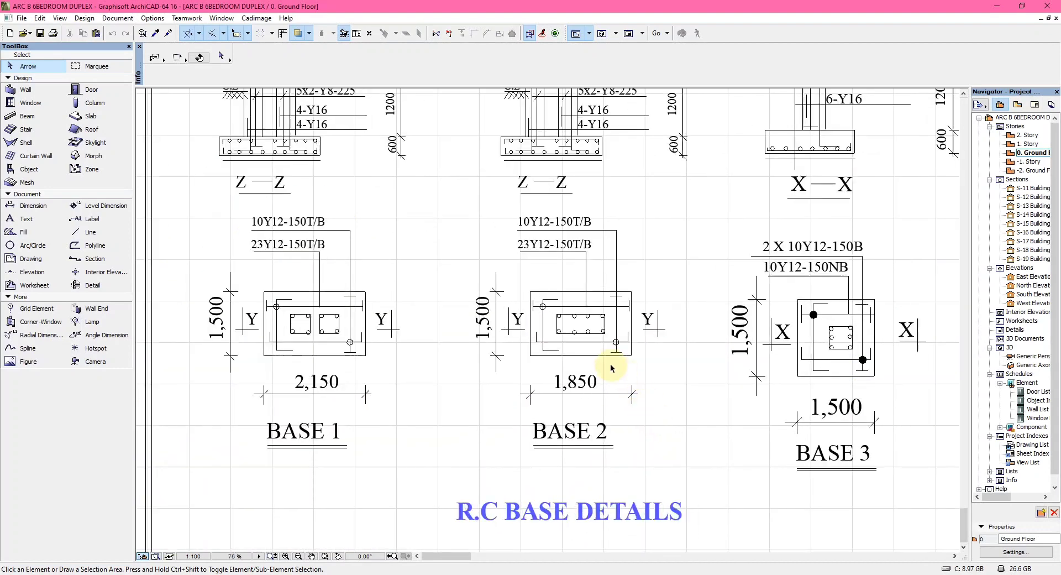
{"action": "scroll", "coordinate": [519, 420], "scroll_direction": "down", "scroll_amount": 1}
{"action": "scroll", "coordinate": [564, 376], "scroll_direction": "up", "scroll_amount": 3}
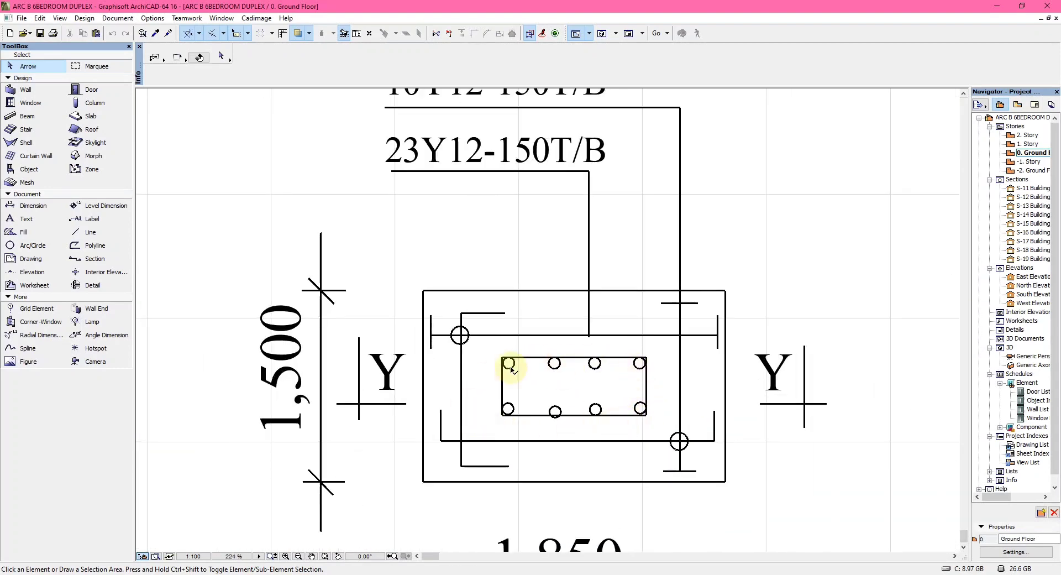
{"action": "scroll", "coordinate": [605, 363], "scroll_direction": "down", "scroll_amount": 2}
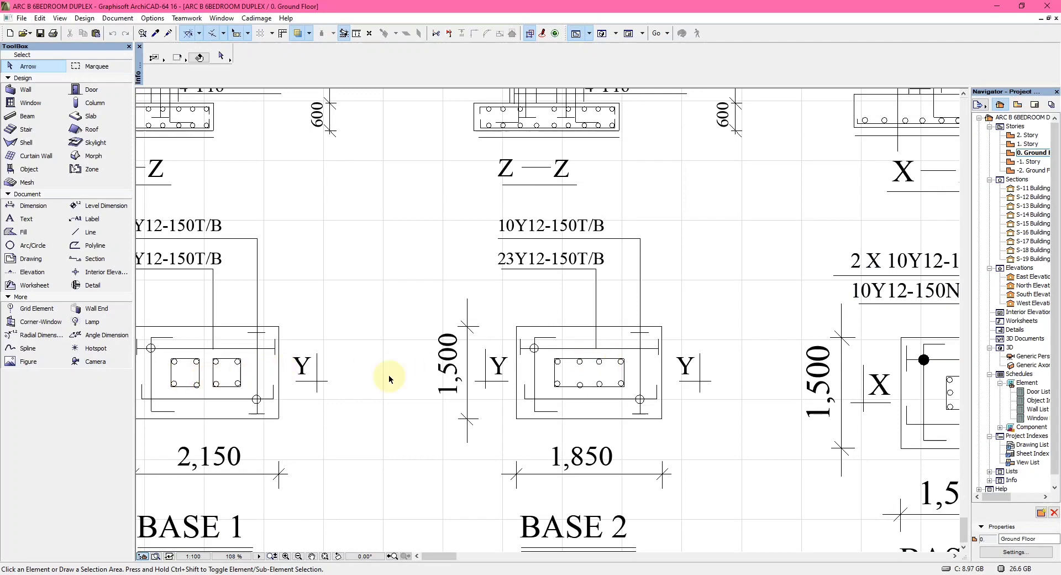
{"action": "scroll", "coordinate": [624, 359], "scroll_direction": "up", "scroll_amount": 3}
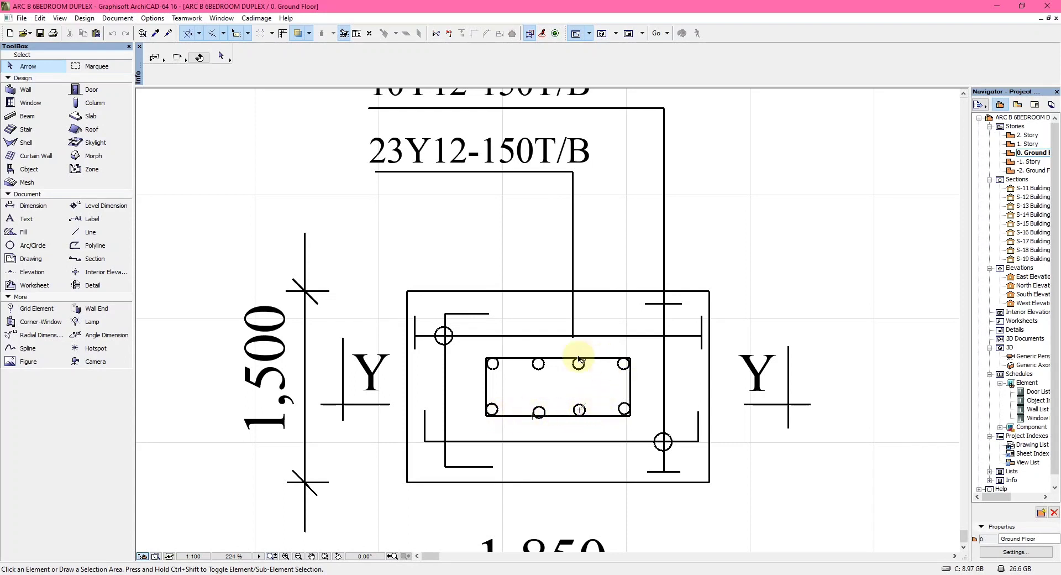
{"action": "scroll", "coordinate": [560, 403], "scroll_direction": "down", "scroll_amount": 1}
{"action": "scroll", "coordinate": [560, 403], "scroll_direction": "down", "scroll_amount": 3}
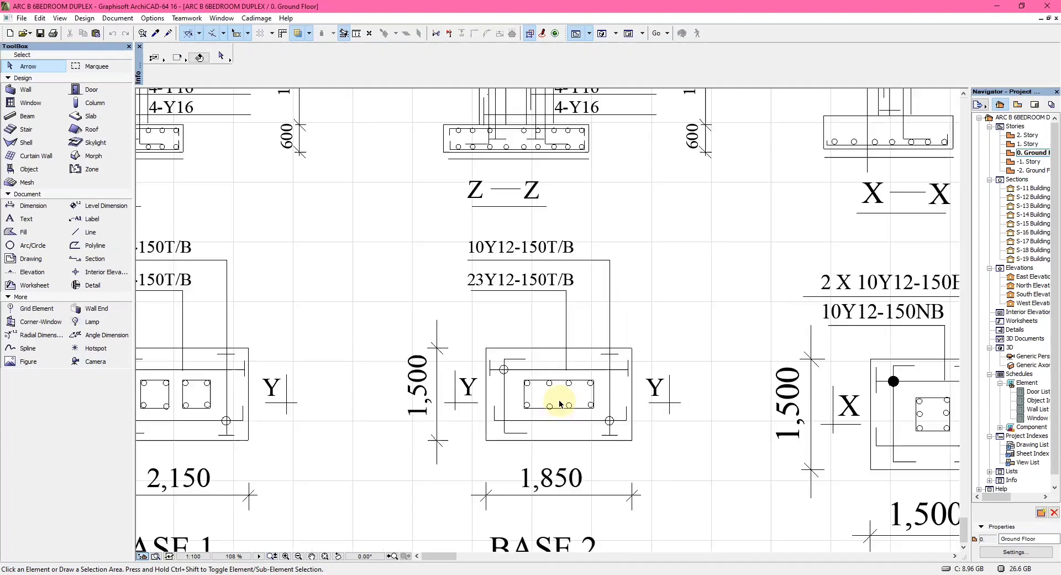
{"action": "scroll", "coordinate": [551, 206], "scroll_direction": "down", "scroll_amount": 1}
{"action": "scroll", "coordinate": [550, 201], "scroll_direction": "up", "scroll_amount": 2}
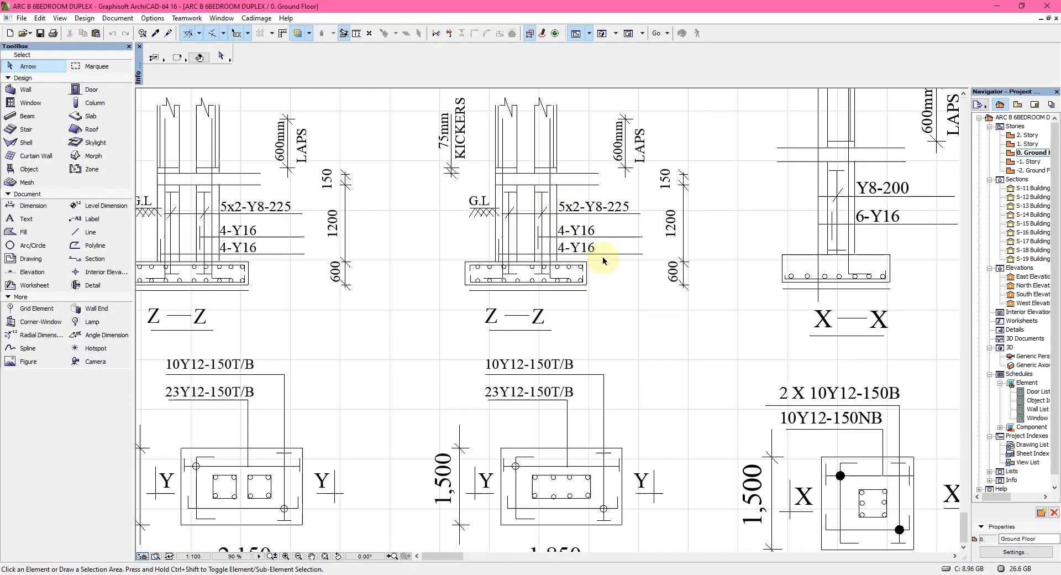
{"action": "scroll", "coordinate": [568, 485], "scroll_direction": "up", "scroll_amount": 4}
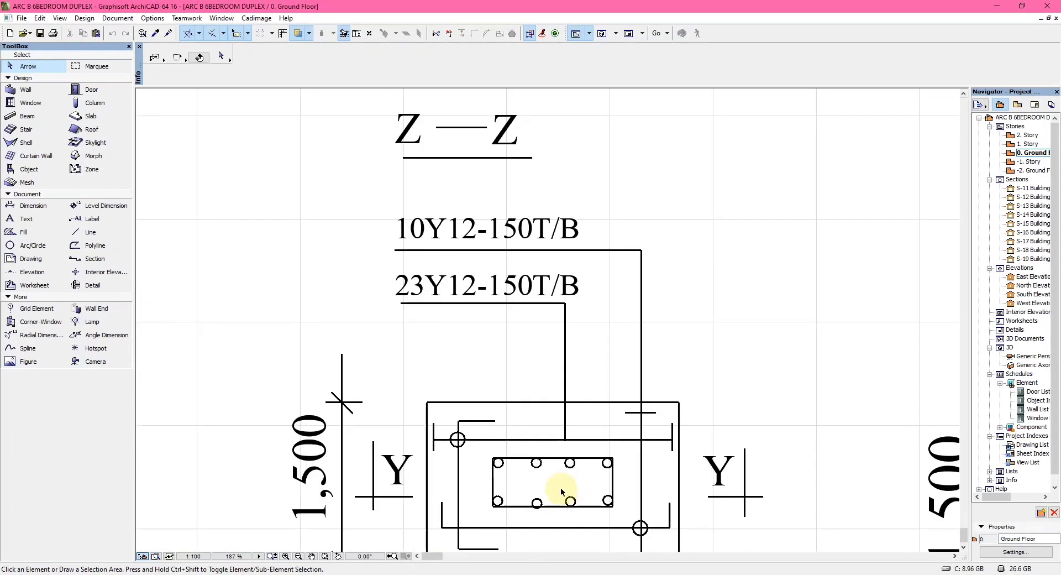
{"action": "scroll", "coordinate": [554, 452], "scroll_direction": "down", "scroll_amount": 3}
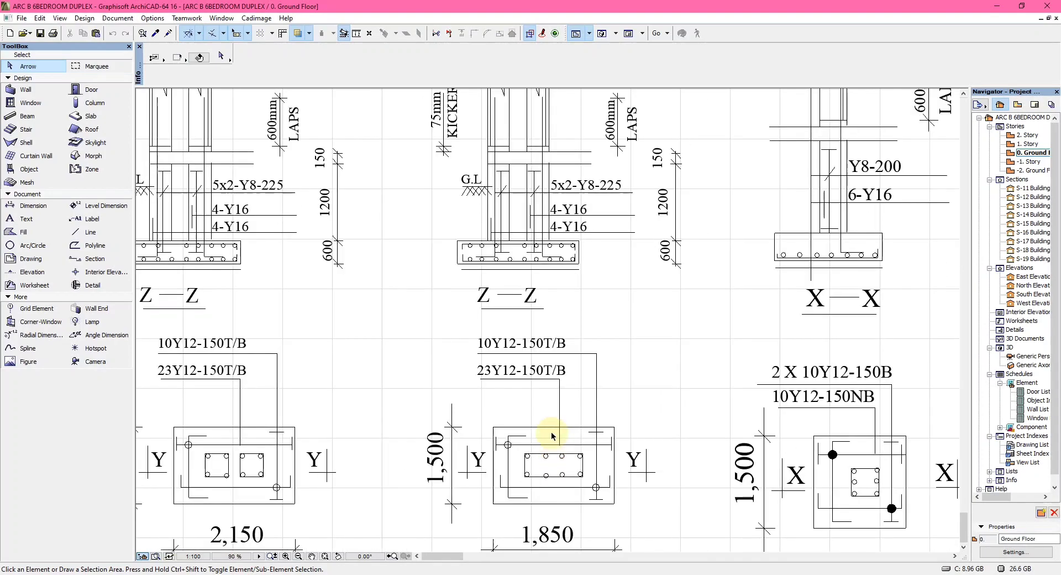
{"action": "scroll", "coordinate": [552, 433], "scroll_direction": "down", "scroll_amount": 2}
{"action": "scroll", "coordinate": [547, 404], "scroll_direction": "down", "scroll_amount": 3}
{"action": "scroll", "coordinate": [549, 409], "scroll_direction": "up", "scroll_amount": 6}
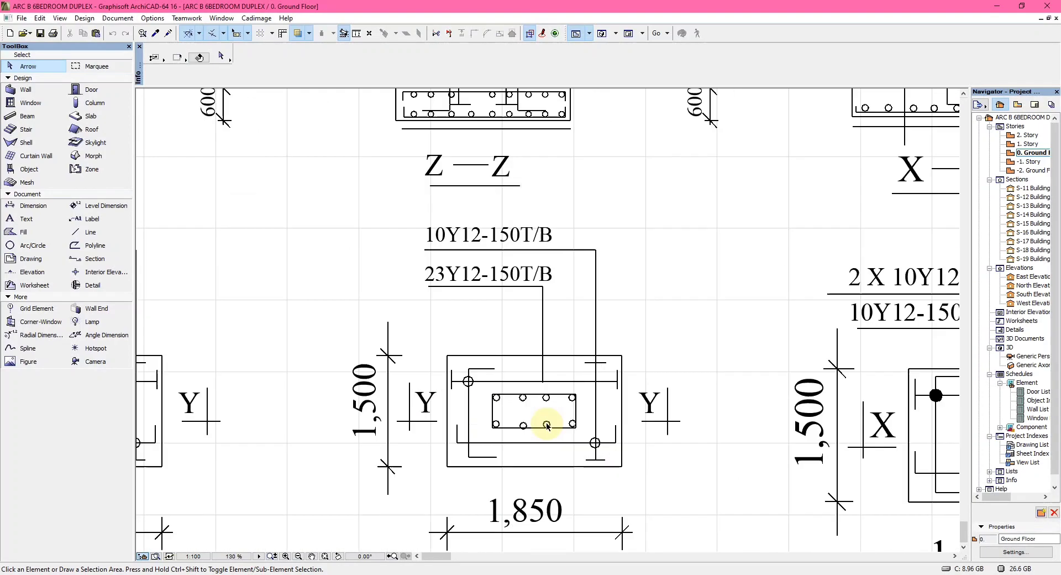
{"action": "scroll", "coordinate": [547, 426], "scroll_direction": "up", "scroll_amount": 2}
{"action": "scroll", "coordinate": [547, 418], "scroll_direction": "down", "scroll_amount": 4}
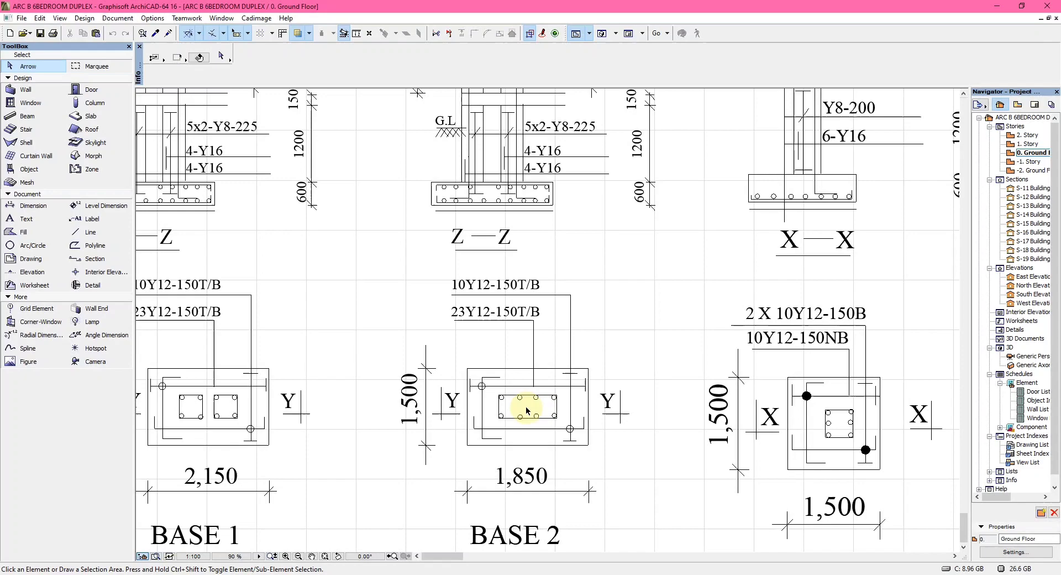
{"action": "scroll", "coordinate": [528, 421], "scroll_direction": "down", "scroll_amount": 3}
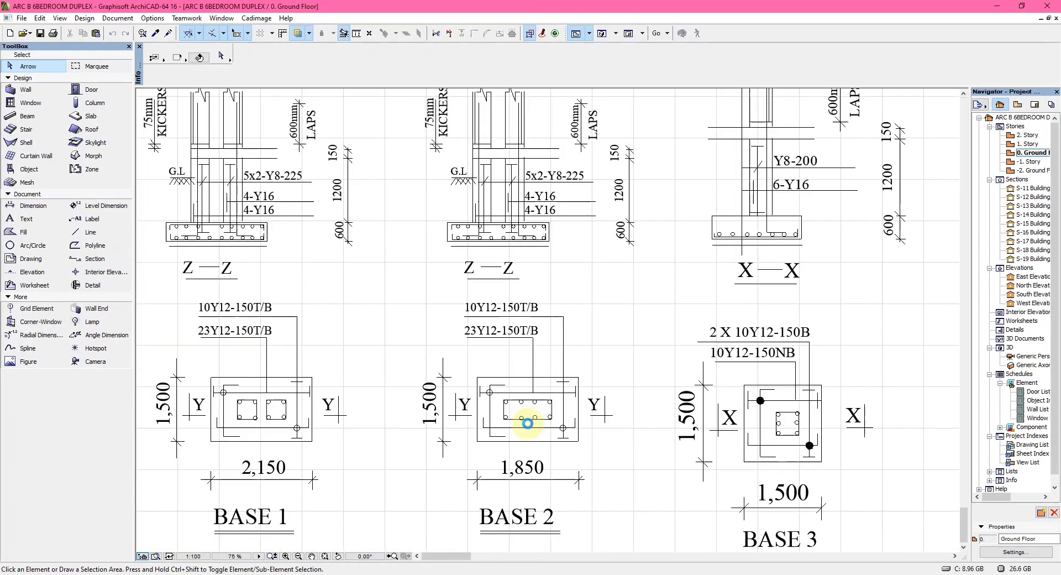
{"action": "scroll", "coordinate": [684, 421], "scroll_direction": "up", "scroll_amount": 6}
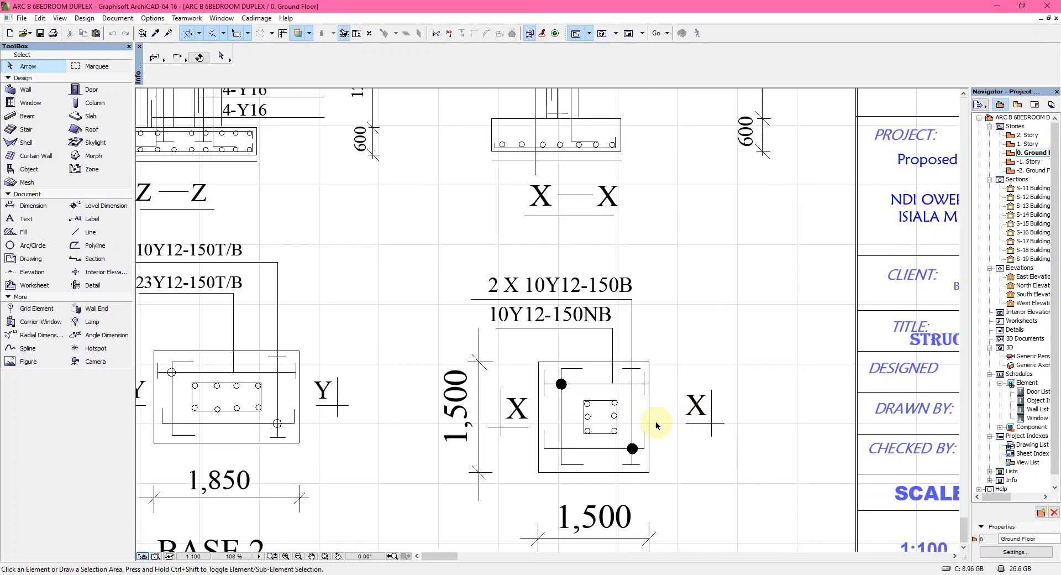
{"action": "scroll", "coordinate": [618, 403], "scroll_direction": "down", "scroll_amount": 3}
{"action": "scroll", "coordinate": [608, 429], "scroll_direction": "down", "scroll_amount": 2}
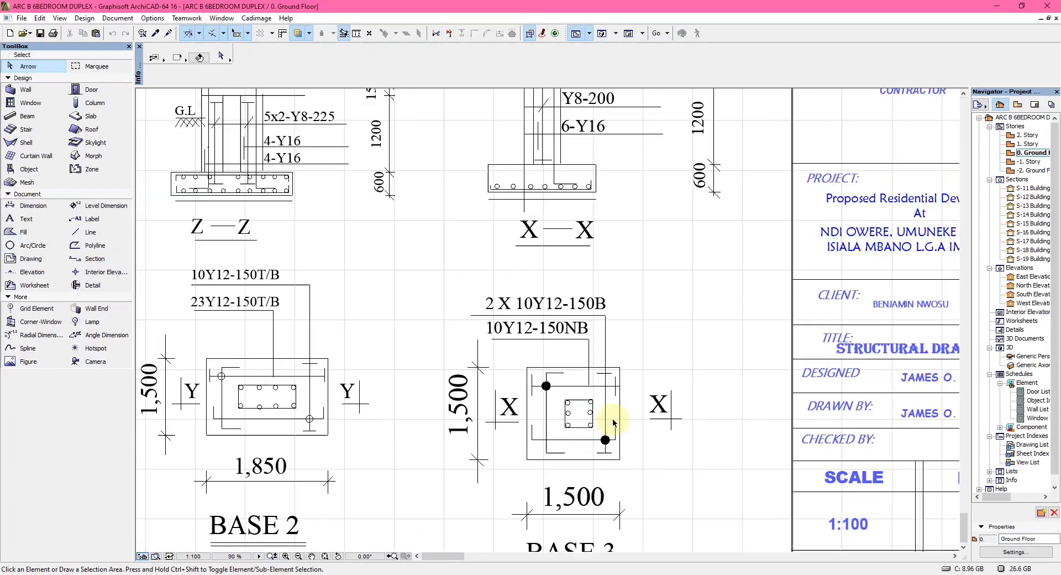
{"action": "scroll", "coordinate": [599, 452], "scroll_direction": "up", "scroll_amount": 4}
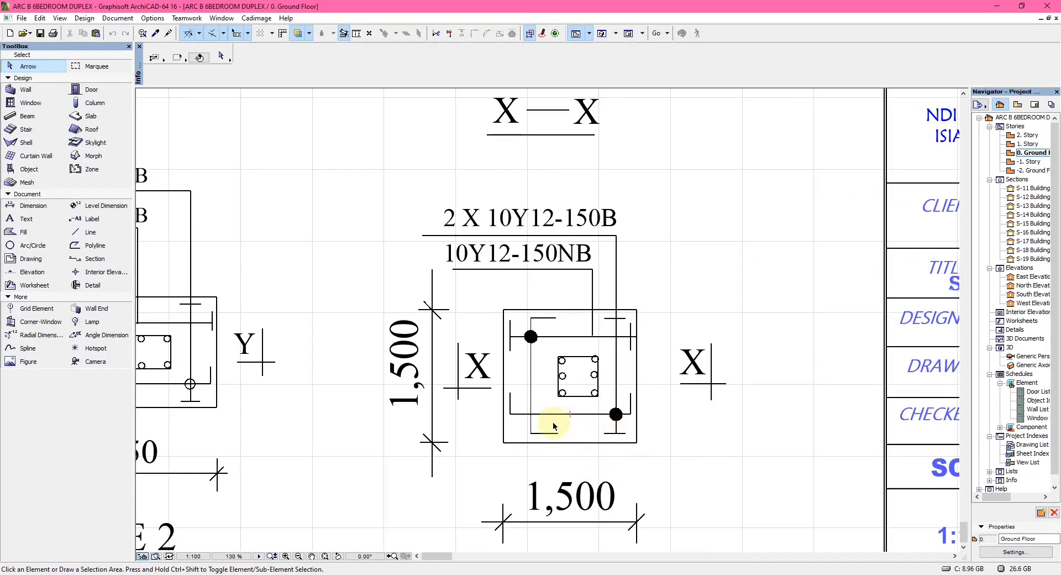
{"action": "scroll", "coordinate": [552, 424], "scroll_direction": "down", "scroll_amount": 4}
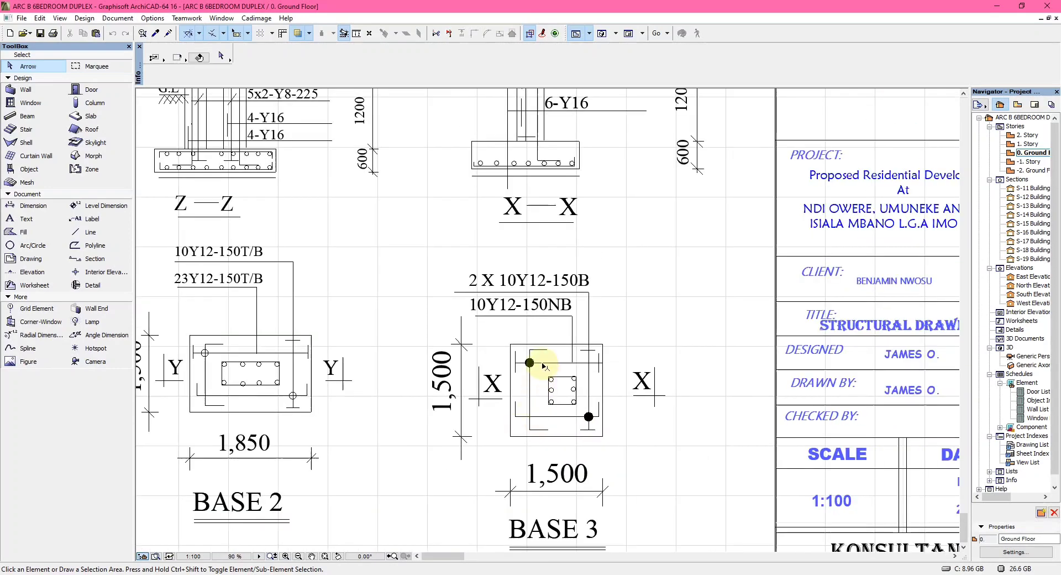
{"action": "scroll", "coordinate": [589, 437], "scroll_direction": "up", "scroll_amount": 8}
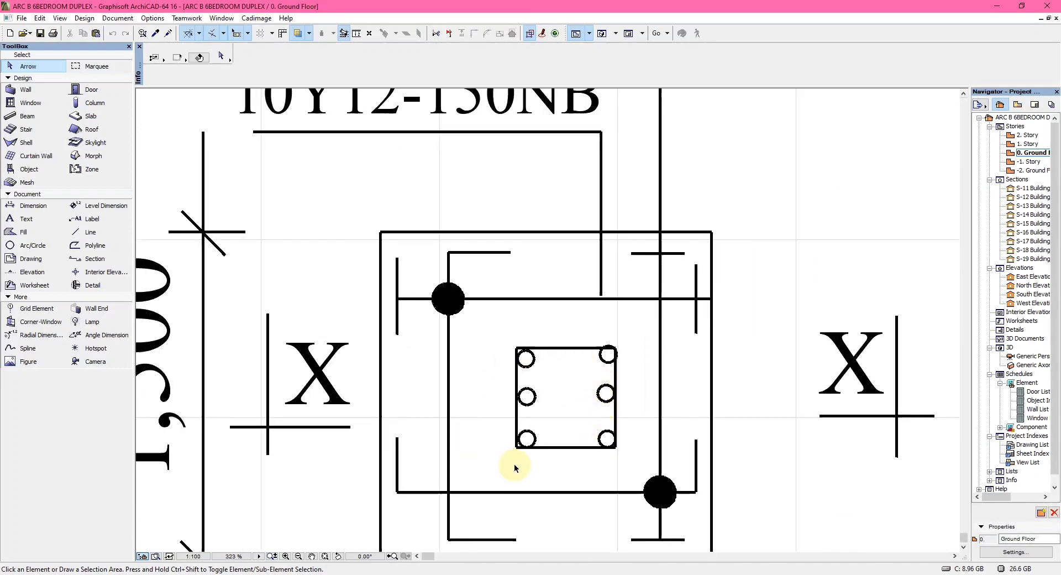
{"action": "scroll", "coordinate": [517, 467], "scroll_direction": "down", "scroll_amount": 6}
{"action": "scroll", "coordinate": [550, 199], "scroll_direction": "up", "scroll_amount": 2}
{"action": "scroll", "coordinate": [562, 220], "scroll_direction": "down", "scroll_amount": 4}
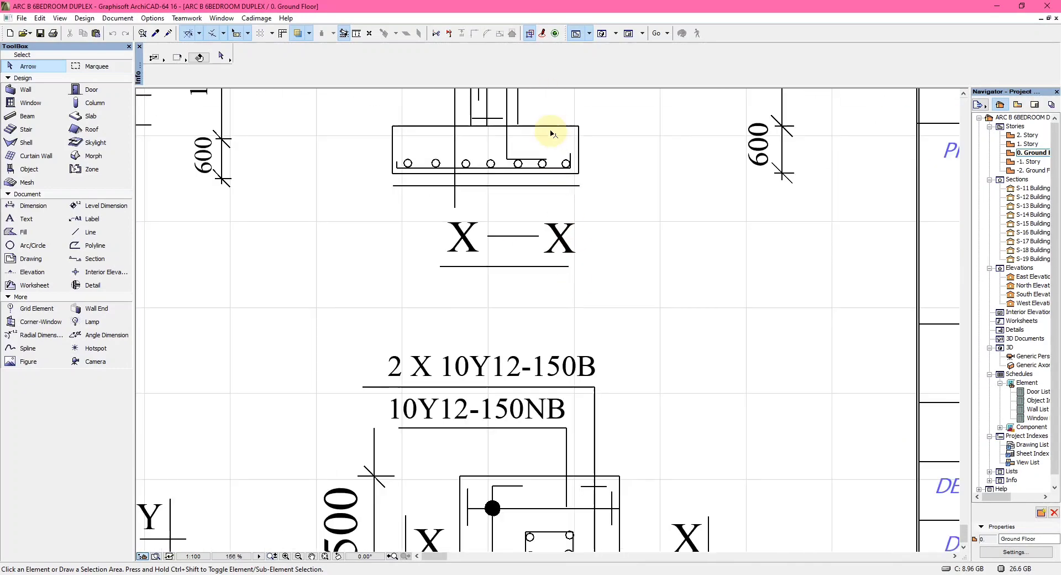
{"action": "scroll", "coordinate": [554, 261], "scroll_direction": "up", "scroll_amount": 5}
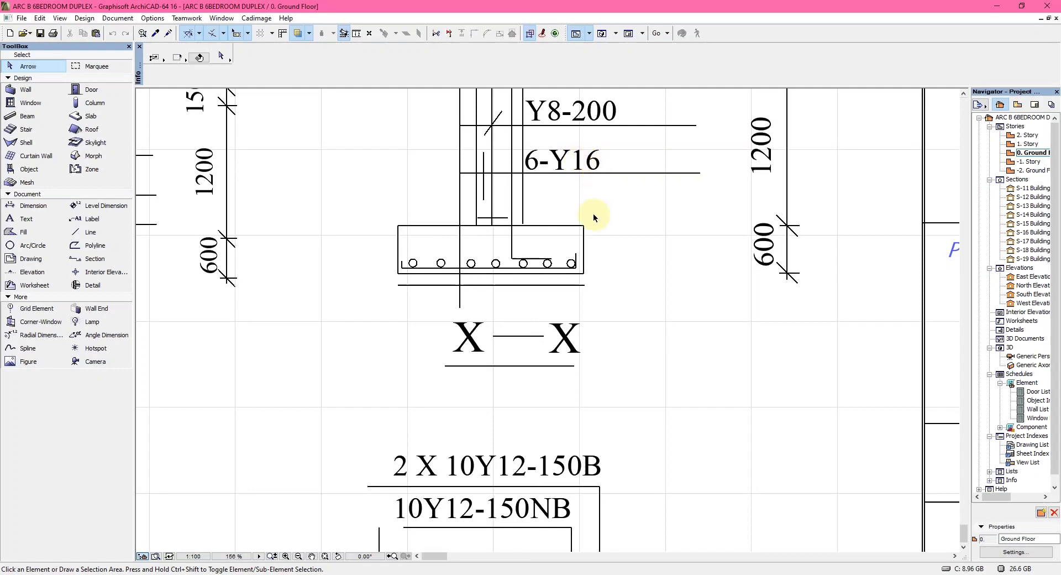
{"action": "scroll", "coordinate": [592, 213], "scroll_direction": "down", "scroll_amount": 4}
{"action": "scroll", "coordinate": [584, 214], "scroll_direction": "up", "scroll_amount": 5}
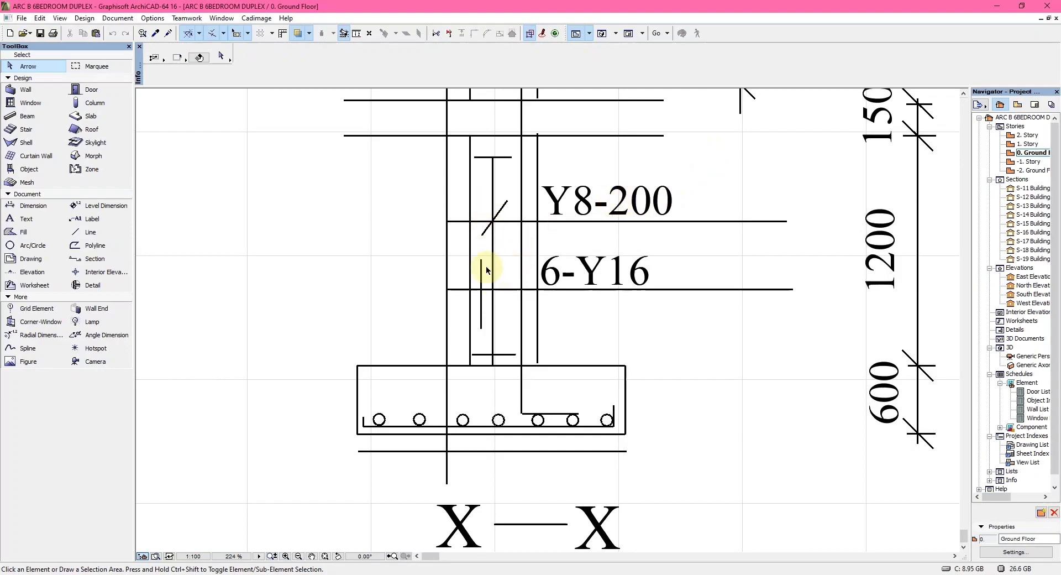
{"action": "scroll", "coordinate": [486, 265], "scroll_direction": "down", "scroll_amount": 10}
{"action": "scroll", "coordinate": [643, 299], "scroll_direction": "down", "scroll_amount": 5}
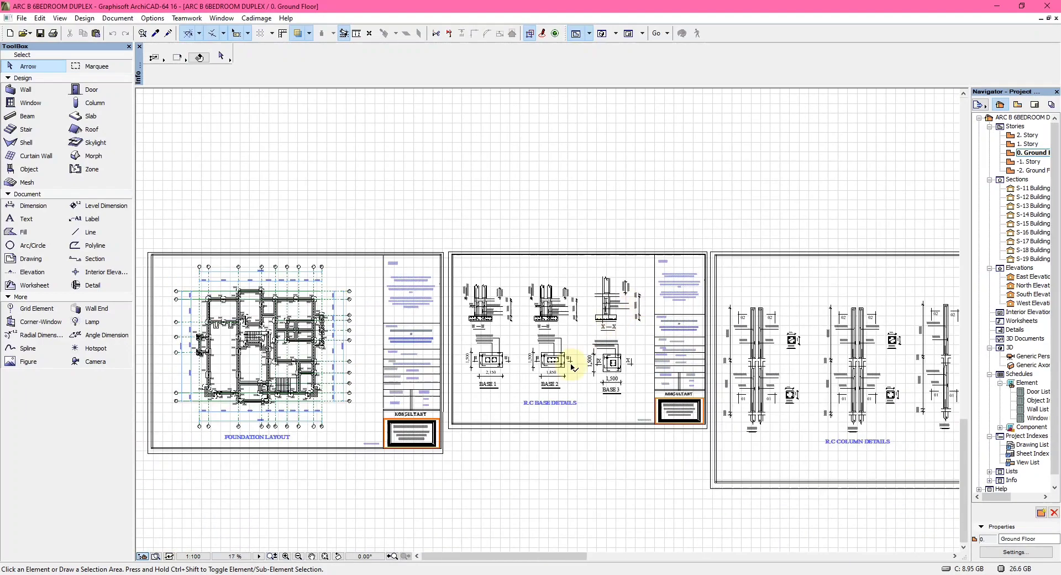
{"action": "scroll", "coordinate": [570, 373], "scroll_direction": "up", "scroll_amount": 5}
{"action": "scroll", "coordinate": [421, 459], "scroll_direction": "down", "scroll_amount": 1}
{"action": "scroll", "coordinate": [421, 459], "scroll_direction": "down", "scroll_amount": 5}
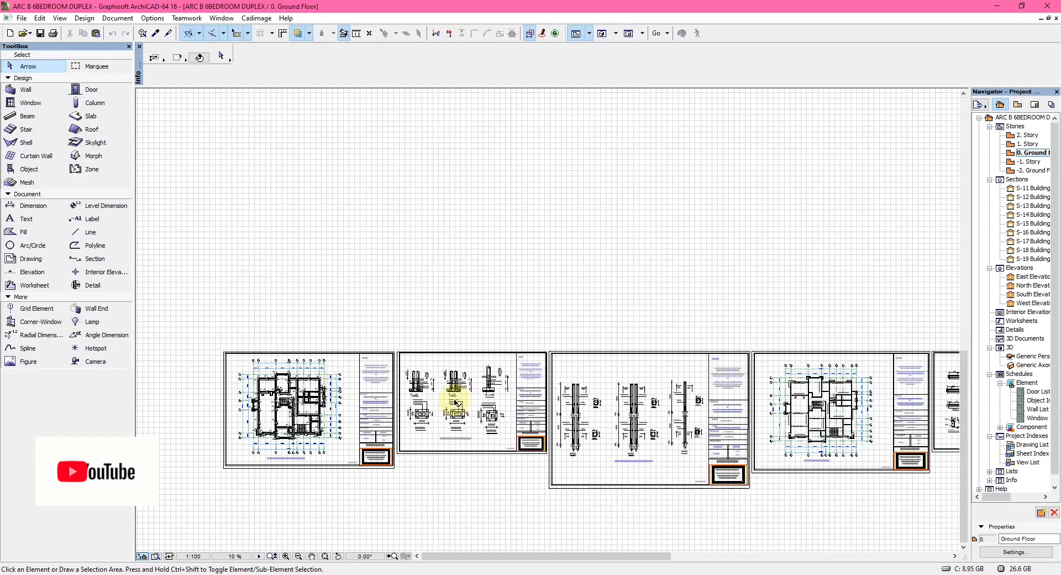
{"action": "scroll", "coordinate": [641, 459], "scroll_direction": "up", "scroll_amount": 5}
{"action": "scroll", "coordinate": [647, 459], "scroll_direction": "down", "scroll_amount": 3}
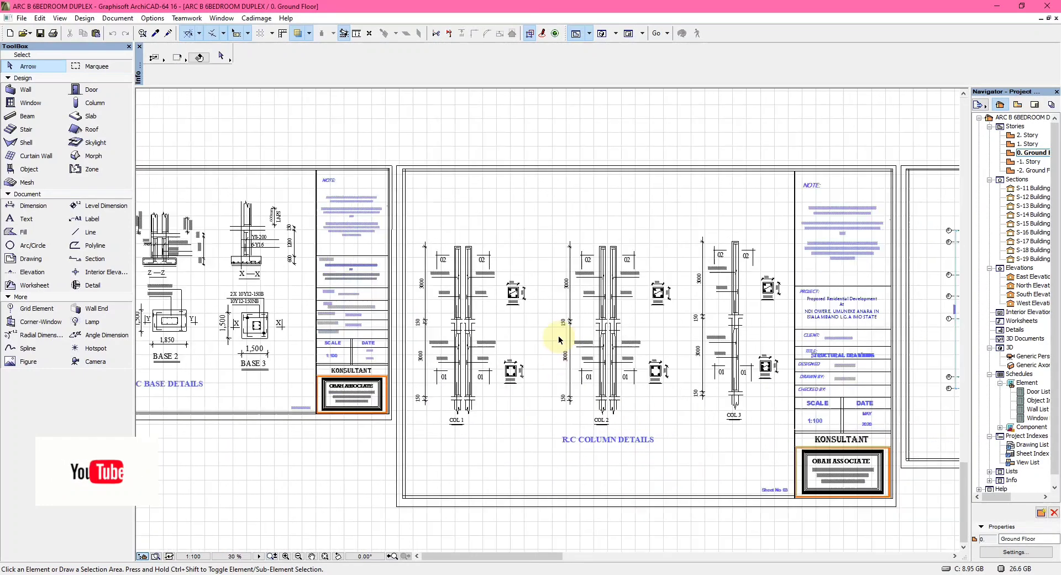
{"action": "scroll", "coordinate": [613, 415], "scroll_direction": "up", "scroll_amount": 5}
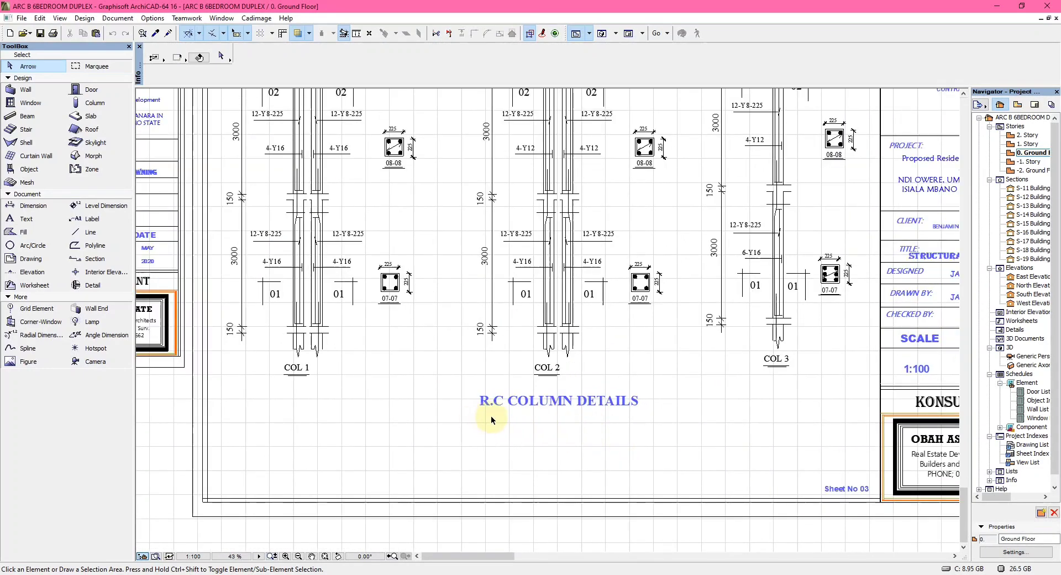
{"action": "scroll", "coordinate": [568, 405], "scroll_direction": "down", "scroll_amount": 1}
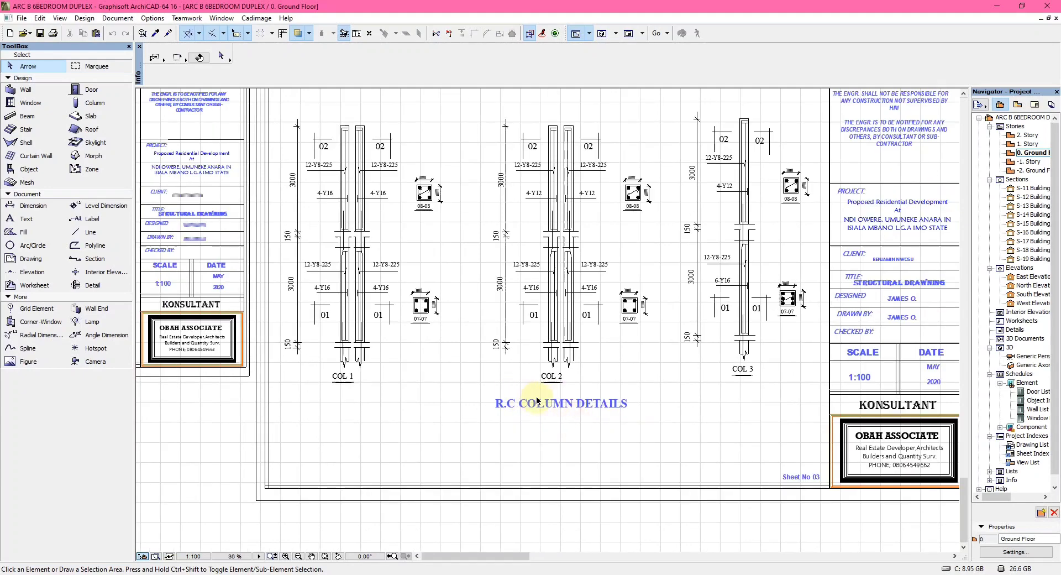
{"action": "scroll", "coordinate": [578, 359], "scroll_direction": "down", "scroll_amount": 3}
{"action": "scroll", "coordinate": [573, 362], "scroll_direction": "up", "scroll_amount": 4}
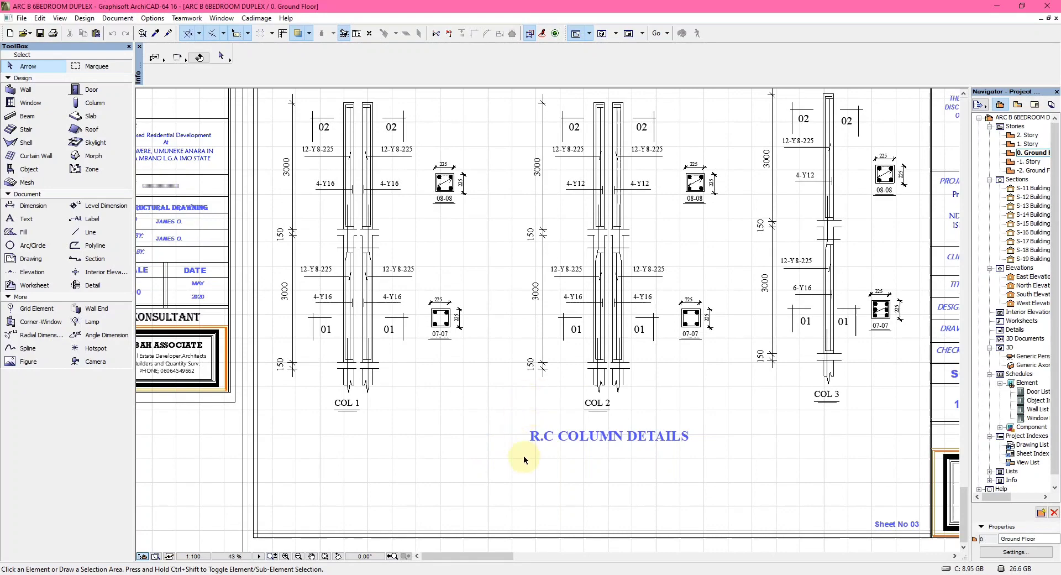
{"action": "scroll", "coordinate": [523, 455], "scroll_direction": "down", "scroll_amount": 2}
{"action": "scroll", "coordinate": [410, 304], "scroll_direction": "up", "scroll_amount": 2}
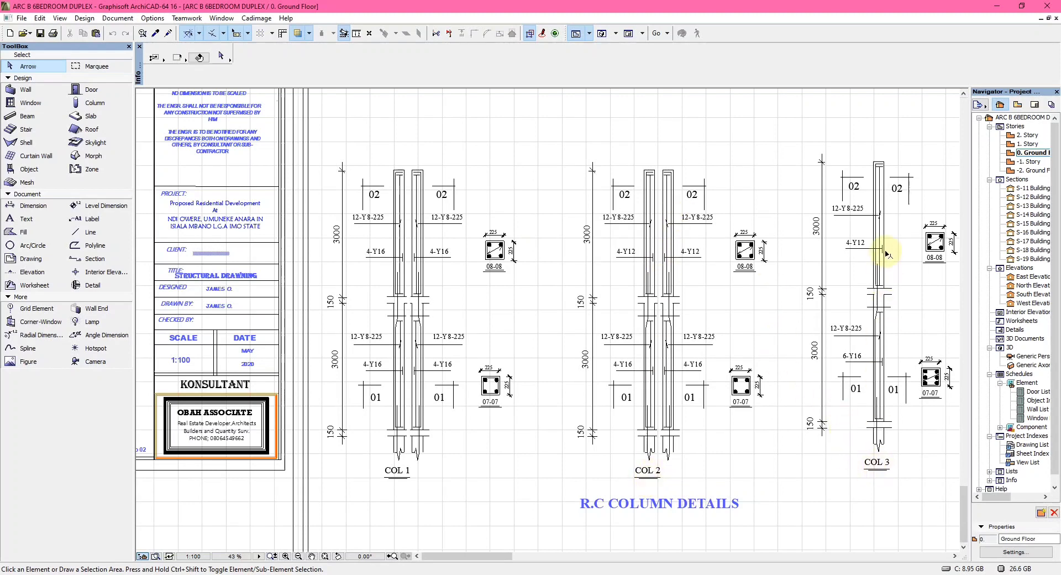
{"action": "scroll", "coordinate": [431, 440], "scroll_direction": "up", "scroll_amount": 3}
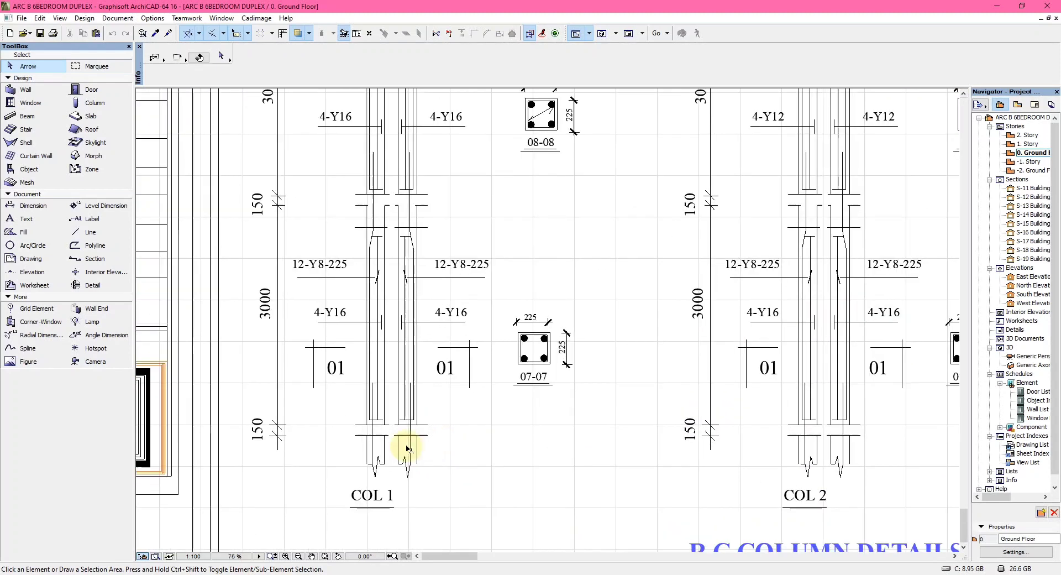
{"action": "scroll", "coordinate": [387, 441], "scroll_direction": "up", "scroll_amount": 2}
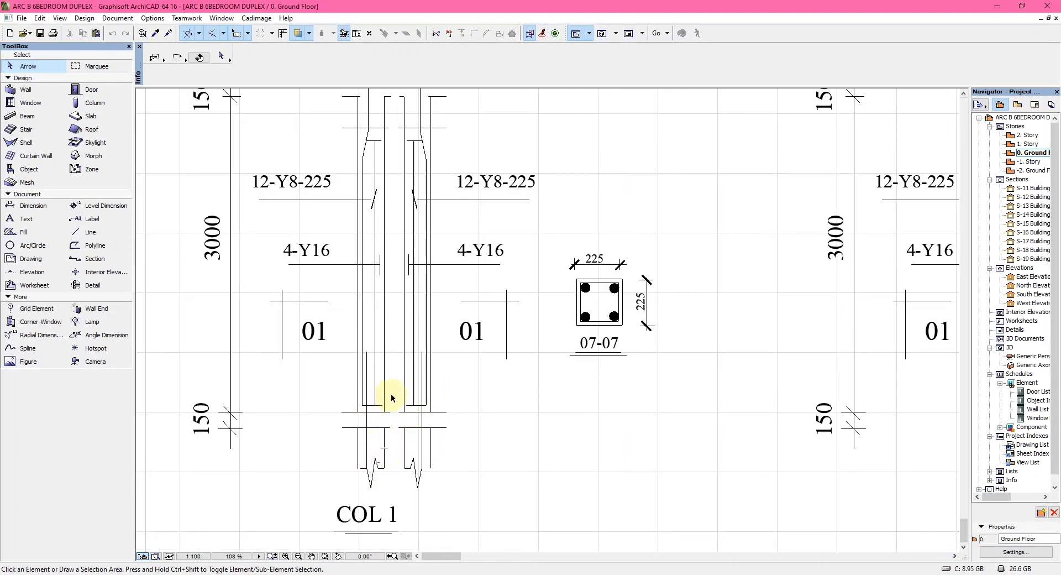
{"action": "scroll", "coordinate": [480, 438], "scroll_direction": "down", "scroll_amount": 1}
{"action": "scroll", "coordinate": [394, 365], "scroll_direction": "up", "scroll_amount": 3}
{"action": "scroll", "coordinate": [395, 365], "scroll_direction": "down", "scroll_amount": 4}
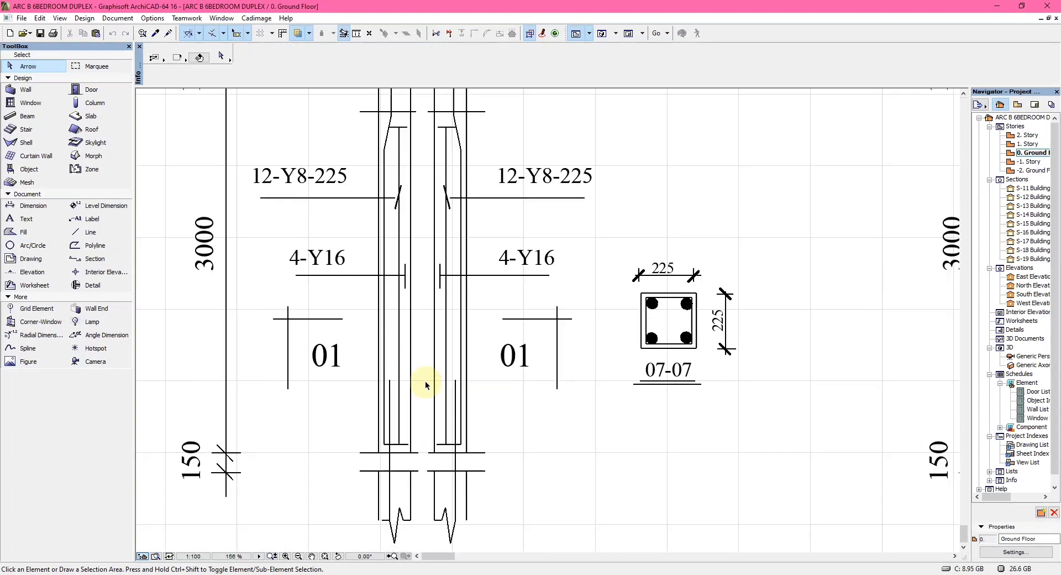
{"action": "scroll", "coordinate": [407, 366], "scroll_direction": "down", "scroll_amount": 2}
{"action": "scroll", "coordinate": [406, 366], "scroll_direction": "up", "scroll_amount": 5}
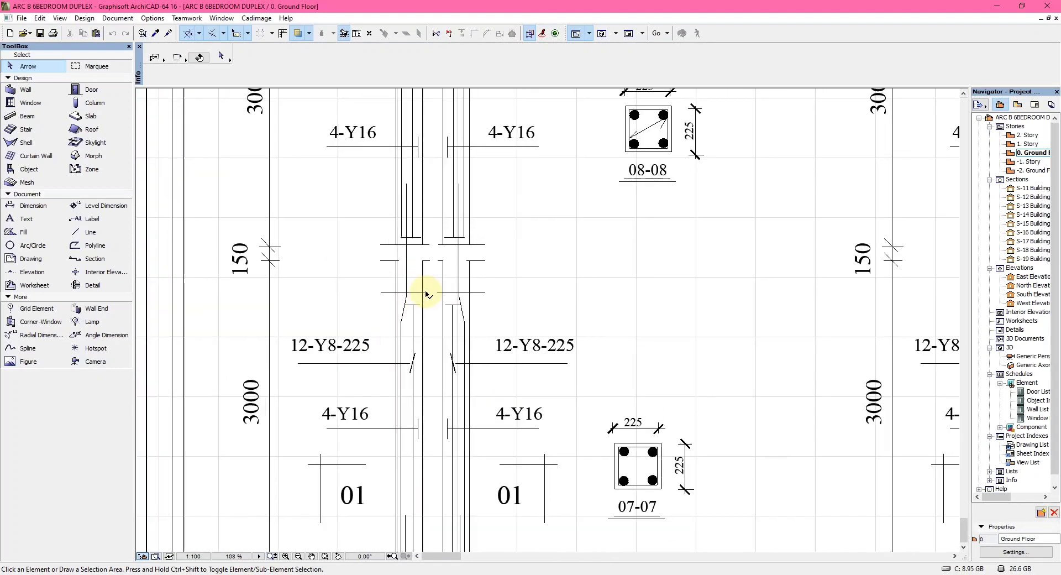
{"action": "scroll", "coordinate": [433, 398], "scroll_direction": "down", "scroll_amount": 4}
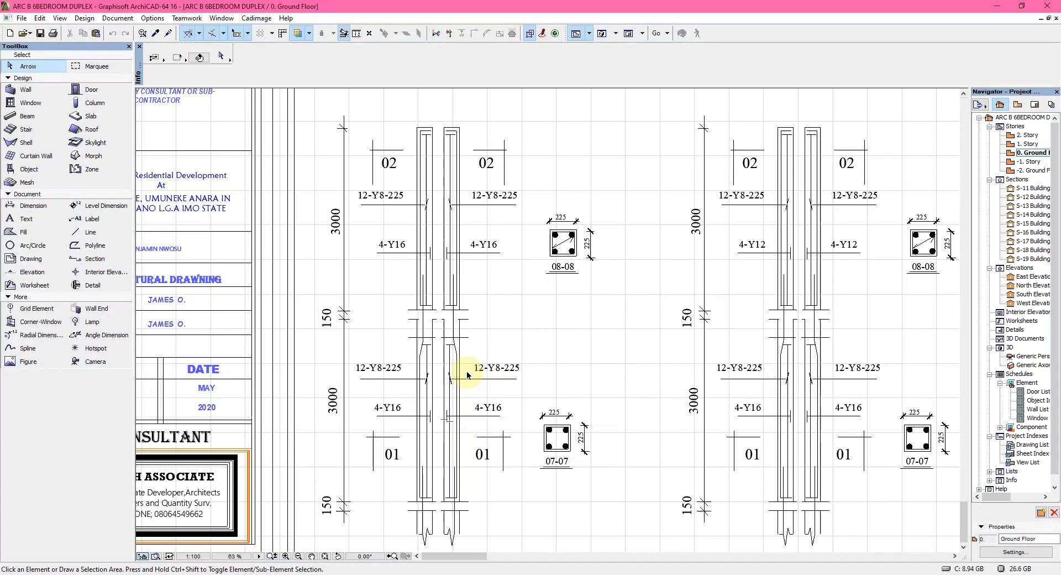
{"action": "scroll", "coordinate": [450, 379], "scroll_direction": "up", "scroll_amount": 3}
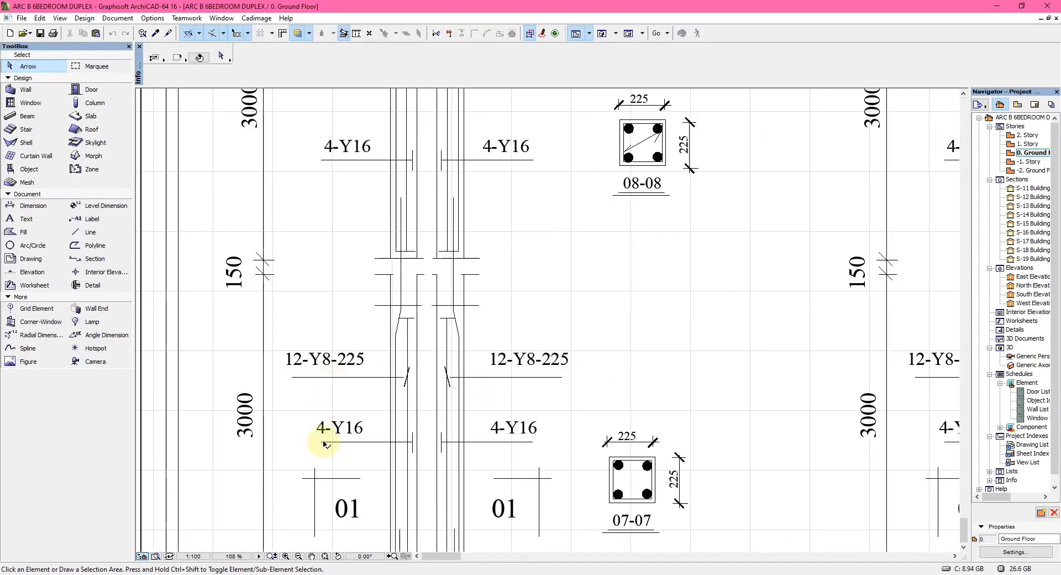
{"action": "scroll", "coordinate": [403, 367], "scroll_direction": "down", "scroll_amount": 3}
{"action": "scroll", "coordinate": [346, 363], "scroll_direction": "up", "scroll_amount": 4}
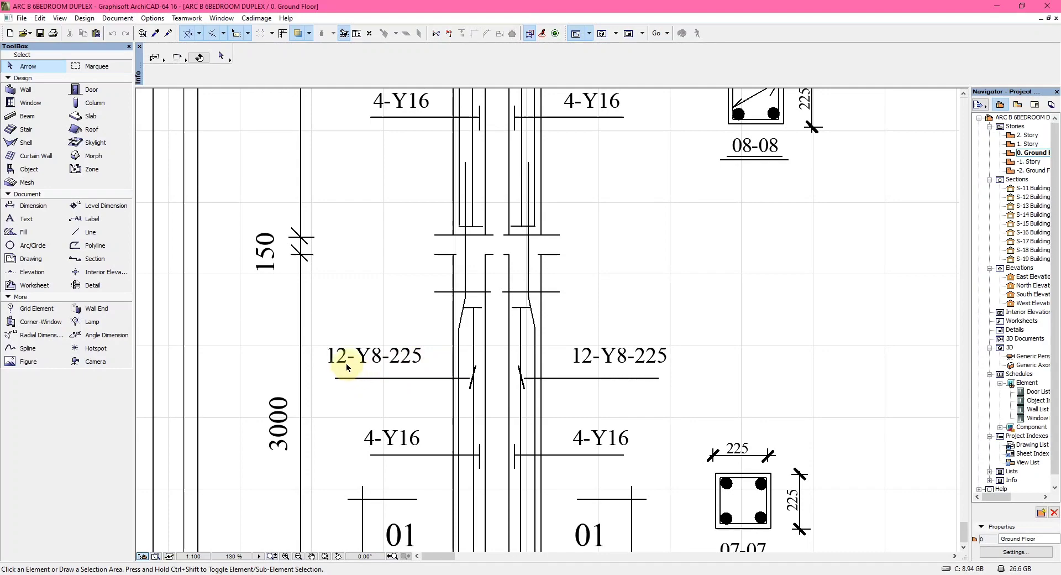
{"action": "scroll", "coordinate": [431, 403], "scroll_direction": "down", "scroll_amount": 3}
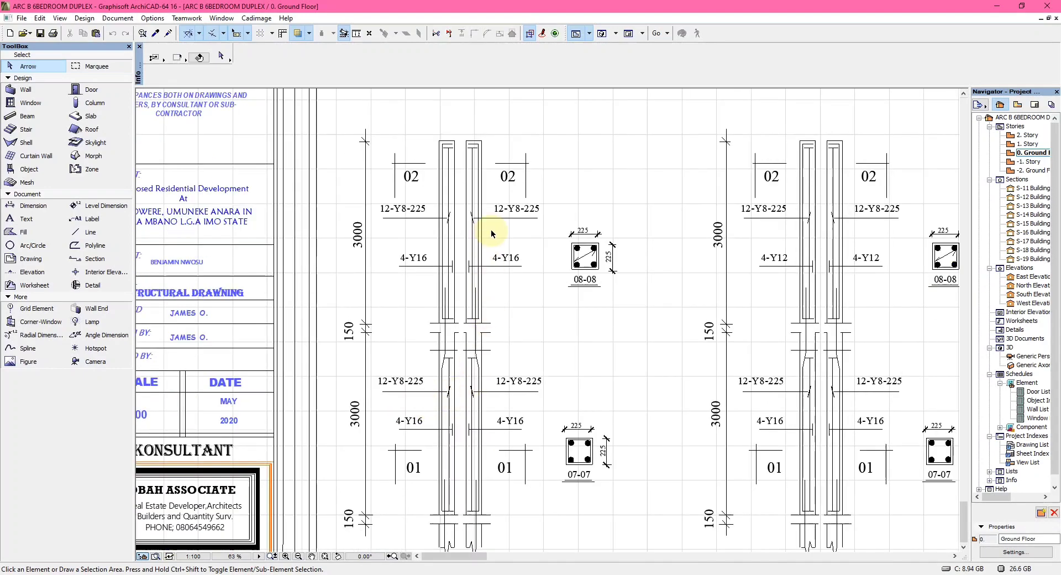
{"action": "scroll", "coordinate": [455, 255], "scroll_direction": "down", "scroll_amount": 3}
{"action": "scroll", "coordinate": [708, 325], "scroll_direction": "up", "scroll_amount": 3}
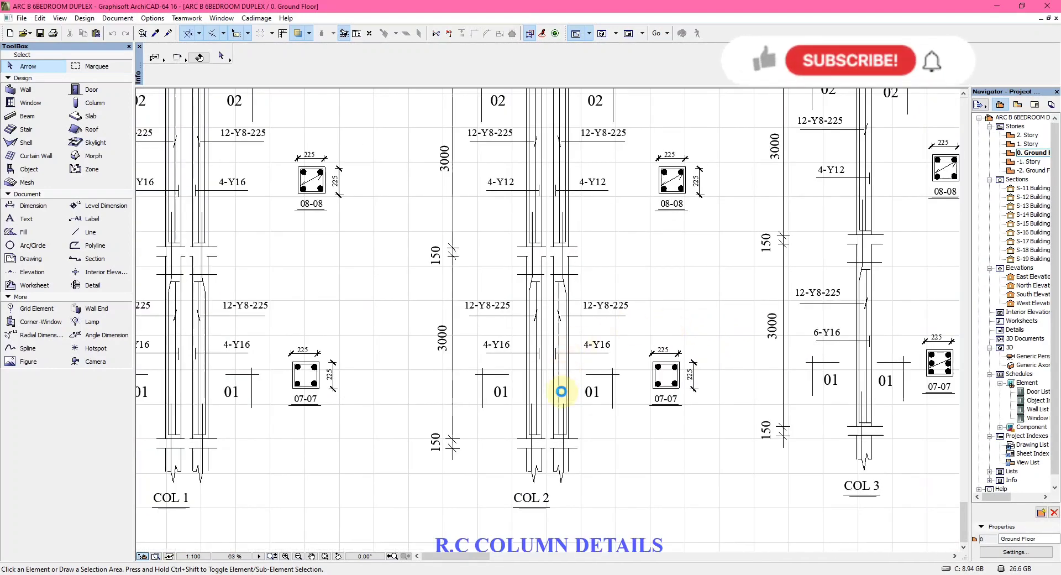
{"action": "scroll", "coordinate": [488, 406], "scroll_direction": "up", "scroll_amount": 2}
{"action": "scroll", "coordinate": [488, 407], "scroll_direction": "down", "scroll_amount": 3}
{"action": "scroll", "coordinate": [737, 467], "scroll_direction": "up", "scroll_amount": 3}
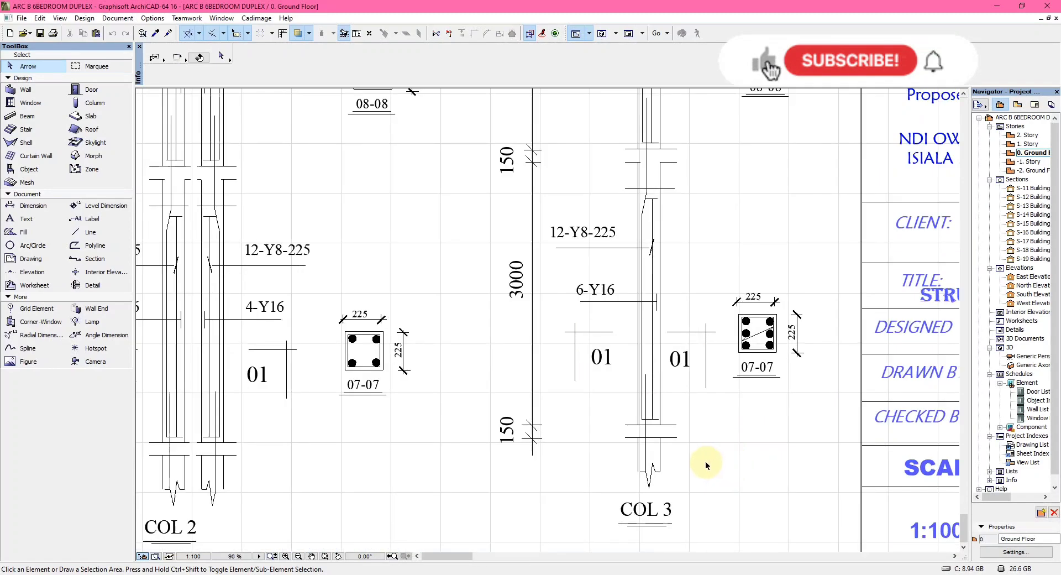
{"action": "scroll", "coordinate": [653, 517], "scroll_direction": "down", "scroll_amount": 3}
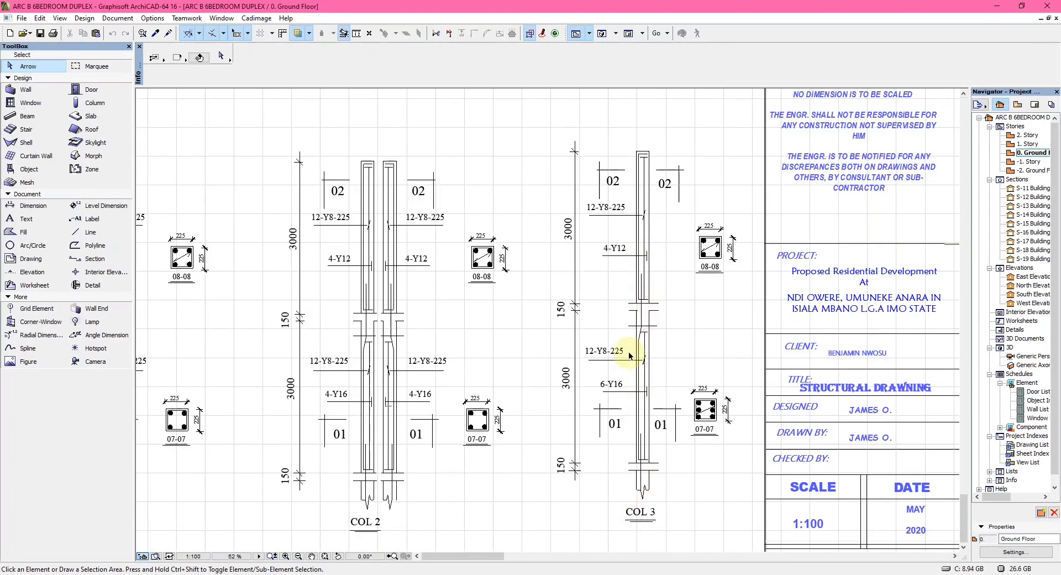
{"action": "scroll", "coordinate": [576, 424], "scroll_direction": "up", "scroll_amount": 3}
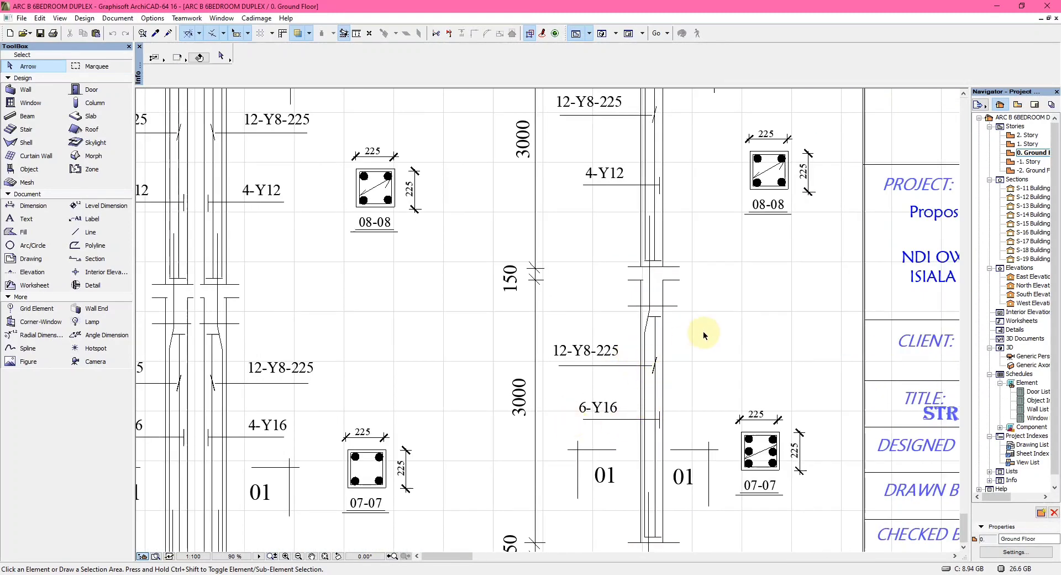
{"action": "scroll", "coordinate": [704, 333], "scroll_direction": "down", "scroll_amount": 3}
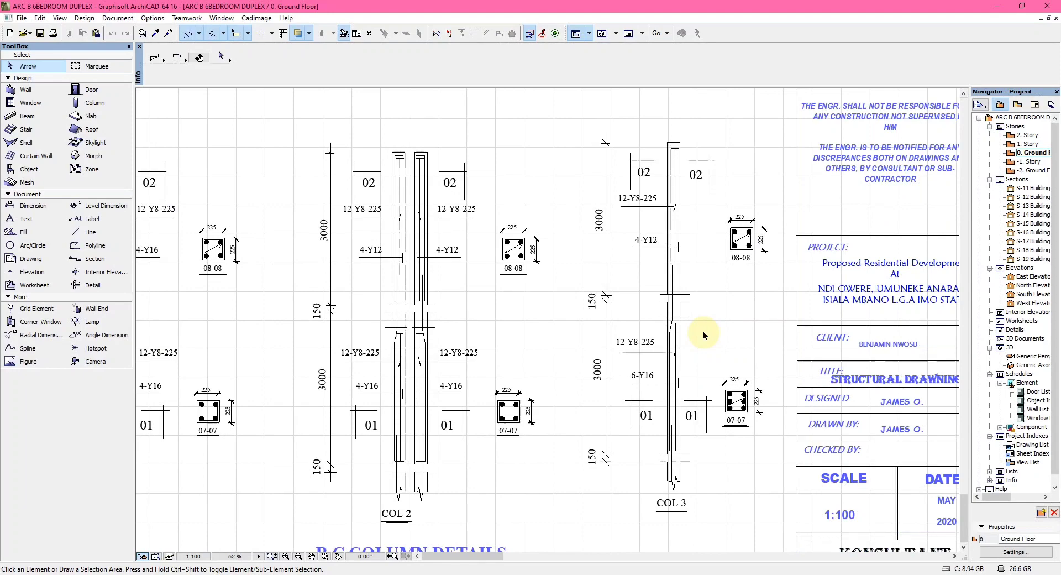
{"action": "scroll", "coordinate": [671, 350], "scroll_direction": "down", "scroll_amount": 3}
{"action": "scroll", "coordinate": [614, 431], "scroll_direction": "up", "scroll_amount": 2}
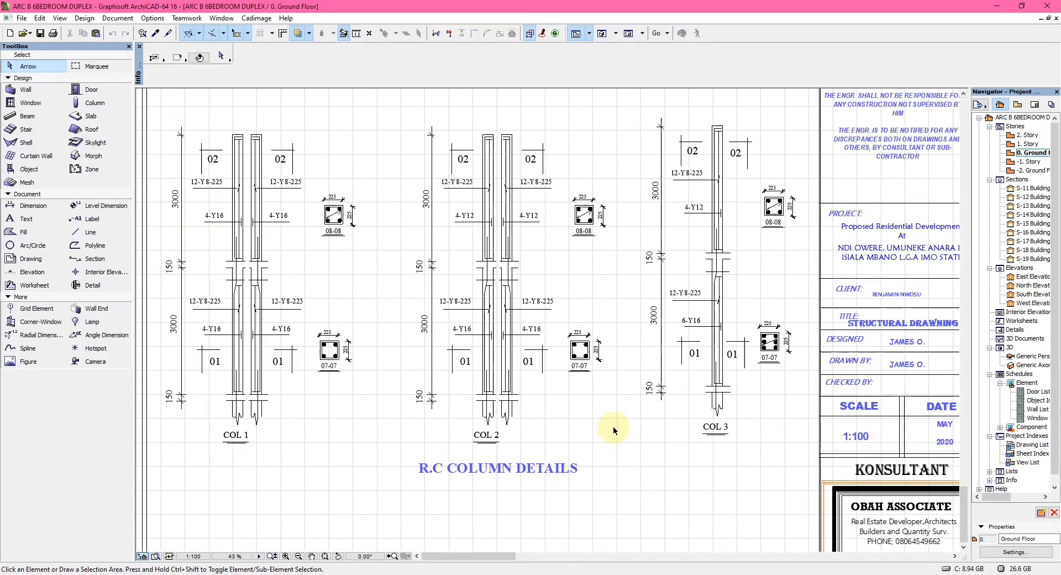
{"action": "scroll", "coordinate": [205, 332], "scroll_direction": "up", "scroll_amount": 6}
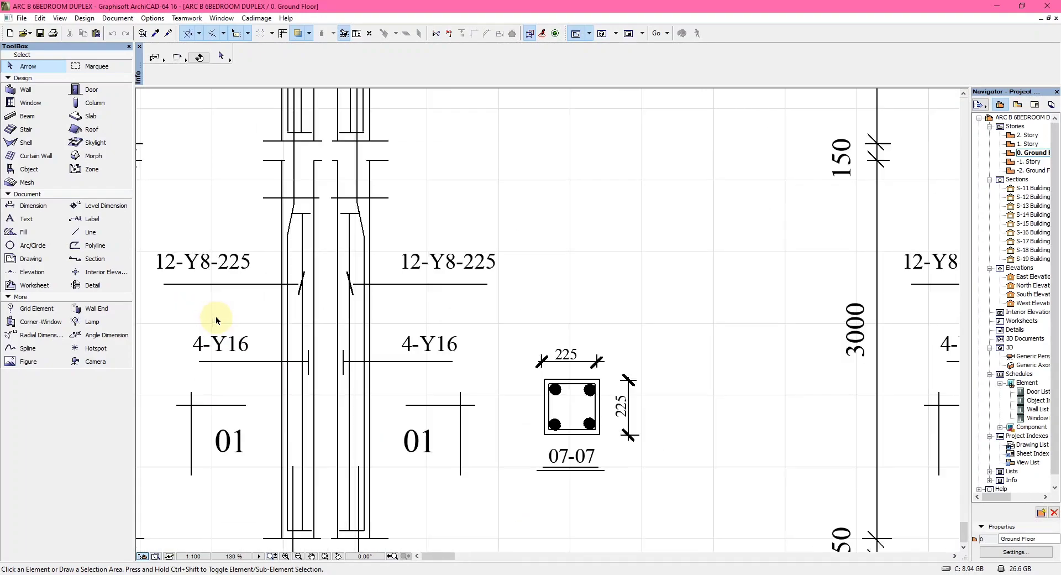
{"action": "scroll", "coordinate": [246, 375], "scroll_direction": "down", "scroll_amount": 5}
{"action": "scroll", "coordinate": [579, 379], "scroll_direction": "down", "scroll_amount": 3}
{"action": "scroll", "coordinate": [612, 398], "scroll_direction": "up", "scroll_amount": 3}
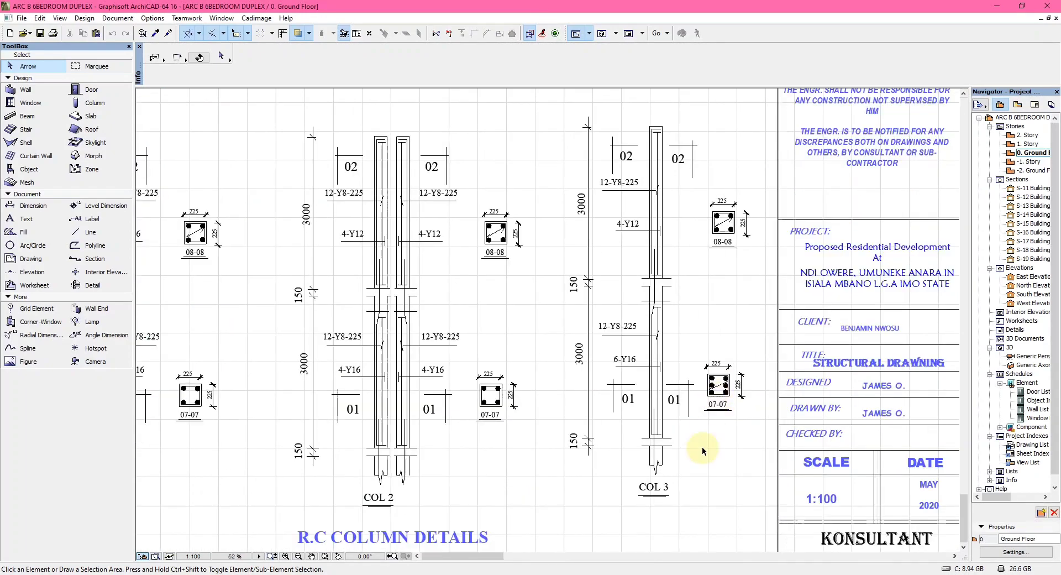
{"action": "scroll", "coordinate": [672, 337], "scroll_direction": "up", "scroll_amount": 1}
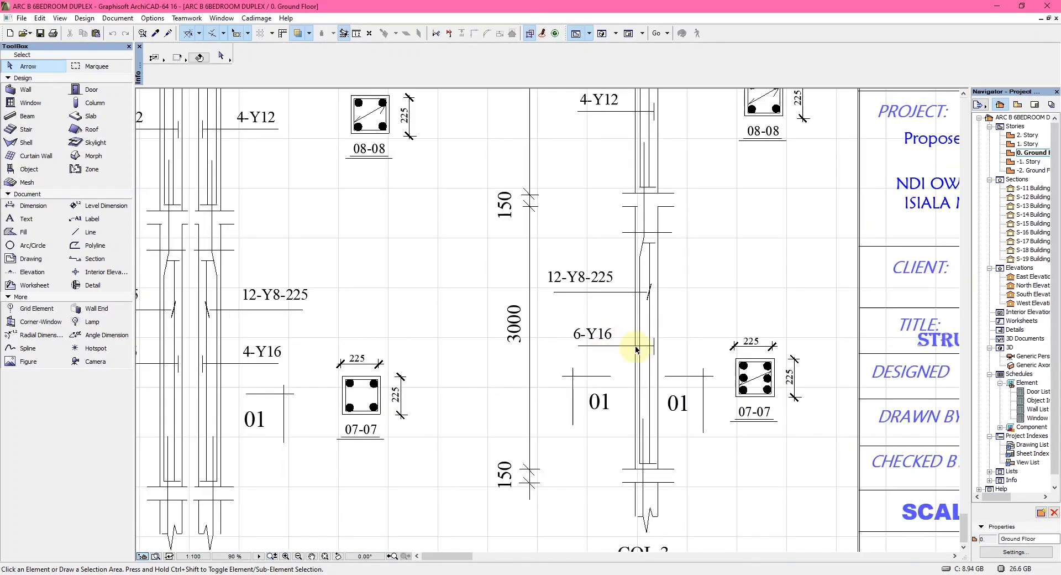
{"action": "scroll", "coordinate": [638, 353], "scroll_direction": "down", "scroll_amount": 3}
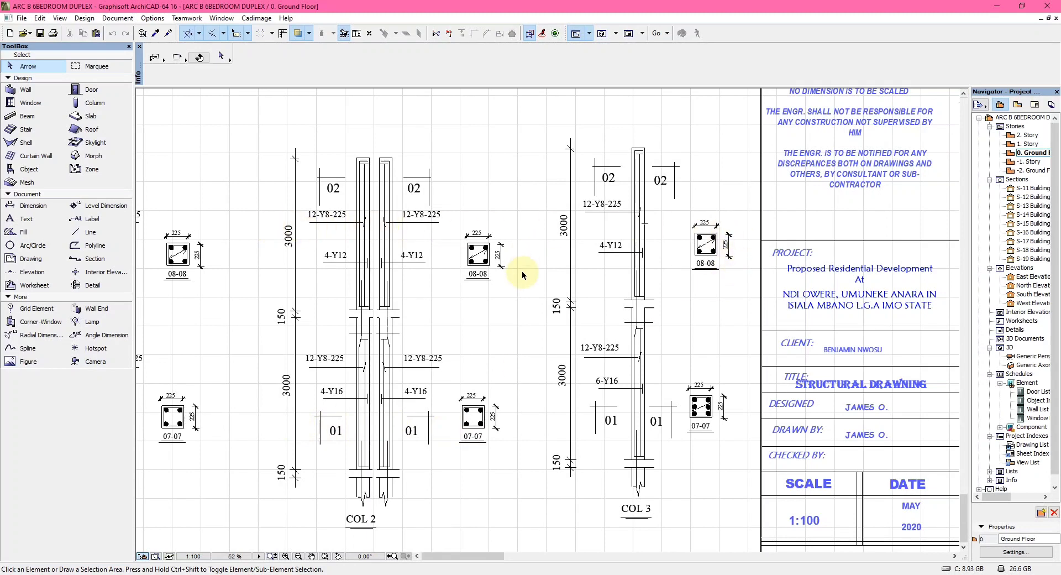
{"action": "scroll", "coordinate": [675, 206], "scroll_direction": "up", "scroll_amount": 2}
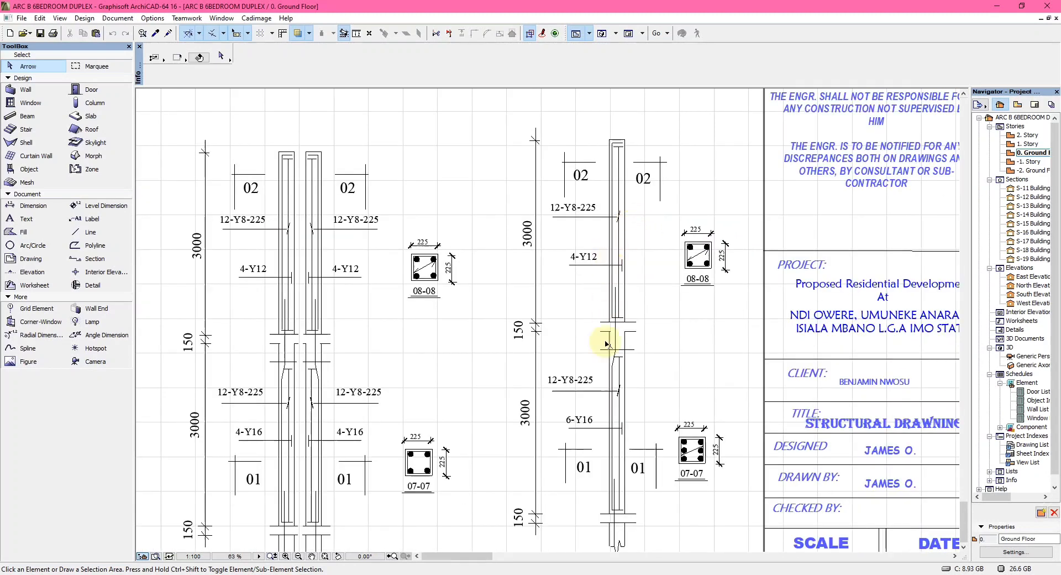
{"action": "scroll", "coordinate": [595, 259], "scroll_direction": "up", "scroll_amount": 1}
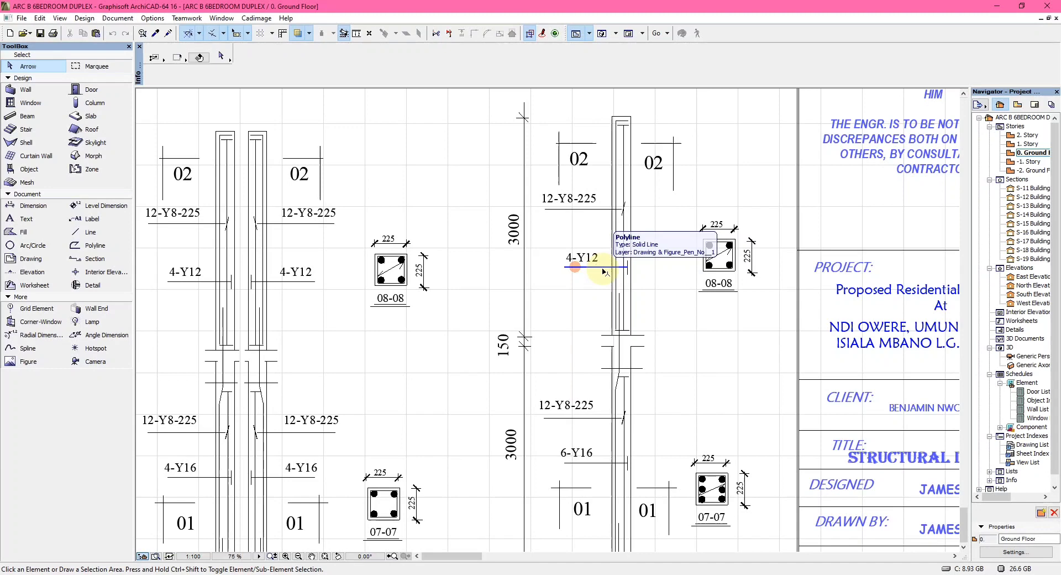
{"action": "scroll", "coordinate": [628, 244], "scroll_direction": "down", "scroll_amount": 2}
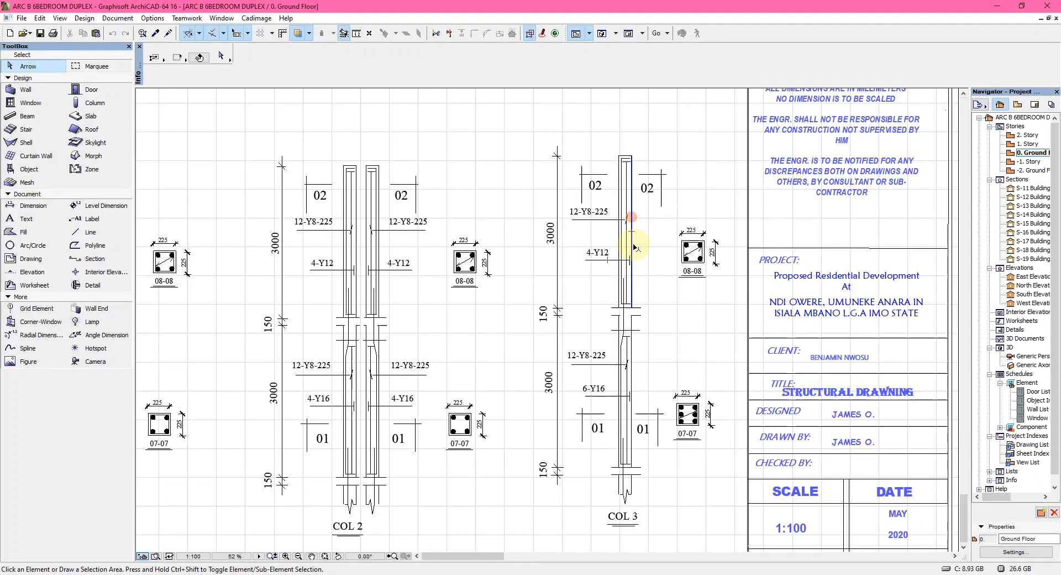
{"action": "scroll", "coordinate": [609, 230], "scroll_direction": "down", "scroll_amount": 1}
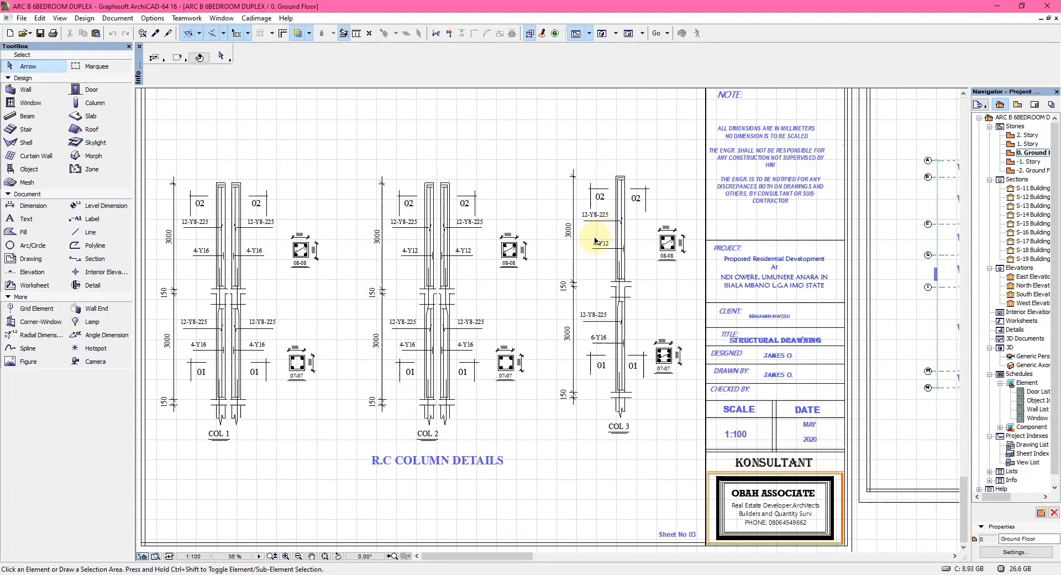
Zoom into the Beam Layout's beam labels 1–21 (225x450, 225x600), then back out beside R.C Beam Details
{"action": "scroll", "coordinate": [603, 231], "scroll_direction": "down", "scroll_amount": 3}
{"action": "scroll", "coordinate": [671, 287], "scroll_direction": "up", "scroll_amount": 4}
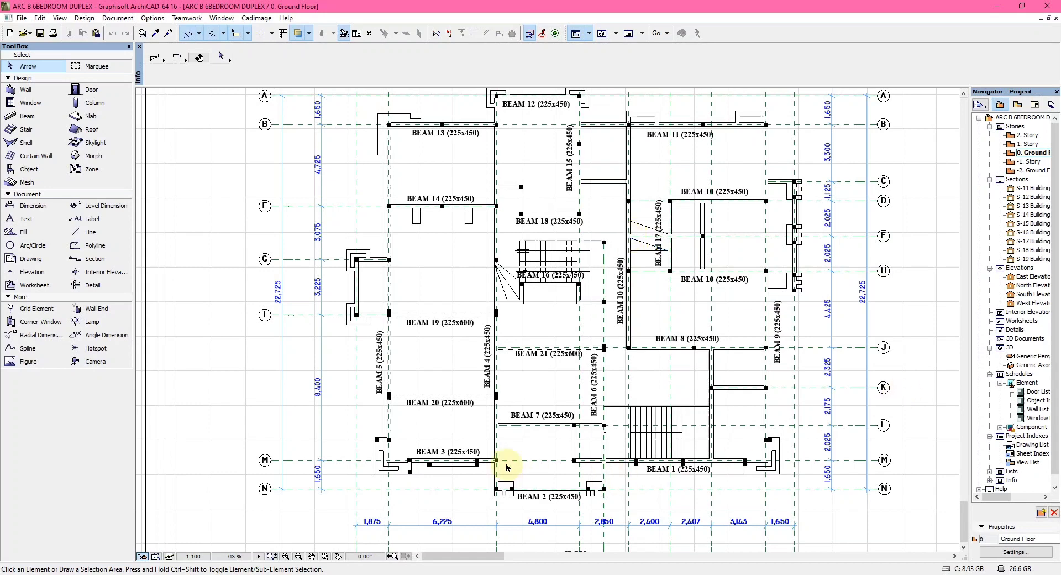
{"action": "scroll", "coordinate": [405, 420], "scroll_direction": "up", "scroll_amount": 1}
{"action": "scroll", "coordinate": [569, 528], "scroll_direction": "up", "scroll_amount": 3}
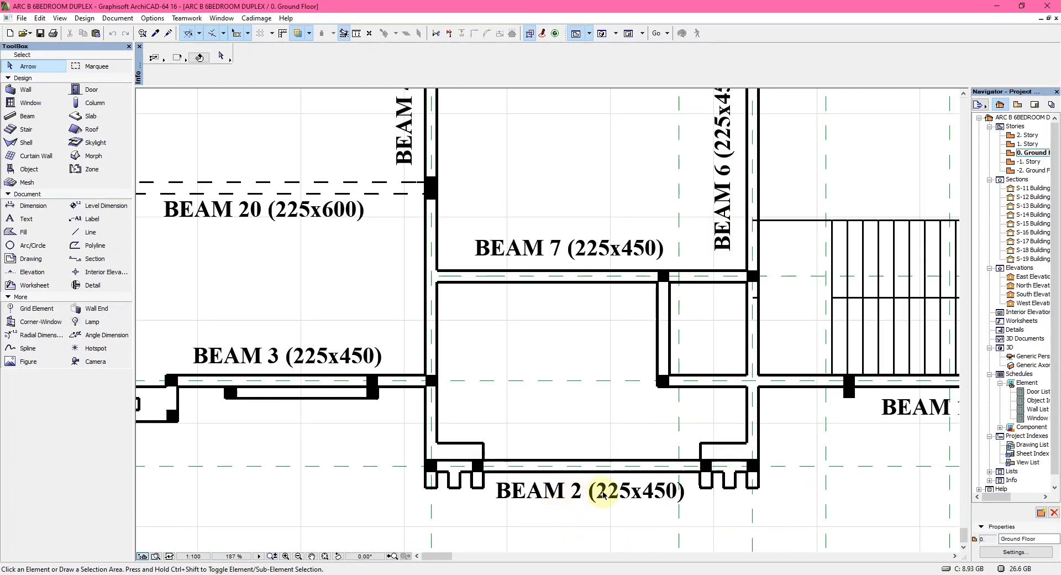
{"action": "scroll", "coordinate": [491, 416], "scroll_direction": "down", "scroll_amount": 5}
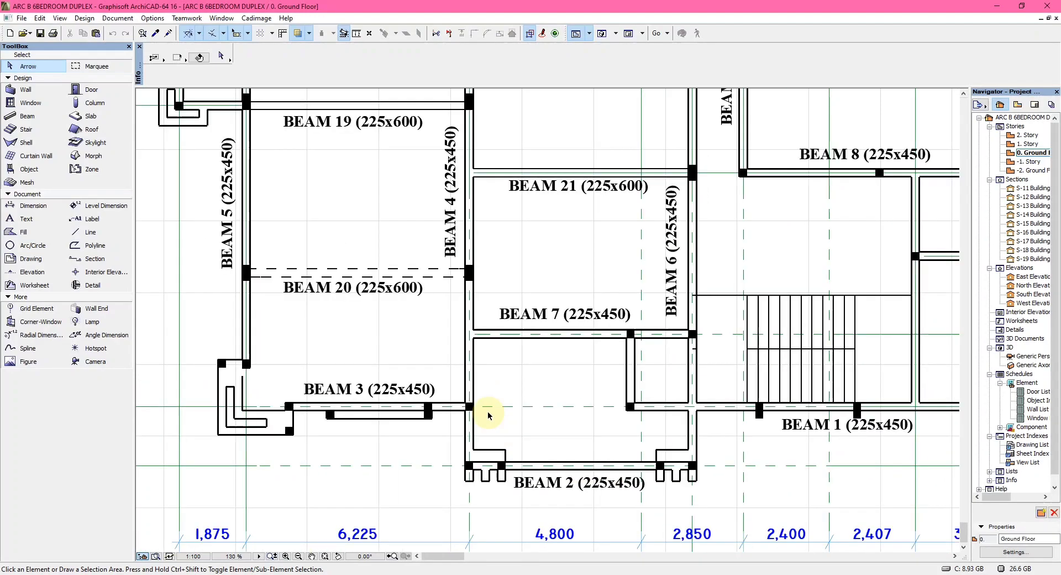
{"action": "scroll", "coordinate": [628, 201], "scroll_direction": "up", "scroll_amount": 3}
{"action": "scroll", "coordinate": [668, 229], "scroll_direction": "down", "scroll_amount": 2}
{"action": "scroll", "coordinate": [684, 166], "scroll_direction": "up", "scroll_amount": 2}
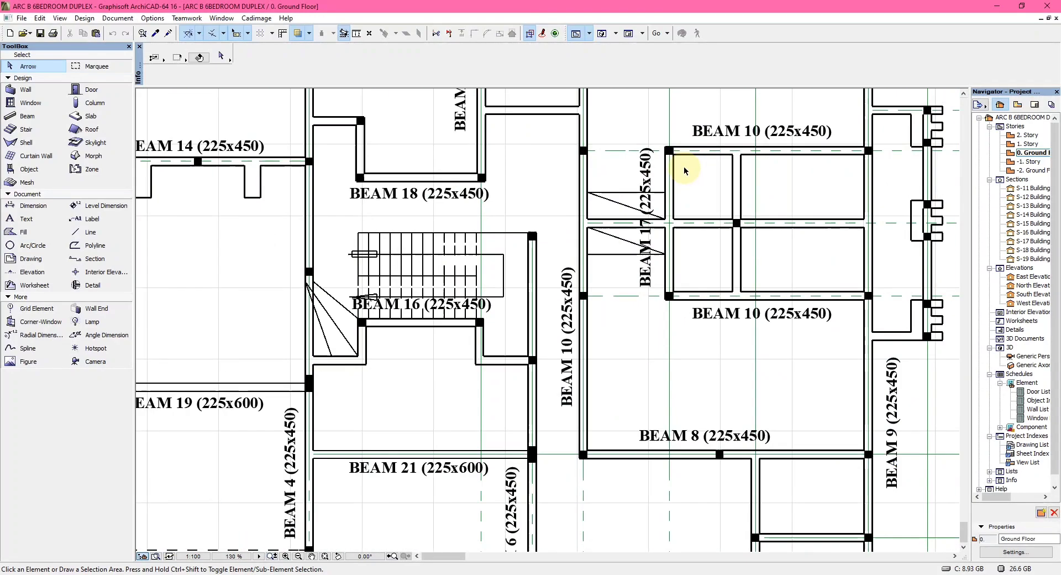
{"action": "scroll", "coordinate": [663, 279], "scroll_direction": "down", "scroll_amount": 5}
{"action": "scroll", "coordinate": [611, 275], "scroll_direction": "down", "scroll_amount": 1}
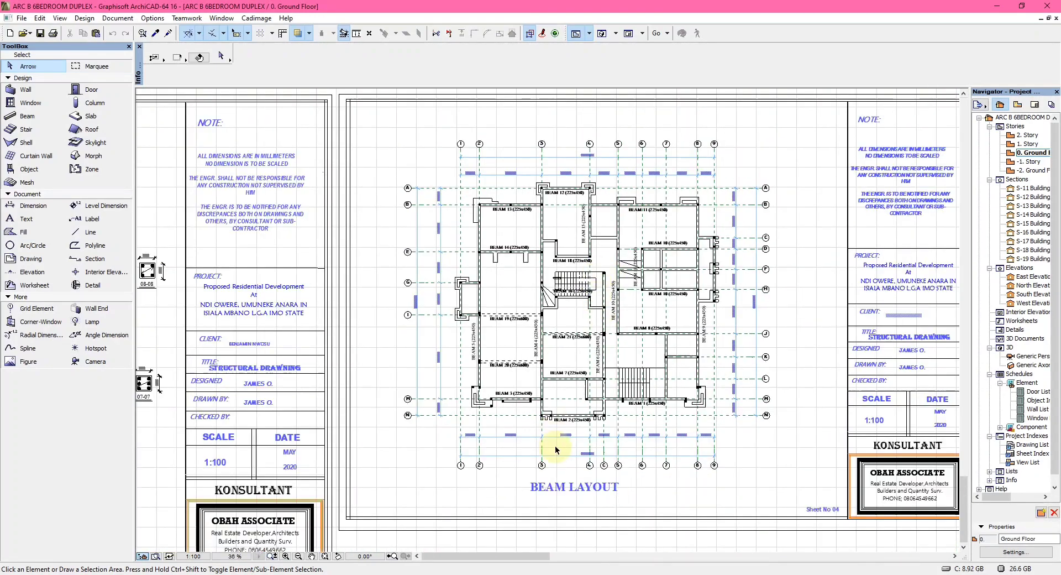
{"action": "scroll", "coordinate": [835, 508], "scroll_direction": "up", "scroll_amount": 3}
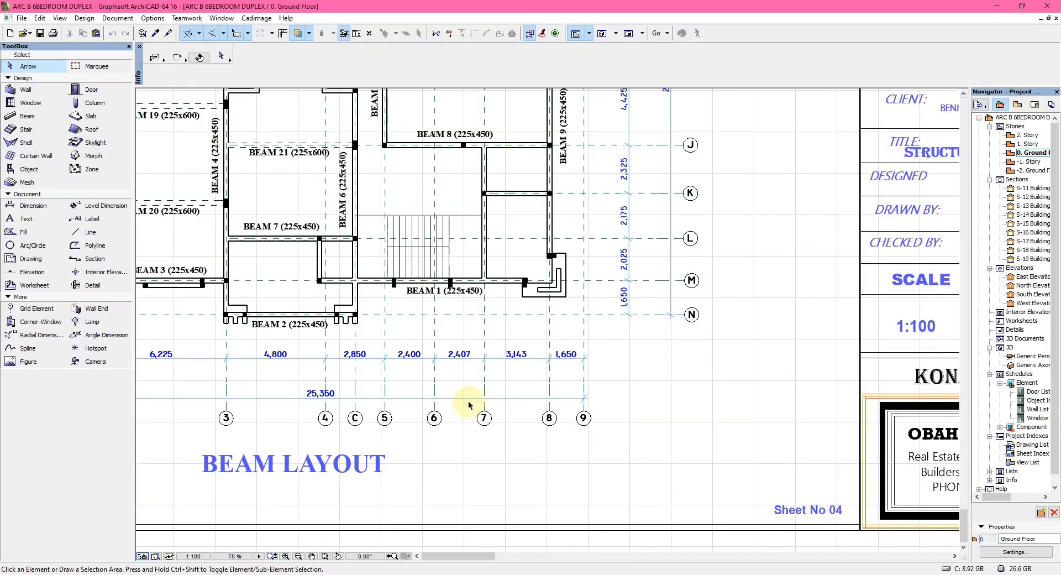
{"action": "scroll", "coordinate": [427, 409], "scroll_direction": "down", "scroll_amount": 3}
{"action": "scroll", "coordinate": [474, 350], "scroll_direction": "down", "scroll_amount": 3}
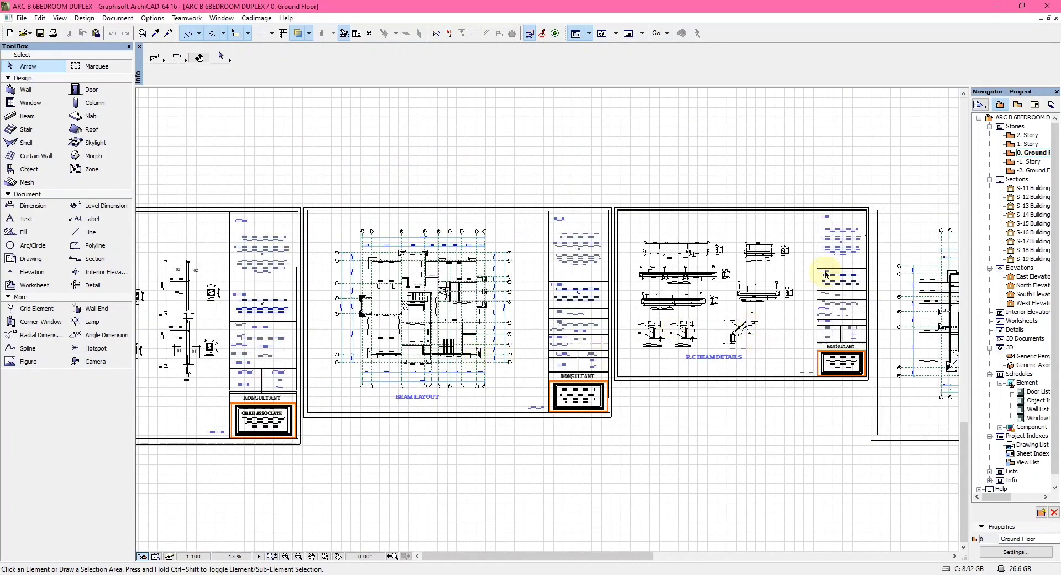
{"action": "scroll", "coordinate": [825, 270], "scroll_direction": "up", "scroll_amount": 2}
{"action": "scroll", "coordinate": [812, 430], "scroll_direction": "up", "scroll_amount": 1}
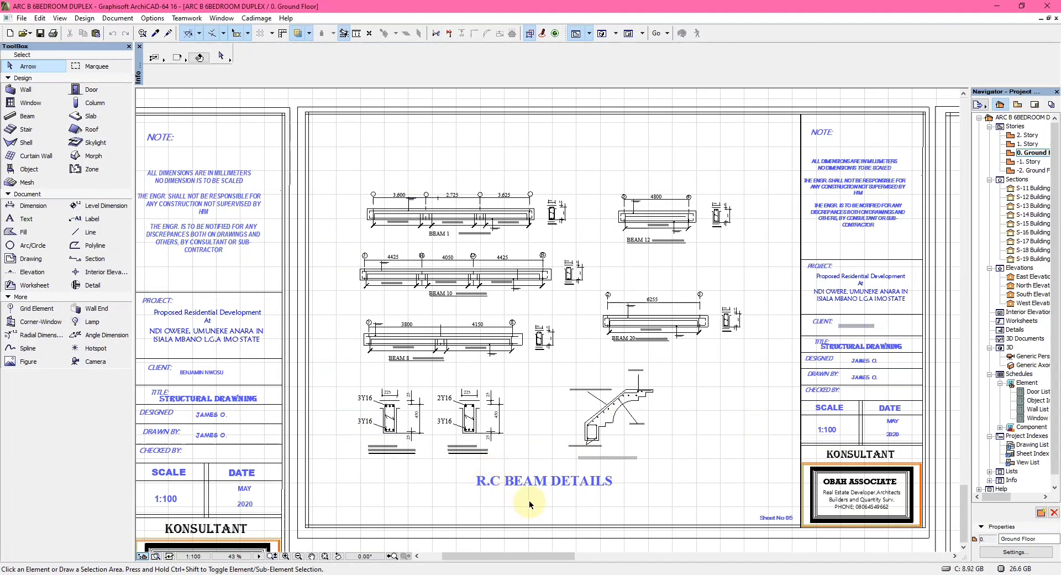
{"action": "scroll", "coordinate": [528, 223], "scroll_direction": "up", "scroll_amount": 2}
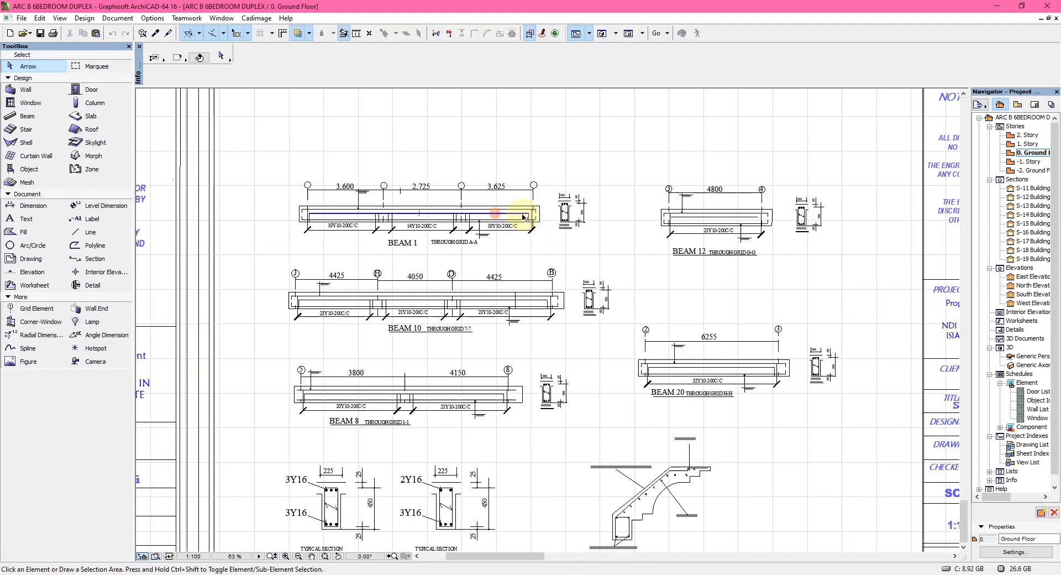
{"action": "scroll", "coordinate": [387, 197], "scroll_direction": "up", "scroll_amount": 3}
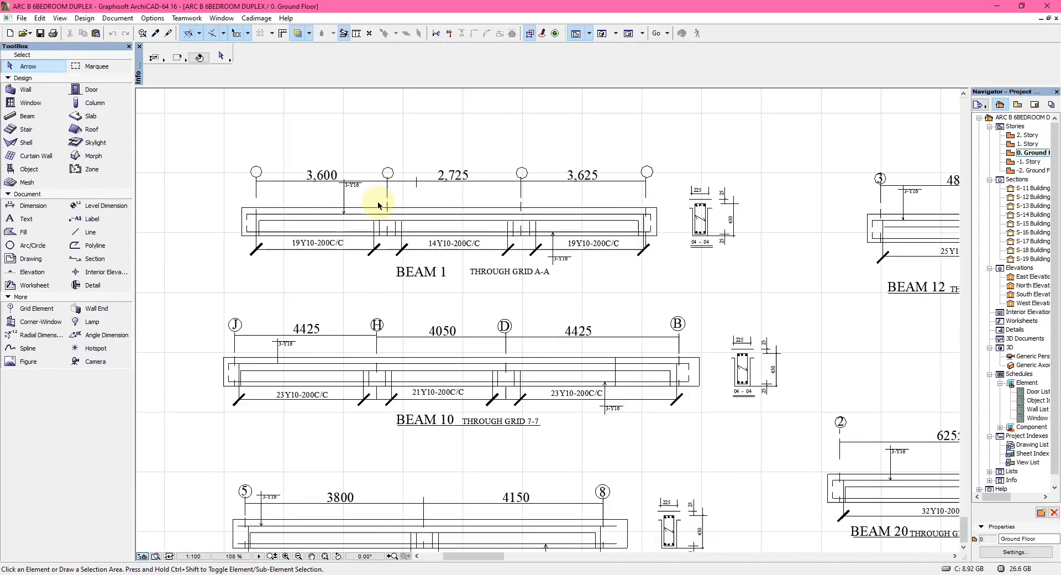
{"action": "scroll", "coordinate": [316, 252], "scroll_direction": "up", "scroll_amount": 2}
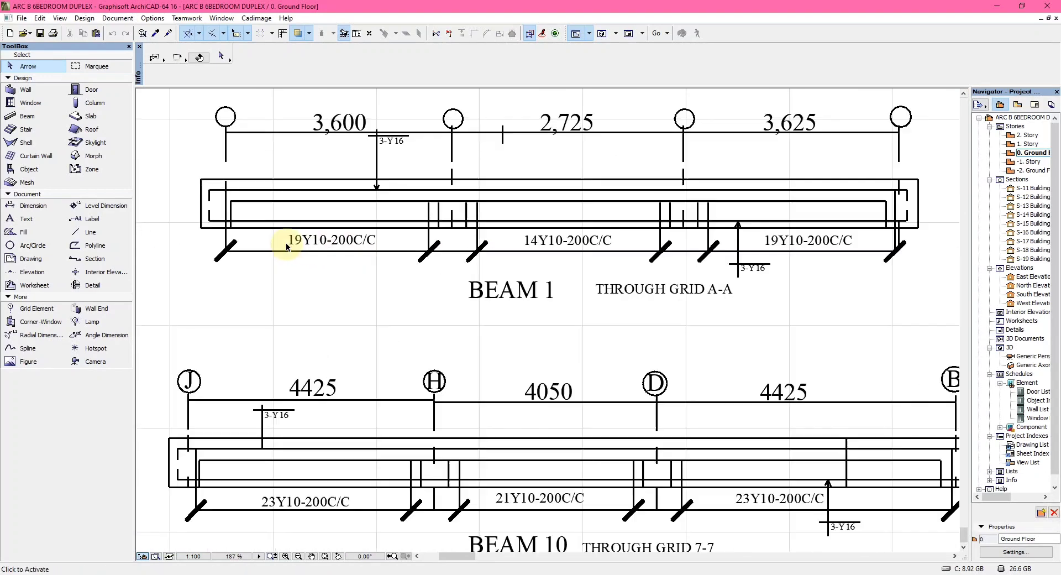
{"action": "scroll", "coordinate": [287, 242], "scroll_direction": "up", "scroll_amount": 1}
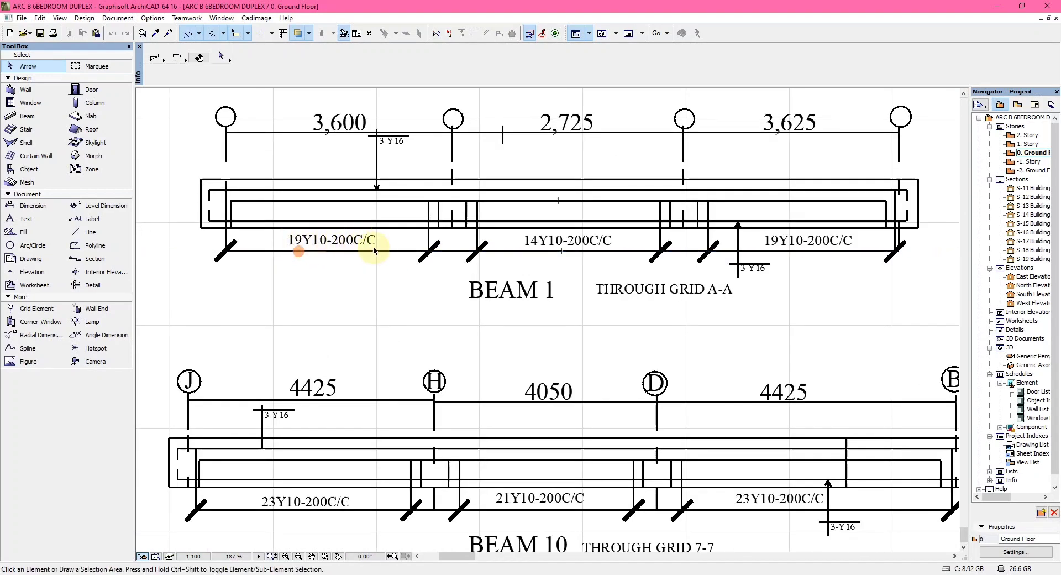
{"action": "scroll", "coordinate": [365, 168], "scroll_direction": "down", "scroll_amount": 4}
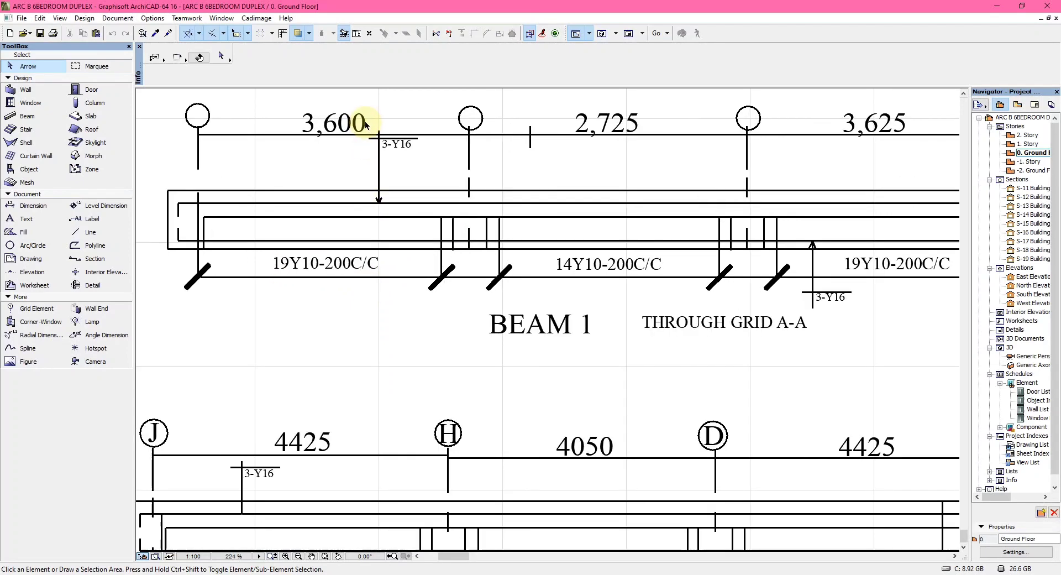
{"action": "scroll", "coordinate": [692, 237], "scroll_direction": "up", "scroll_amount": 7}
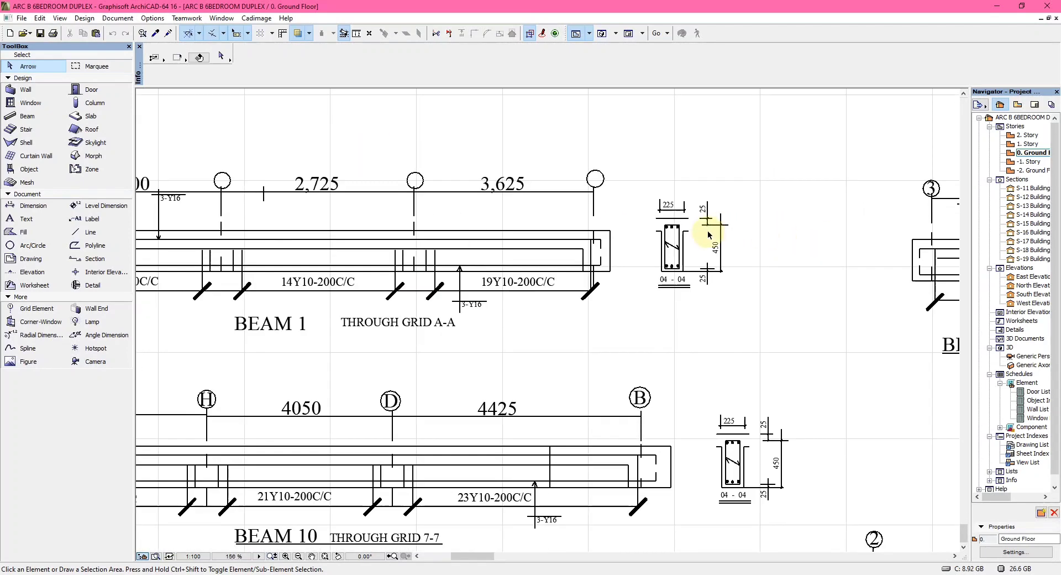
{"action": "scroll", "coordinate": [565, 241], "scroll_direction": "down", "scroll_amount": 3}
{"action": "scroll", "coordinate": [565, 245], "scroll_direction": "down", "scroll_amount": 12}
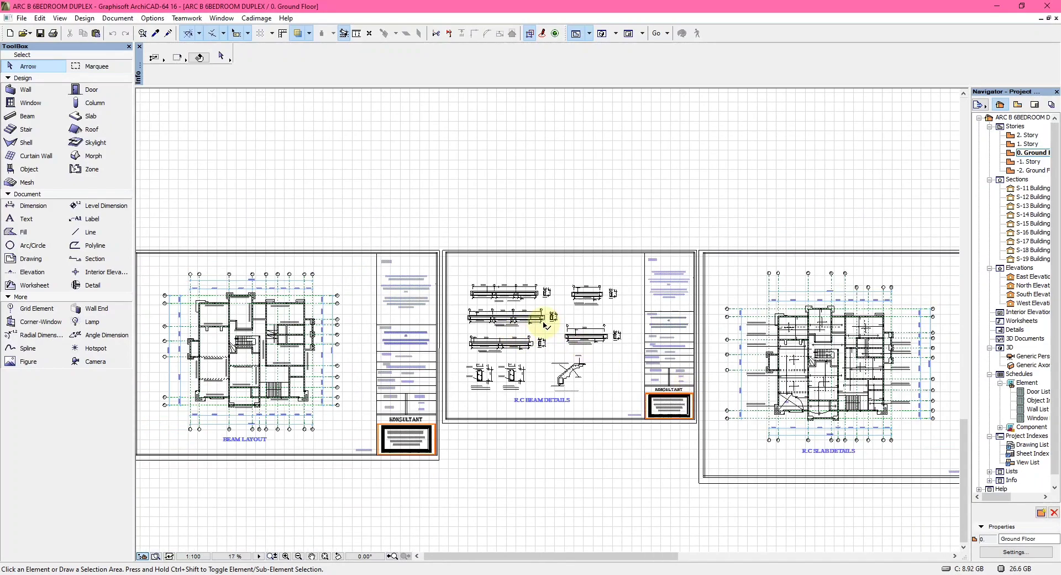
{"action": "scroll", "coordinate": [777, 466], "scroll_direction": "down", "scroll_amount": 3}
{"action": "scroll", "coordinate": [769, 442], "scroll_direction": "up", "scroll_amount": 9}
{"action": "scroll", "coordinate": [569, 457], "scroll_direction": "up", "scroll_amount": 4}
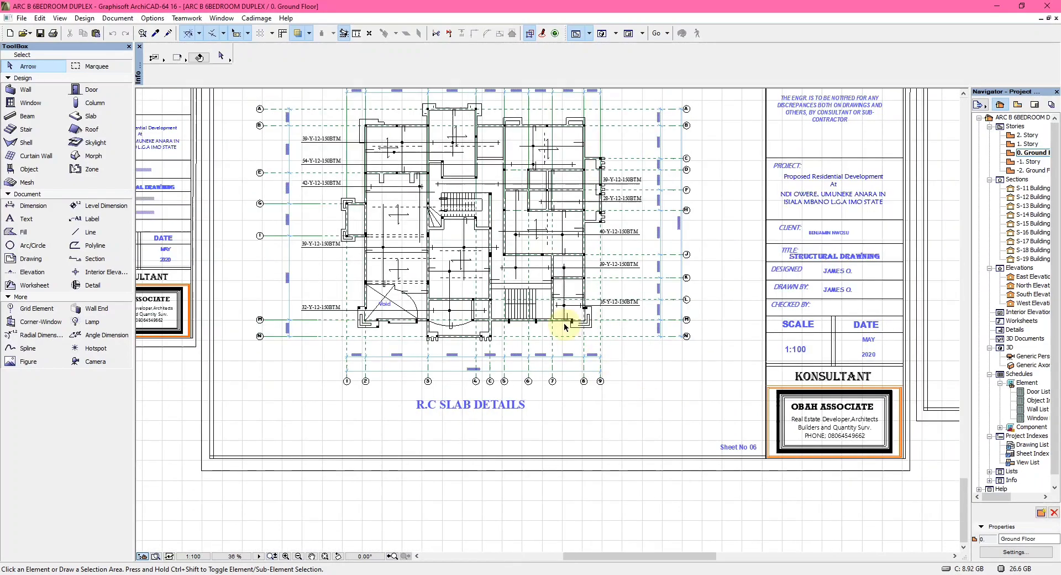
{"action": "scroll", "coordinate": [605, 237], "scroll_direction": "down", "scroll_amount": 3}
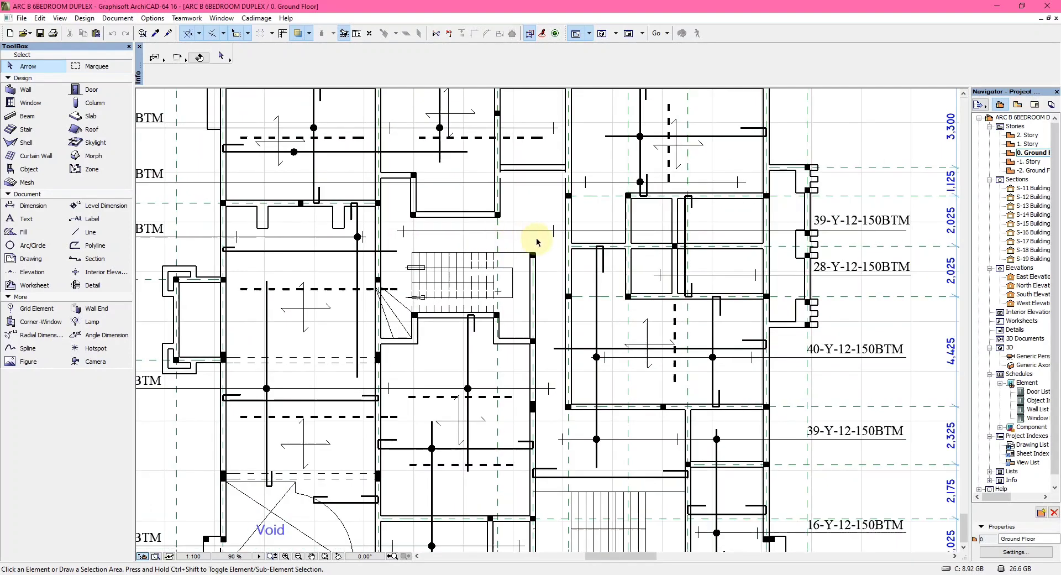
{"action": "scroll", "coordinate": [479, 176], "scroll_direction": "up", "scroll_amount": 5}
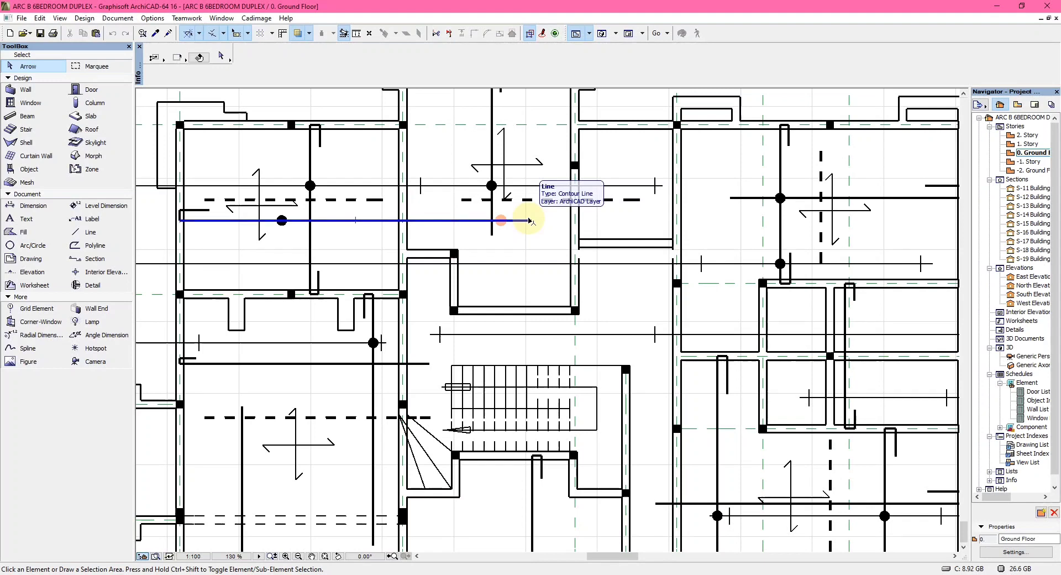
{"action": "scroll", "coordinate": [531, 221], "scroll_direction": "down", "scroll_amount": 4}
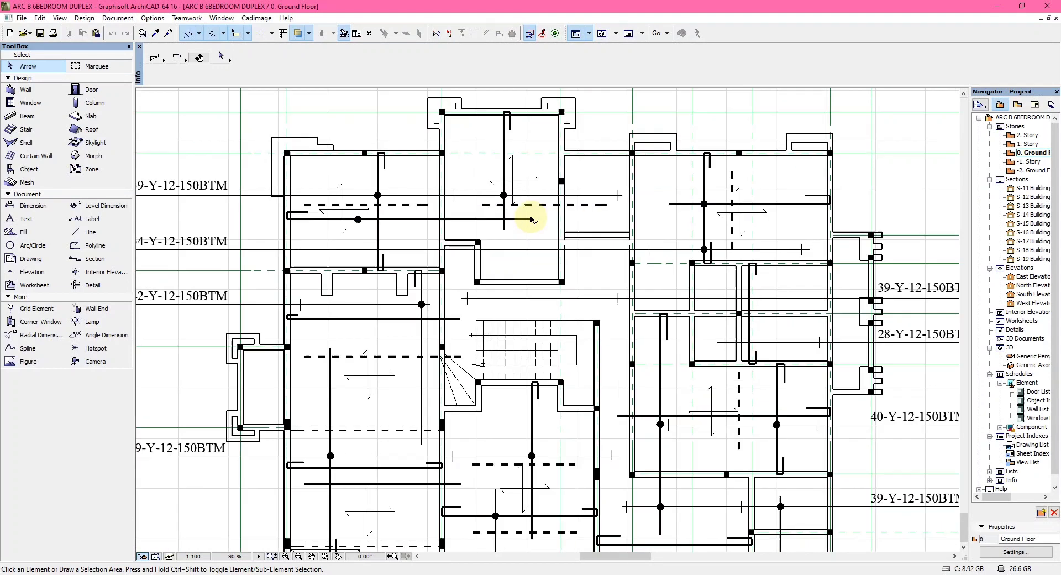
{"action": "scroll", "coordinate": [757, 240], "scroll_direction": "up", "scroll_amount": 3}
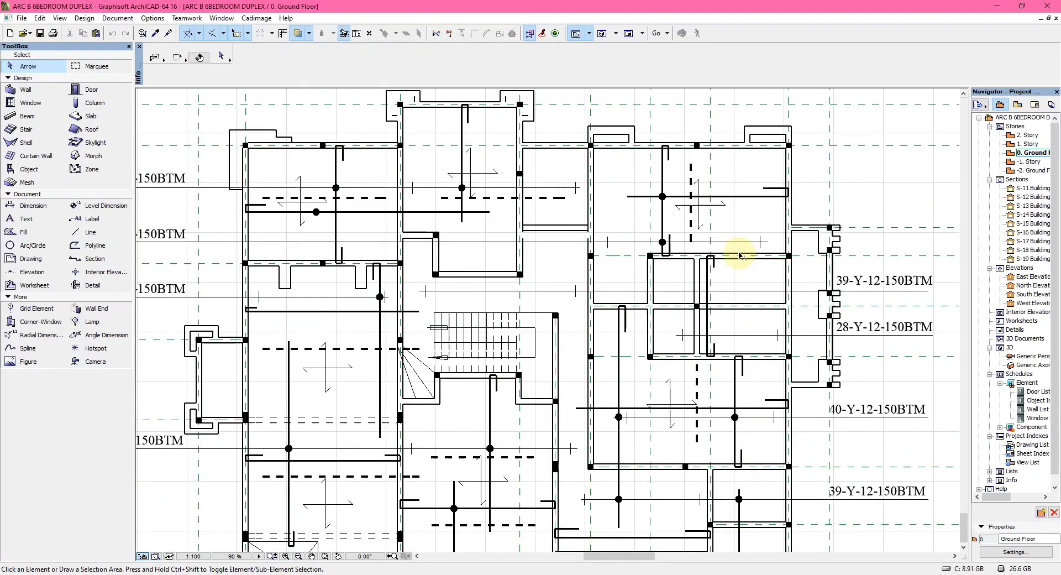
{"action": "scroll", "coordinate": [737, 248], "scroll_direction": "down", "scroll_amount": 4}
{"action": "scroll", "coordinate": [829, 293], "scroll_direction": "up", "scroll_amount": 3}
{"action": "scroll", "coordinate": [843, 248], "scroll_direction": "up", "scroll_amount": 2}
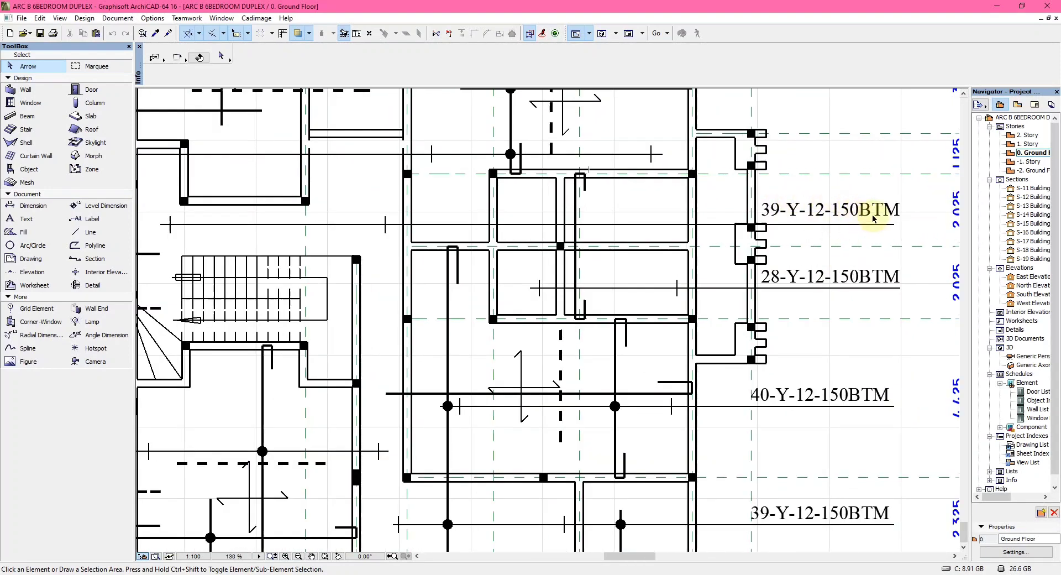
{"action": "scroll", "coordinate": [739, 276], "scroll_direction": "down", "scroll_amount": 5}
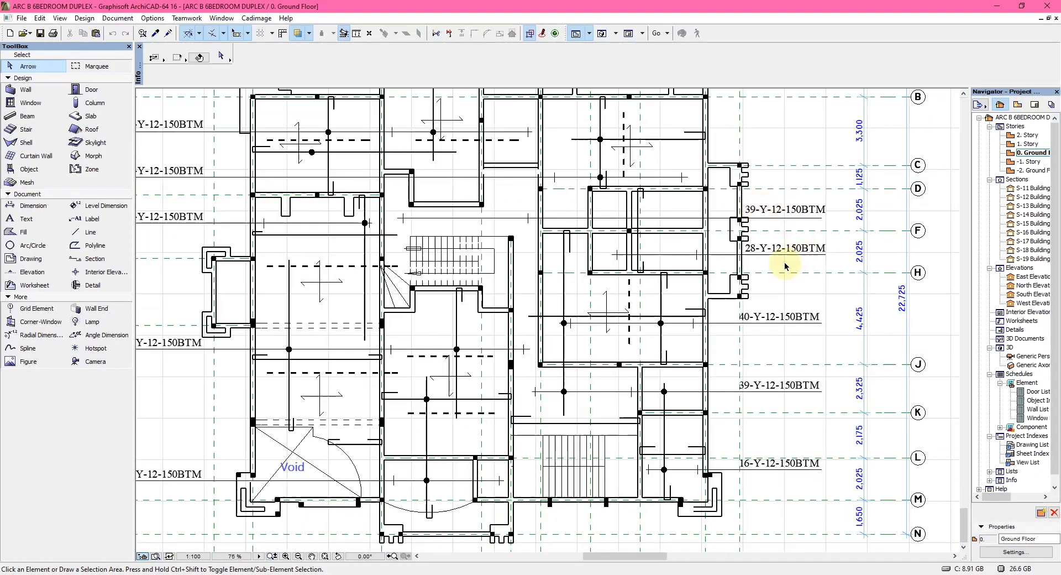
{"action": "scroll", "coordinate": [784, 260], "scroll_direction": "up", "scroll_amount": 4}
{"action": "scroll", "coordinate": [779, 263], "scroll_direction": "down", "scroll_amount": 3}
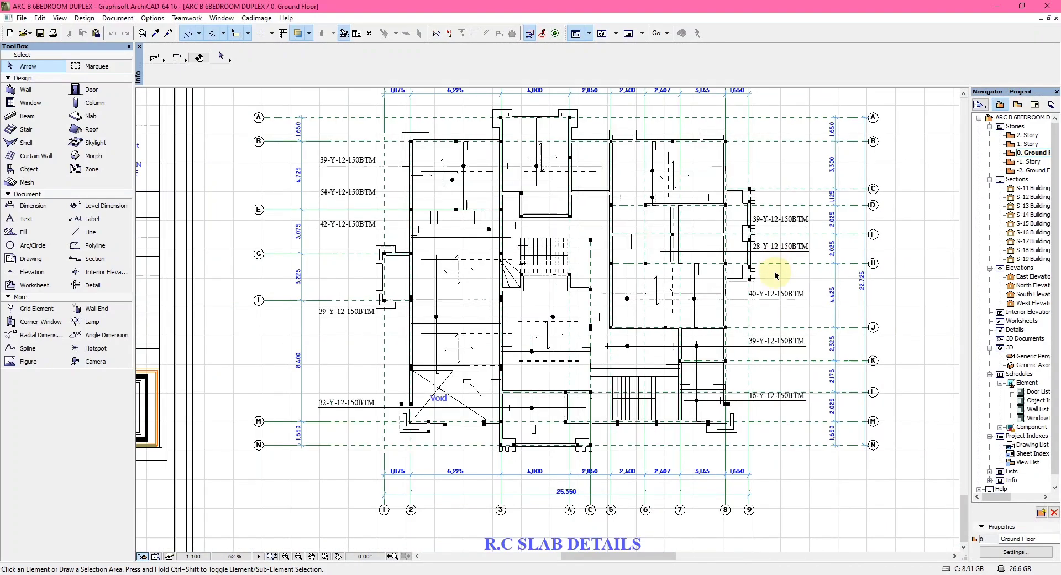
{"action": "scroll", "coordinate": [608, 387], "scroll_direction": "down", "scroll_amount": 2}
{"action": "scroll", "coordinate": [611, 472], "scroll_direction": "up", "scroll_amount": 3}
{"action": "scroll", "coordinate": [494, 466], "scroll_direction": "down", "scroll_amount": 1}
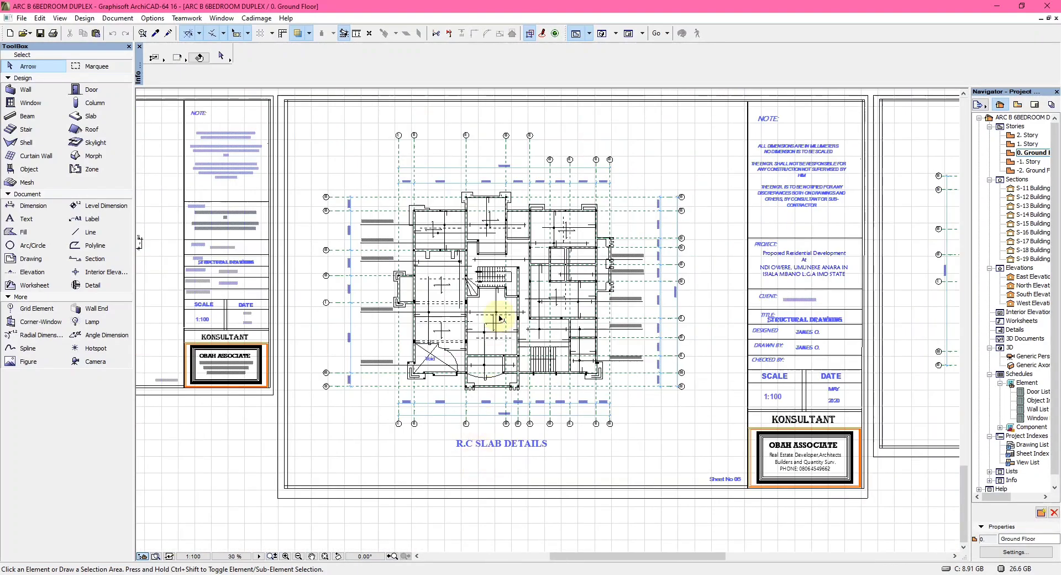
Zoom out and move over to Sheet No 07, the Roof Beam Layout
{"action": "scroll", "coordinate": [497, 310], "scroll_direction": "down", "scroll_amount": 2}
{"action": "scroll", "coordinate": [877, 320], "scroll_direction": "up", "scroll_amount": 2}
{"action": "scroll", "coordinate": [877, 321], "scroll_direction": "up", "scroll_amount": 2}
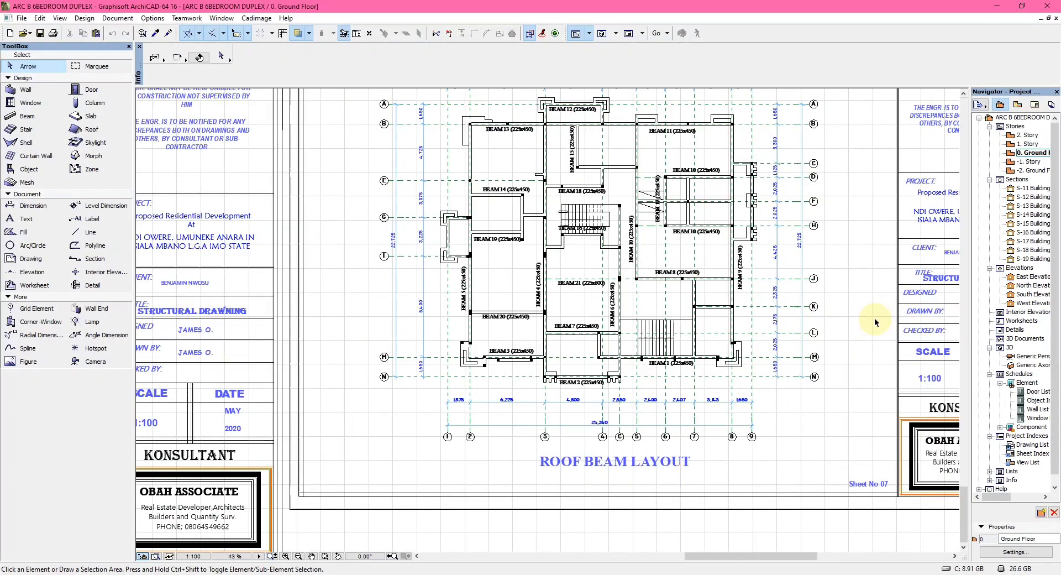
{"action": "scroll", "coordinate": [509, 330], "scroll_direction": "up", "scroll_amount": 1}
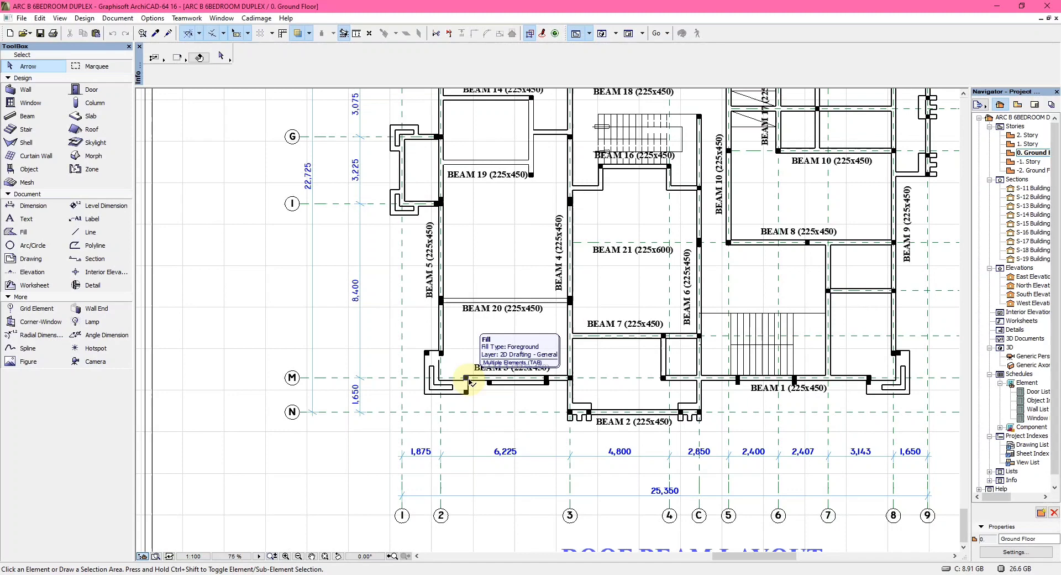
{"action": "scroll", "coordinate": [481, 387], "scroll_direction": "down", "scroll_amount": 4}
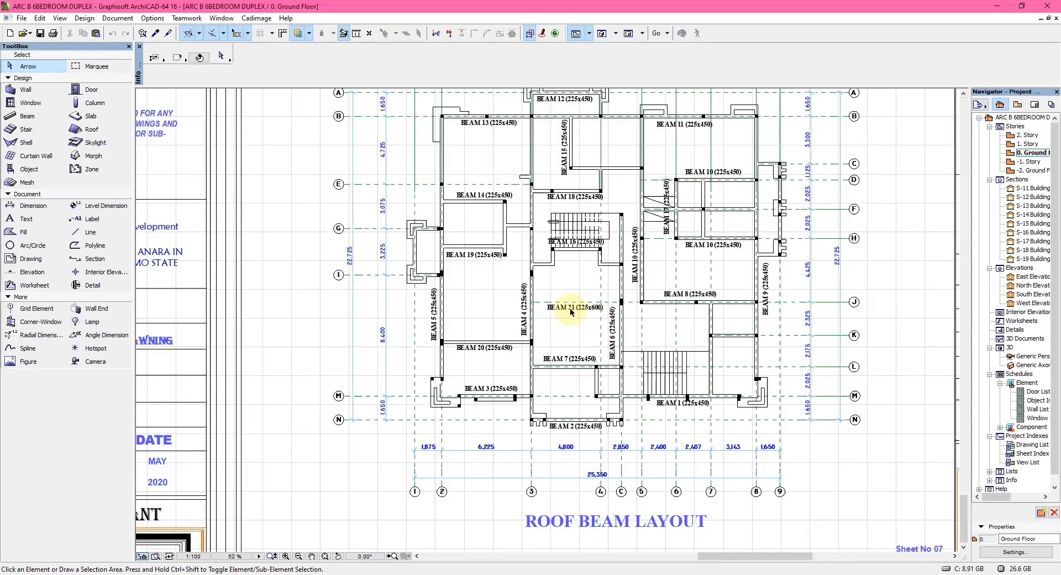
{"action": "scroll", "coordinate": [577, 297], "scroll_direction": "up", "scroll_amount": 3}
{"action": "scroll", "coordinate": [577, 297], "scroll_direction": "up", "scroll_amount": 3}
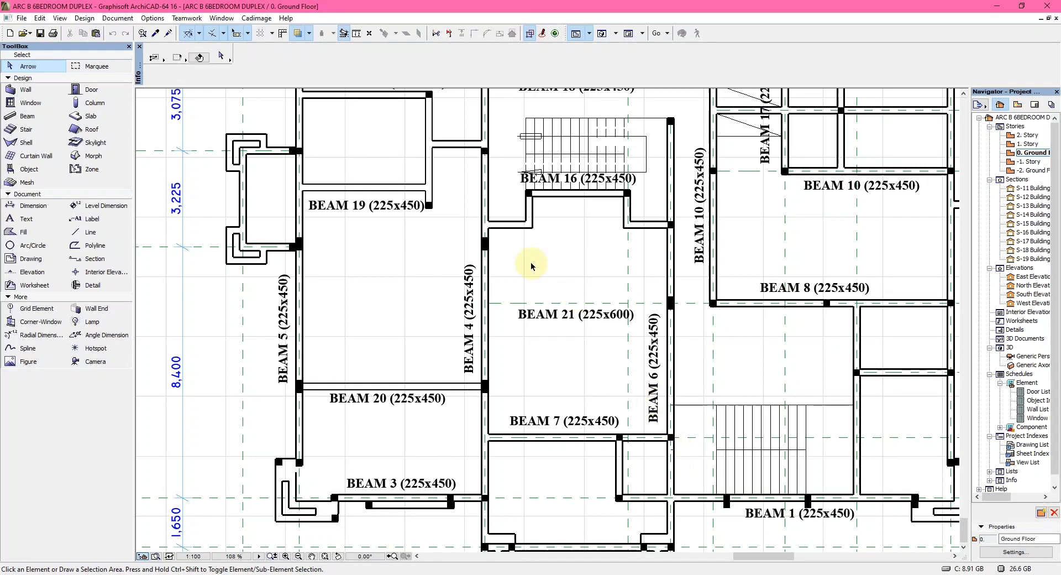
Zoom and shift the roof beam plan to read the upper beams, including BEAM 21 at 225x600
{"action": "scroll", "coordinate": [512, 283], "scroll_direction": "down", "scroll_amount": 3}
{"action": "scroll", "coordinate": [512, 292], "scroll_direction": "down", "scroll_amount": 3}
{"action": "scroll", "coordinate": [563, 254], "scroll_direction": "up", "scroll_amount": 3}
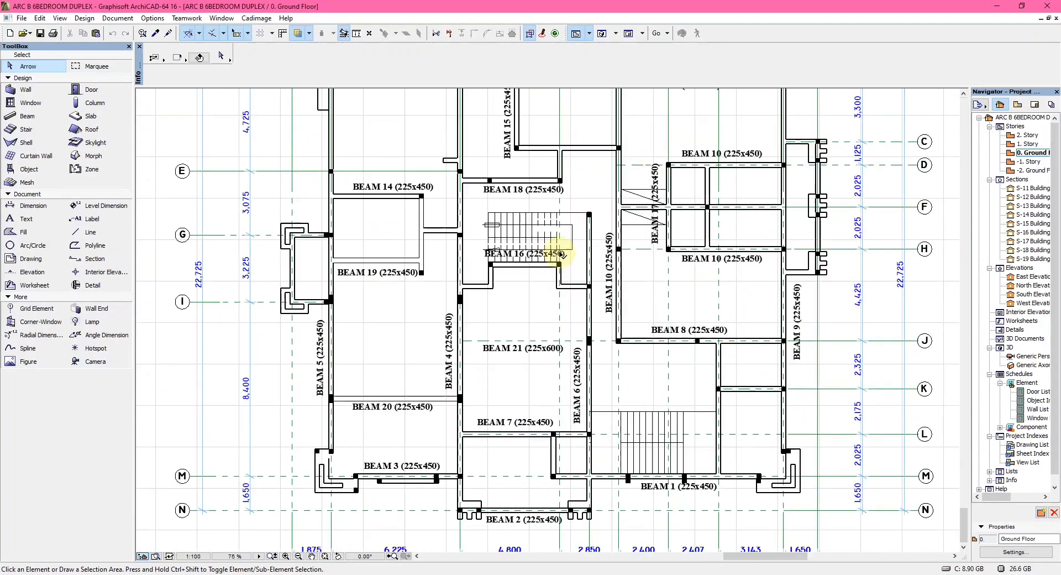
{"action": "middle_click_drag", "start_coordinate": [563, 254], "coordinate": [561, 326]}
{"action": "scroll", "coordinate": [562, 327], "scroll_direction": "down", "scroll_amount": 3}
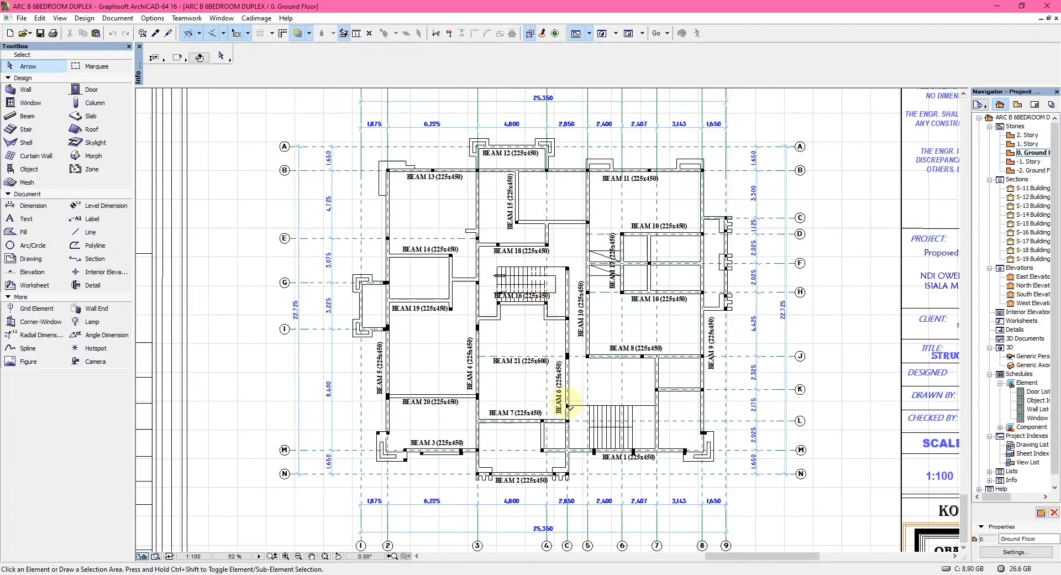
{"action": "scroll", "coordinate": [704, 502], "scroll_direction": "up", "scroll_amount": 2}
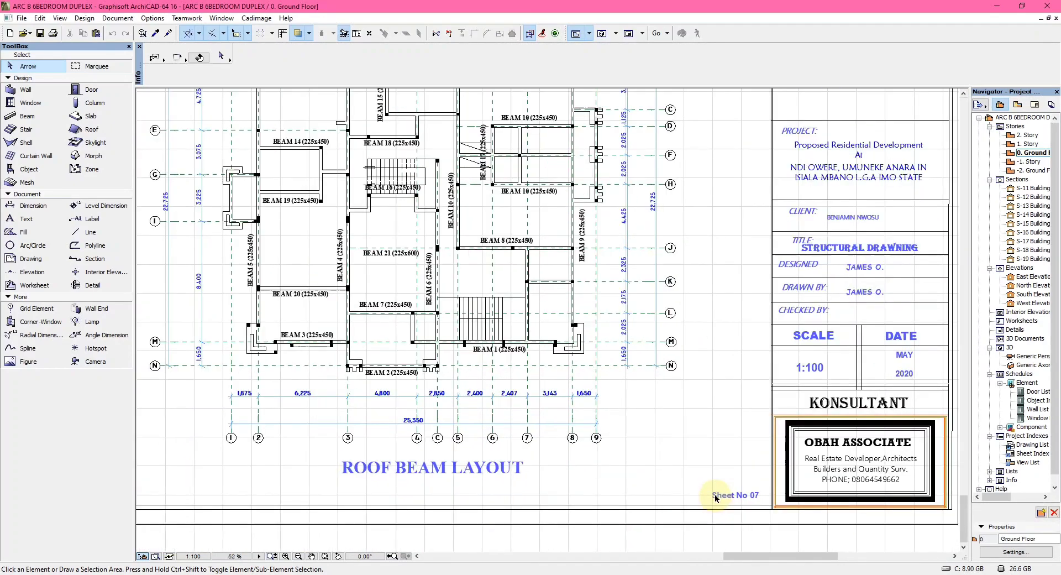
{"action": "scroll", "coordinate": [450, 426], "scroll_direction": "down", "scroll_amount": 3}
Zoom into the Staircase Details, 2 No Thus sheet to inspect its plan and sections
{"action": "scroll", "coordinate": [449, 313], "scroll_direction": "up", "scroll_amount": 1}
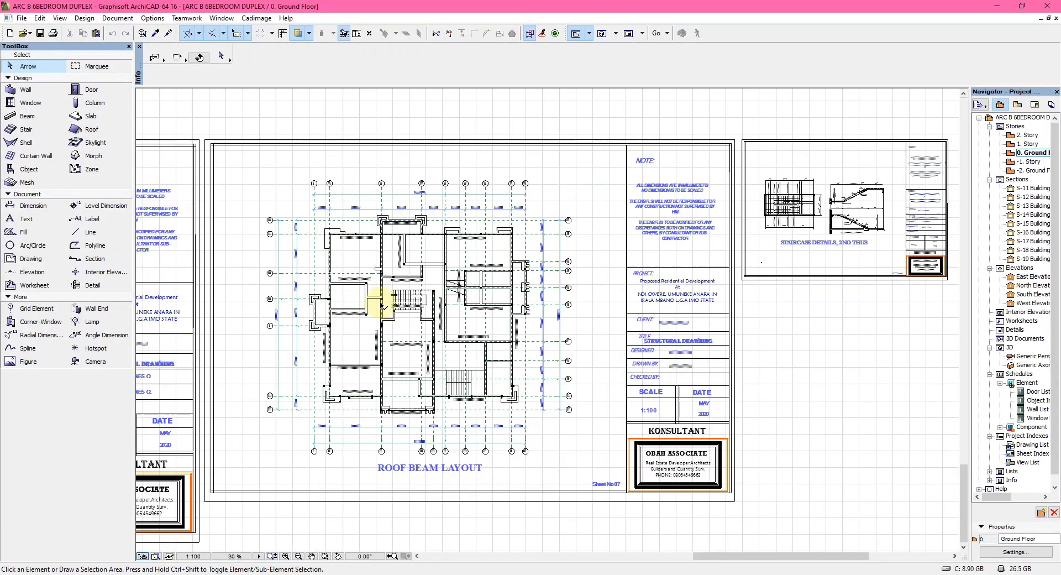
{"action": "scroll", "coordinate": [825, 203], "scroll_direction": "up", "scroll_amount": 2}
{"action": "scroll", "coordinate": [825, 202], "scroll_direction": "up", "scroll_amount": 5}
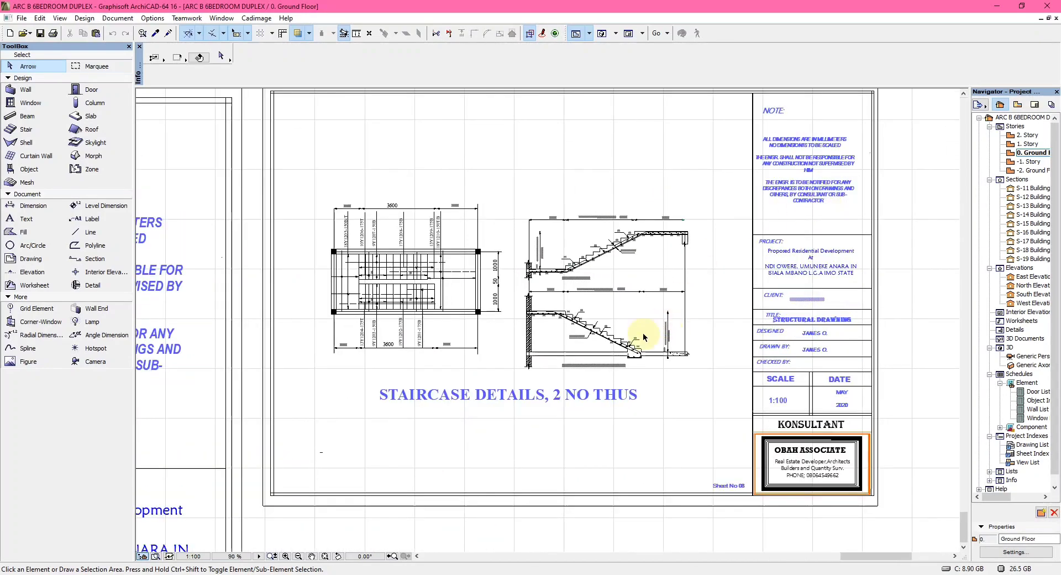
{"action": "scroll", "coordinate": [416, 286], "scroll_direction": "up", "scroll_amount": 1}
{"action": "scroll", "coordinate": [430, 224], "scroll_direction": "up", "scroll_amount": 1}
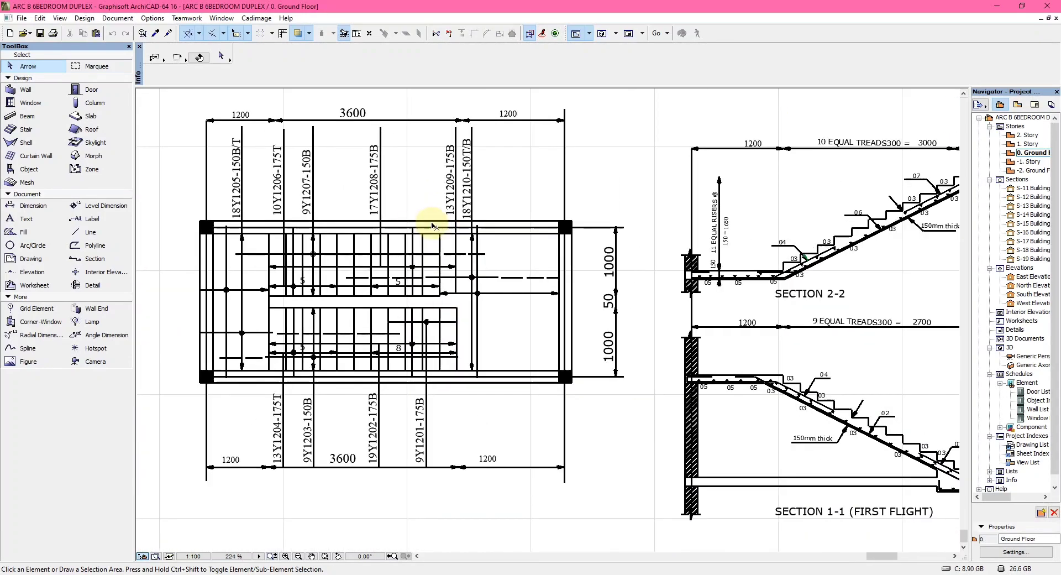
{"action": "scroll", "coordinate": [432, 227], "scroll_direction": "down", "scroll_amount": 2}
{"action": "scroll", "coordinate": [742, 222], "scroll_direction": "up", "scroll_amount": 4}
{"action": "scroll", "coordinate": [742, 223], "scroll_direction": "down", "scroll_amount": 2}
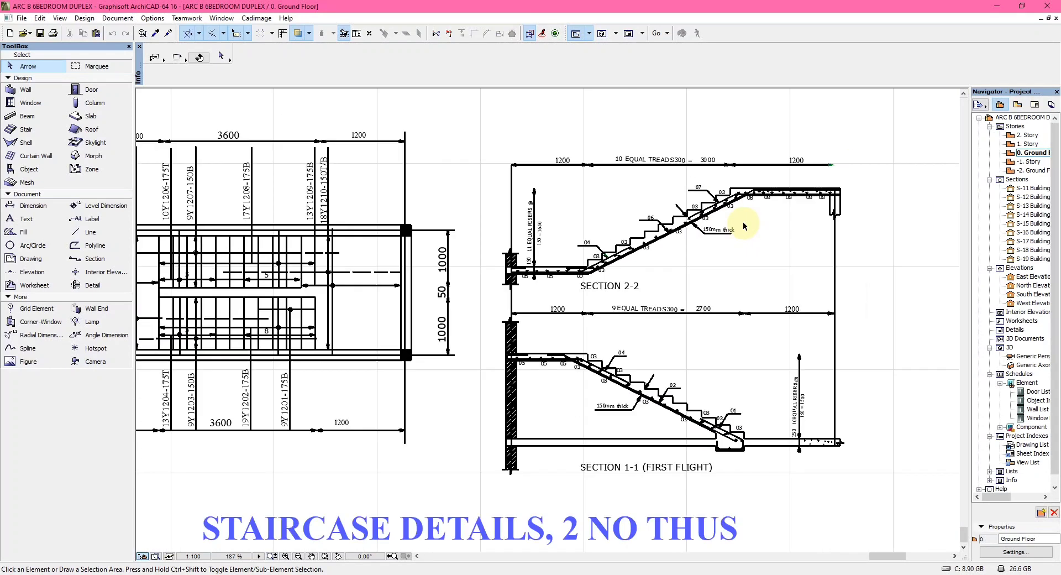
{"action": "scroll", "coordinate": [285, 355], "scroll_direction": "down", "scroll_amount": 2}
{"action": "scroll", "coordinate": [387, 337], "scroll_direction": "up", "scroll_amount": 1}
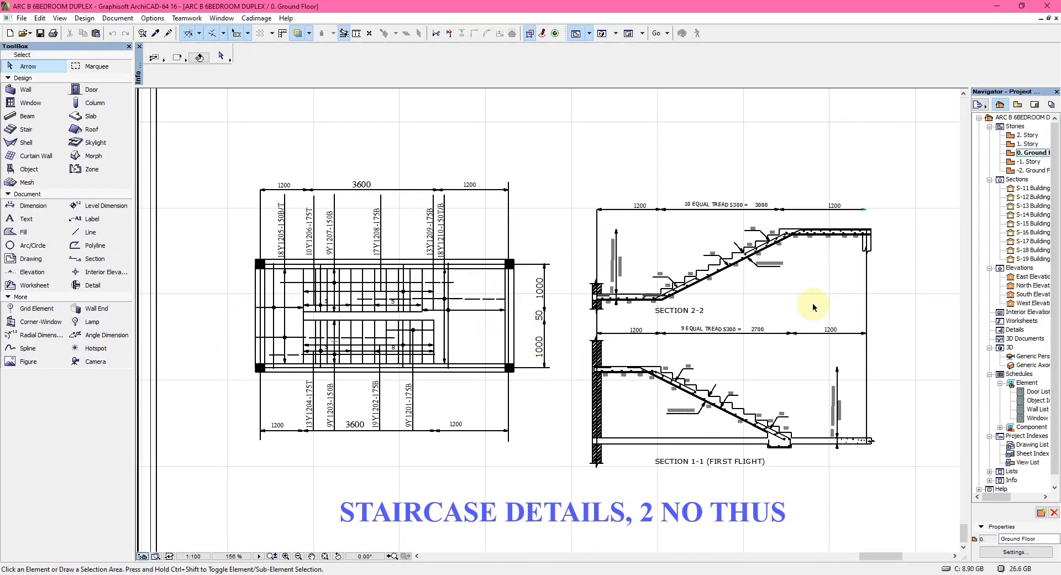
Zoom out to the overview of the R.C Slab Details, Roof Beam Layout and Staircase Details sheets
{"action": "scroll", "coordinate": [691, 268], "scroll_direction": "down", "scroll_amount": 2}
{"action": "scroll", "coordinate": [752, 363], "scroll_direction": "down", "scroll_amount": 3}
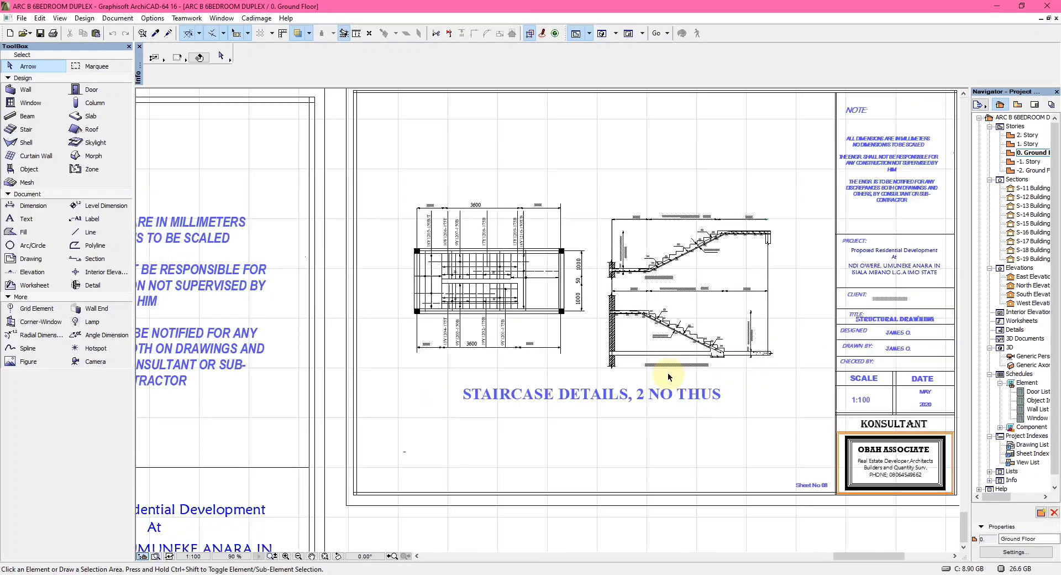
{"action": "scroll", "coordinate": [677, 387], "scroll_direction": "down", "scroll_amount": 1}
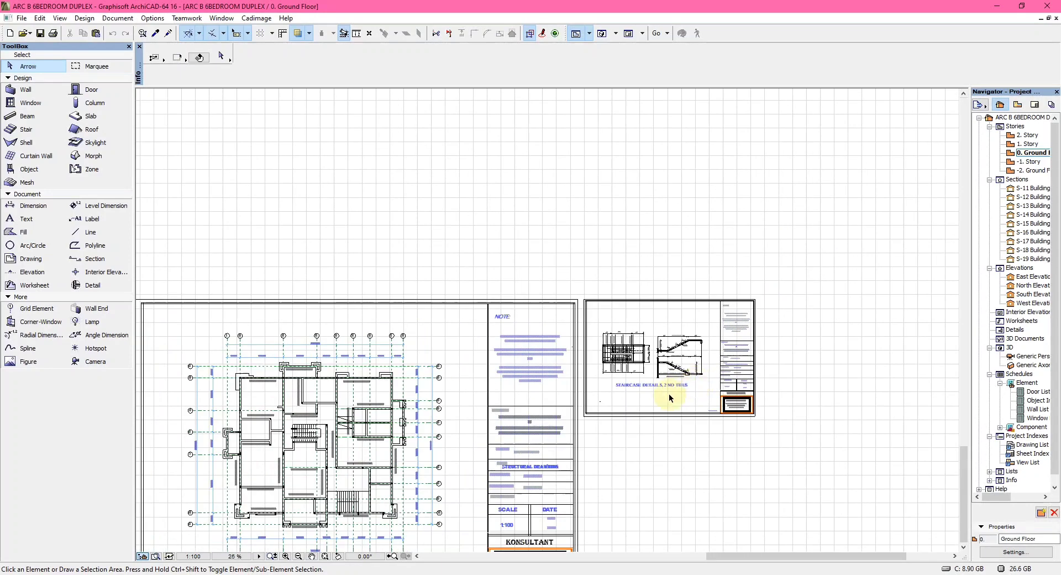
{"action": "scroll", "coordinate": [671, 390], "scroll_direction": "up", "scroll_amount": 2}
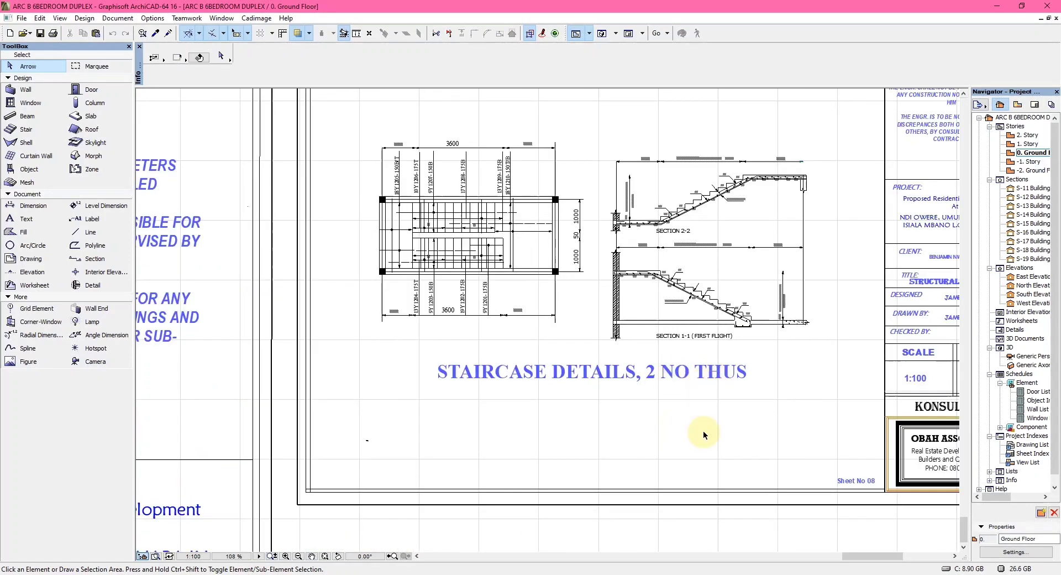
{"action": "scroll", "coordinate": [415, 249], "scroll_direction": "up", "scroll_amount": 1}
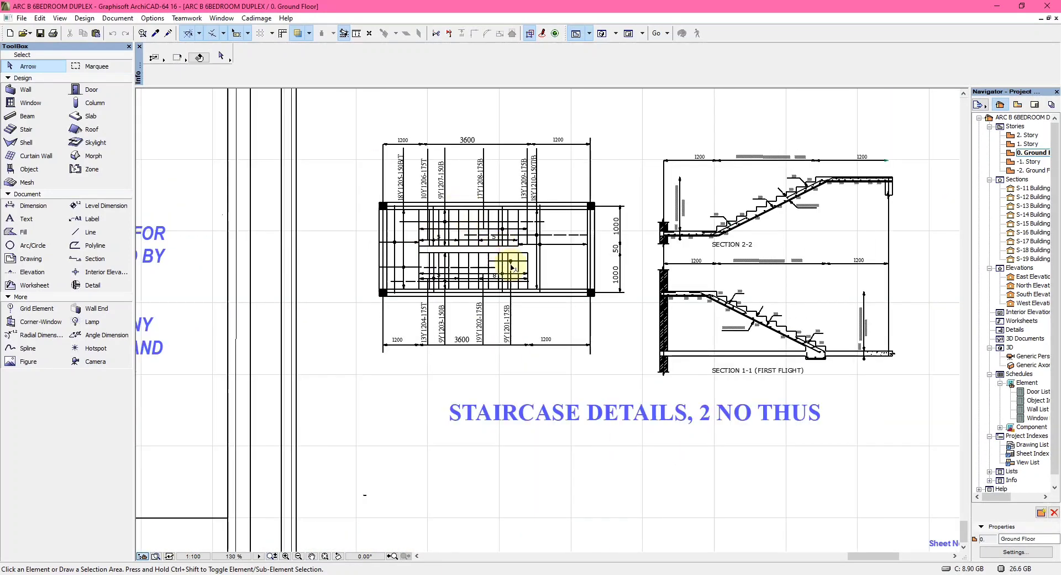
{"action": "scroll", "coordinate": [763, 304], "scroll_direction": "down", "scroll_amount": 8}
Zoom out across the sheet row, moving back past the column and base sheets
{"action": "scroll", "coordinate": [763, 304], "scroll_direction": "down", "scroll_amount": 4}
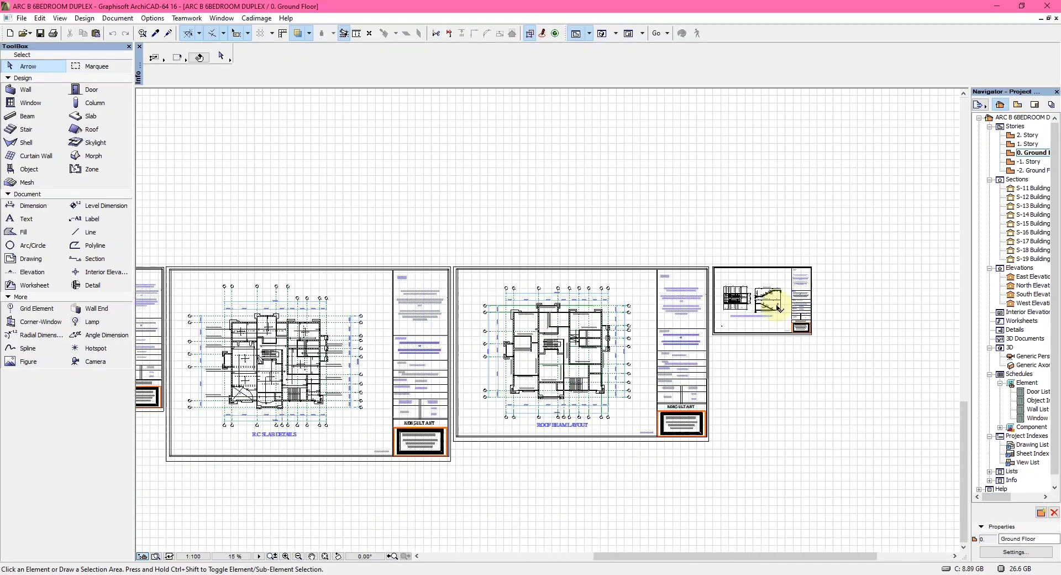
{"action": "scroll", "coordinate": [417, 301], "scroll_direction": "up", "scroll_amount": 3}
{"action": "scroll", "coordinate": [886, 276], "scroll_direction": "down", "scroll_amount": 2}
{"action": "scroll", "coordinate": [886, 276], "scroll_direction": "down", "scroll_amount": 2}
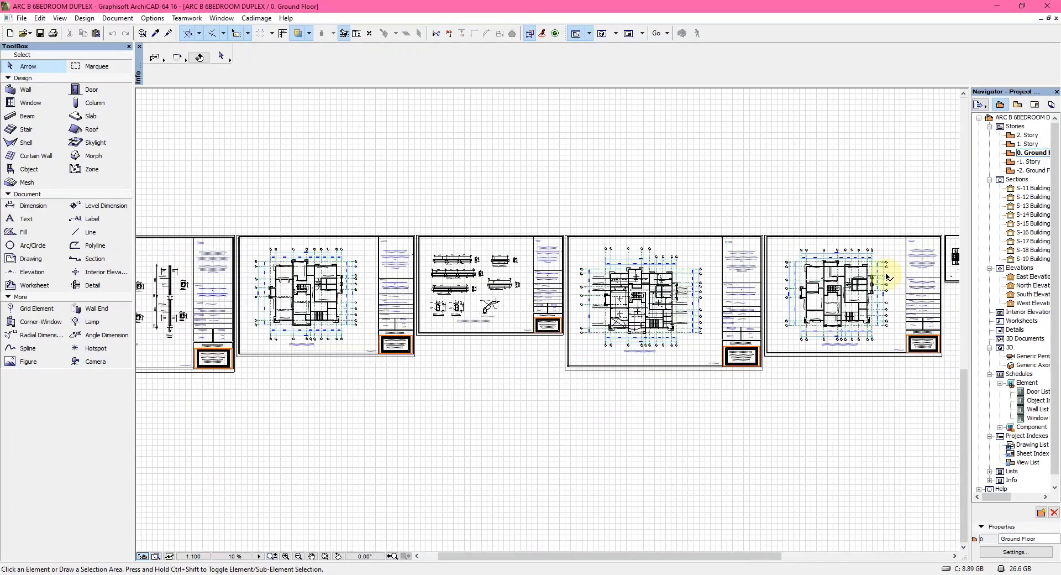
{"action": "scroll", "coordinate": [483, 289], "scroll_direction": "down", "scroll_amount": 1}
{"action": "scroll", "coordinate": [438, 297], "scroll_direction": "up", "scroll_amount": 1}
{"action": "scroll", "coordinate": [578, 289], "scroll_direction": "up", "scroll_amount": 2}
{"action": "scroll", "coordinate": [690, 266], "scroll_direction": "down", "scroll_amount": 3}
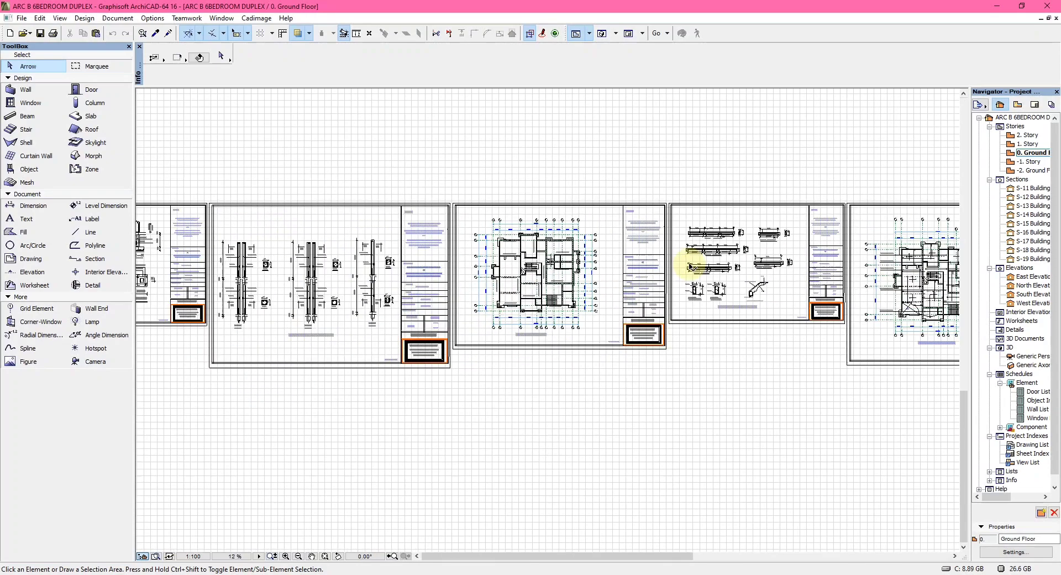
Zoom in on Sheet No 01, the Foundation Layout, at the start of the row
{"action": "scroll", "coordinate": [379, 293], "scroll_direction": "up", "scroll_amount": 5}
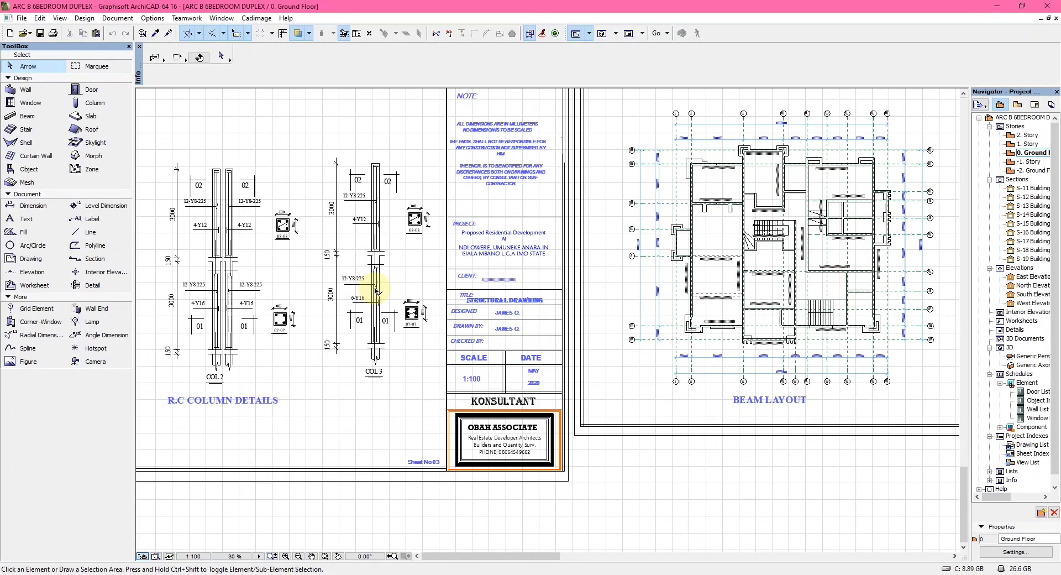
{"action": "scroll", "coordinate": [462, 248], "scroll_direction": "down", "scroll_amount": 6}
{"action": "scroll", "coordinate": [449, 289], "scroll_direction": "up", "scroll_amount": 4}
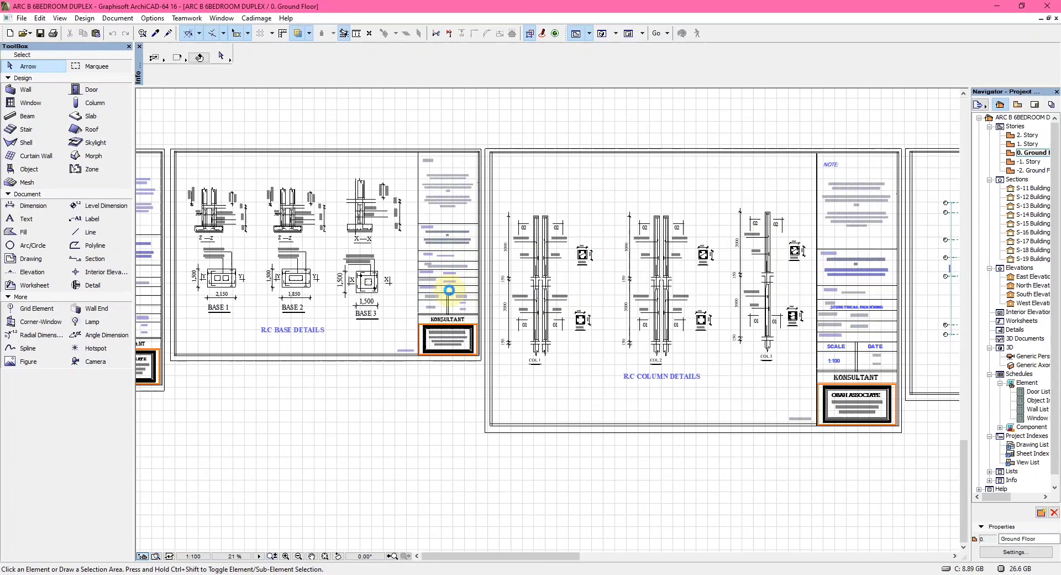
{"action": "scroll", "coordinate": [486, 296], "scroll_direction": "down", "scroll_amount": 4}
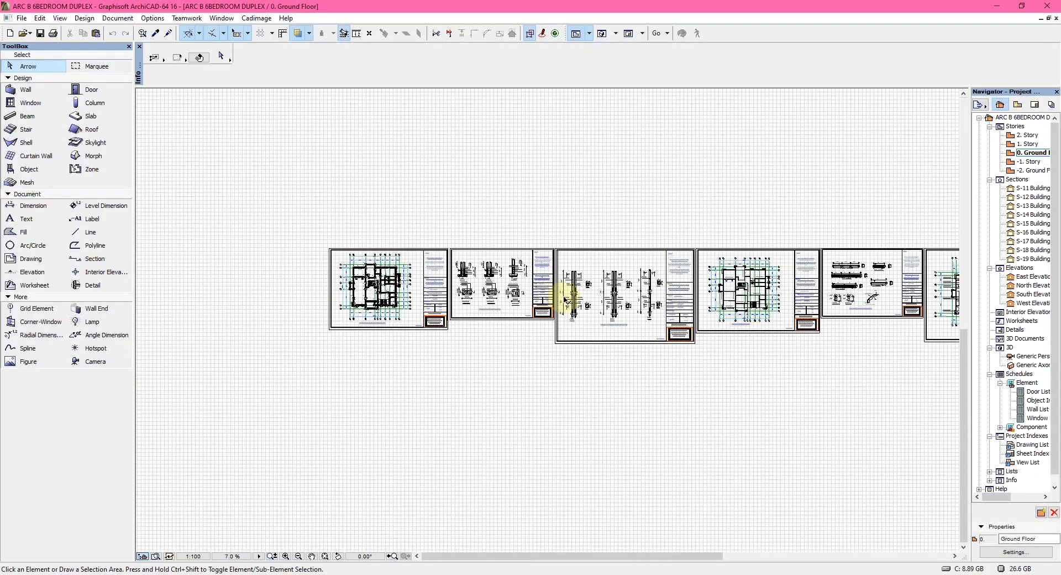
{"action": "scroll", "coordinate": [345, 281], "scroll_direction": "up", "scroll_amount": 4}
{"action": "scroll", "coordinate": [346, 280], "scroll_direction": "up", "scroll_amount": 3}
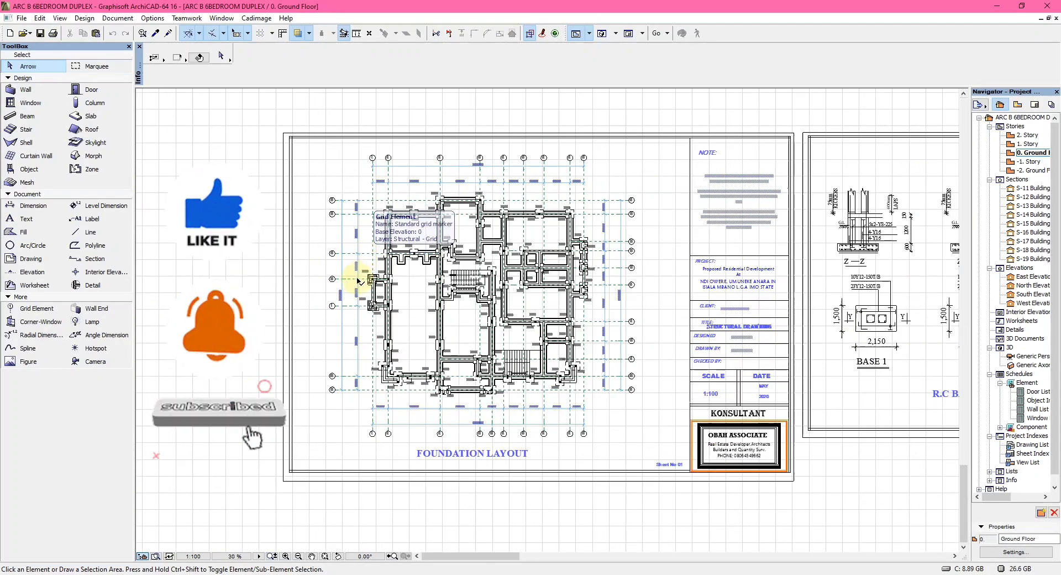
{"action": "scroll", "coordinate": [352, 281], "scroll_direction": "up", "scroll_amount": 5}
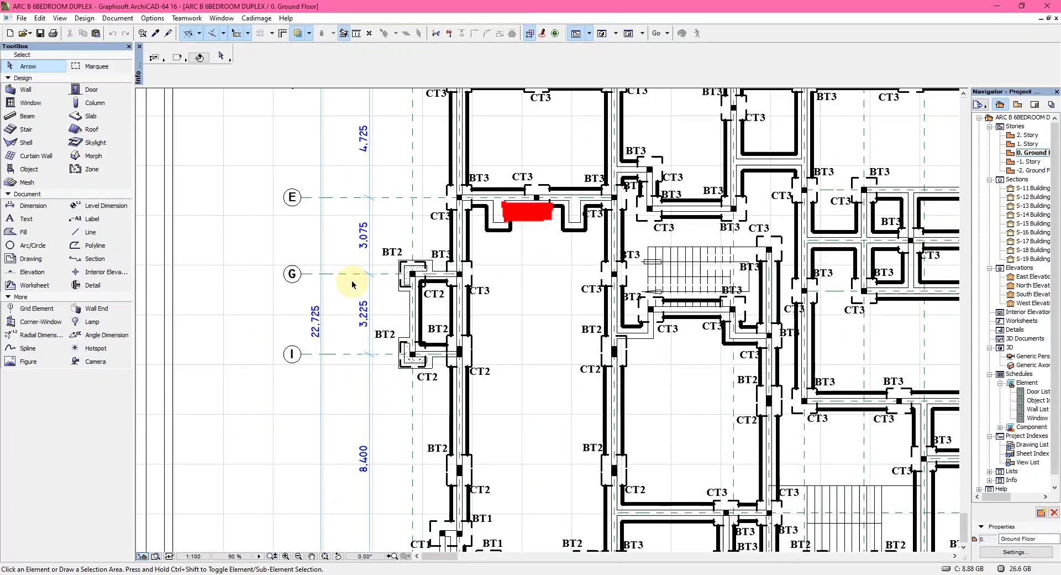
{"action": "scroll", "coordinate": [351, 279], "scroll_direction": "down", "scroll_amount": 4}
{"action": "scroll", "coordinate": [368, 276], "scroll_direction": "down", "scroll_amount": 3}
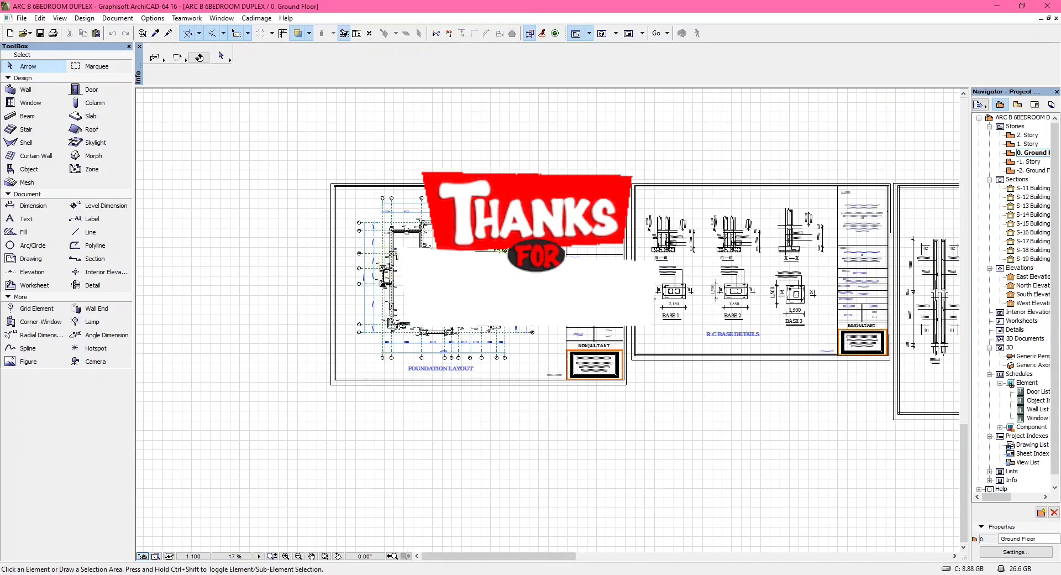